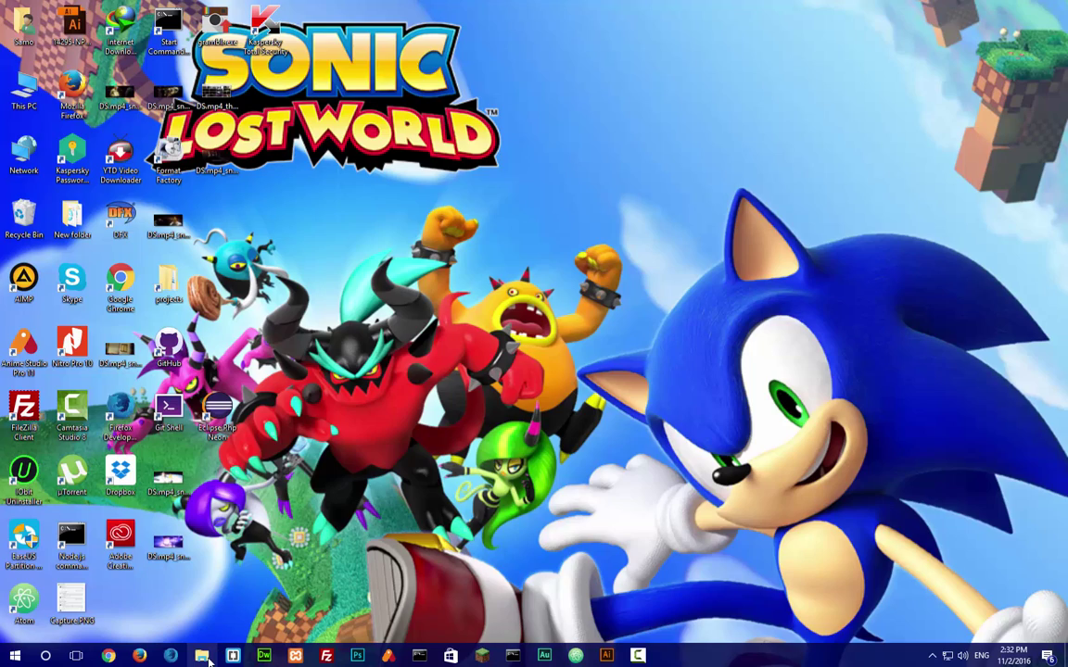
Step: Open the folder holding the animal SVG files and display its contents as large icons
left_click(201, 655)
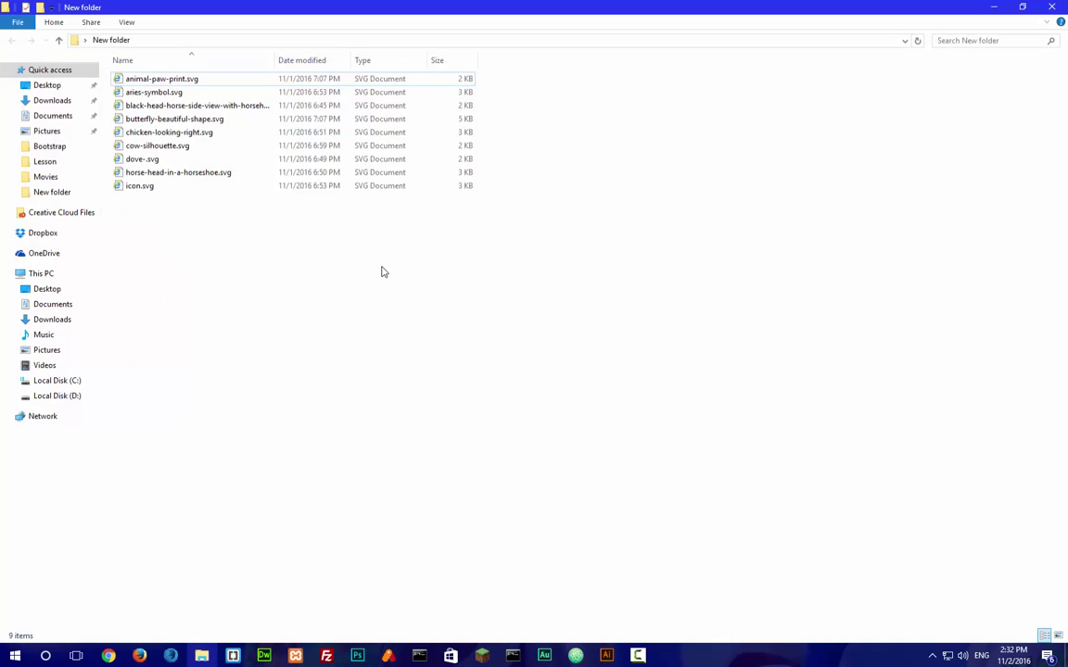
right_click(286, 230)
mouse_move(325, 234)
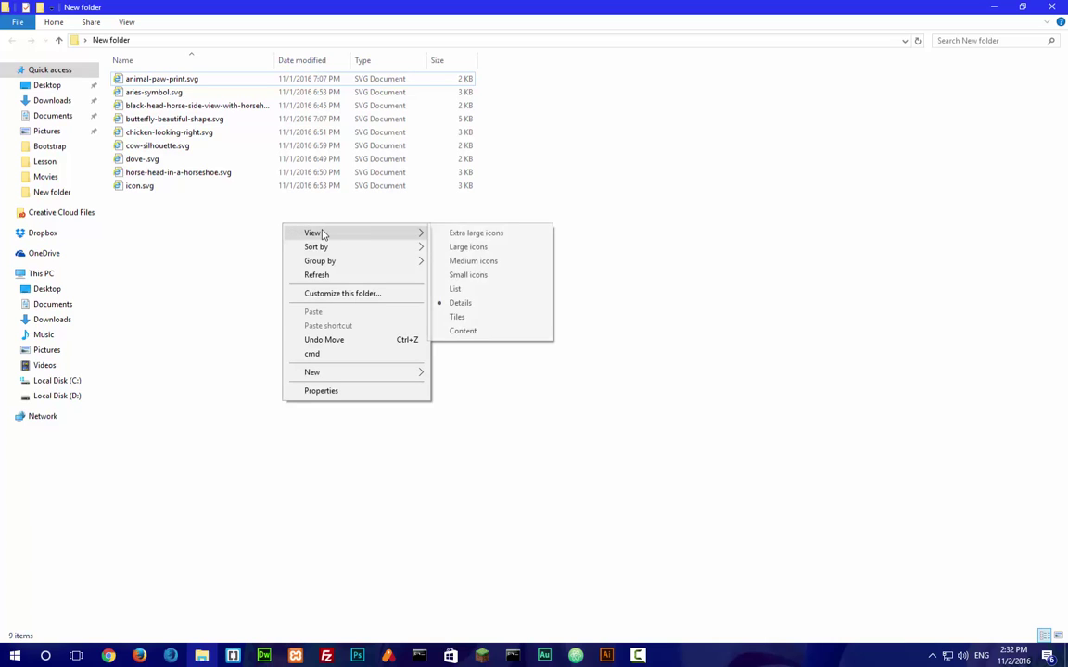
left_click(510, 251)
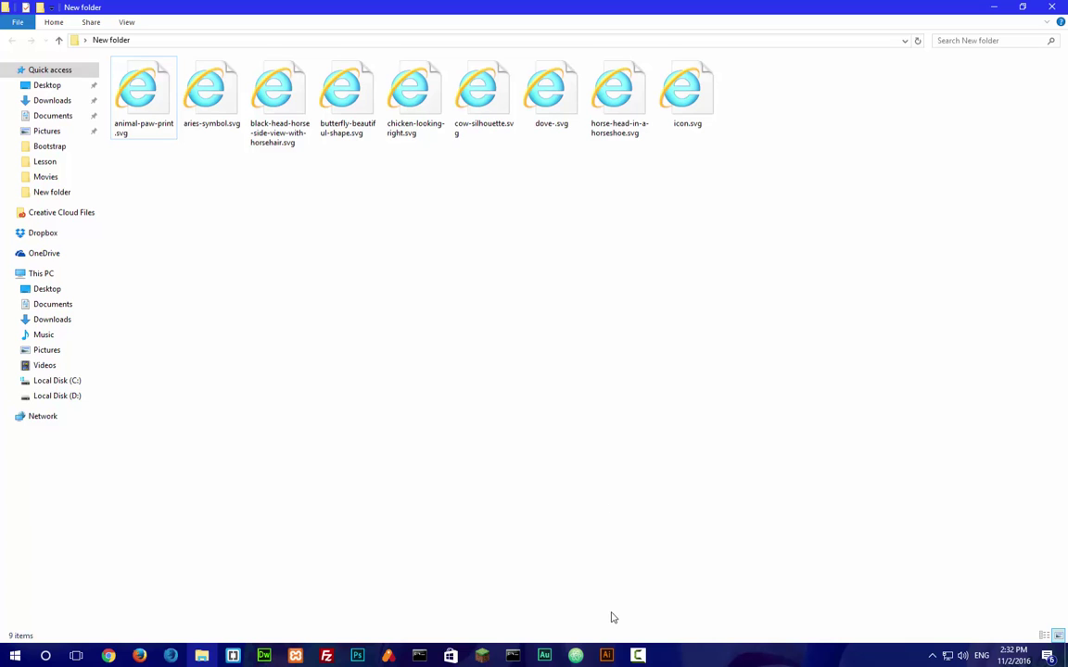
Step: Switch to Illustrator and look through the open animal SVG documents, from the icon back to the black horse head
left_click(616, 661)
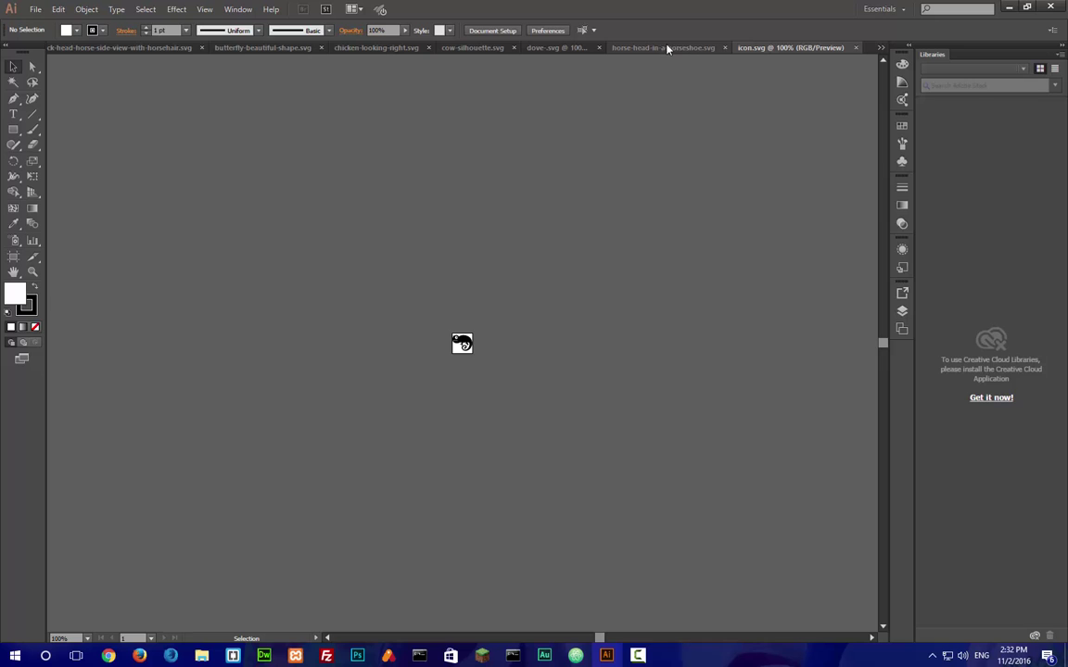
left_click(619, 47)
left_click(561, 47)
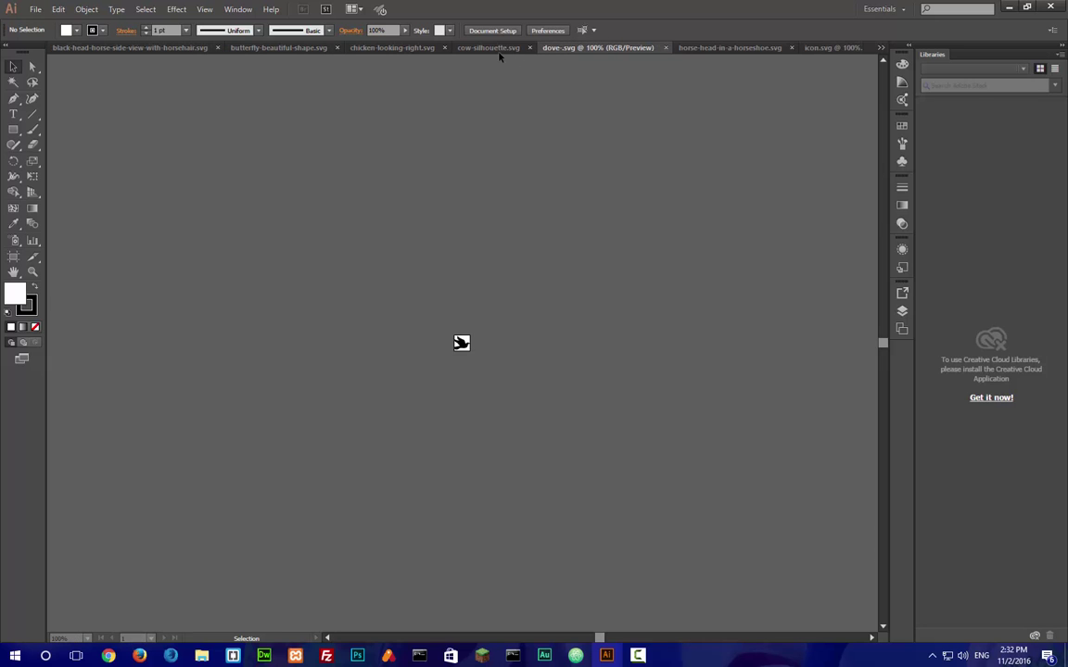
left_click(477, 47)
left_click(380, 47)
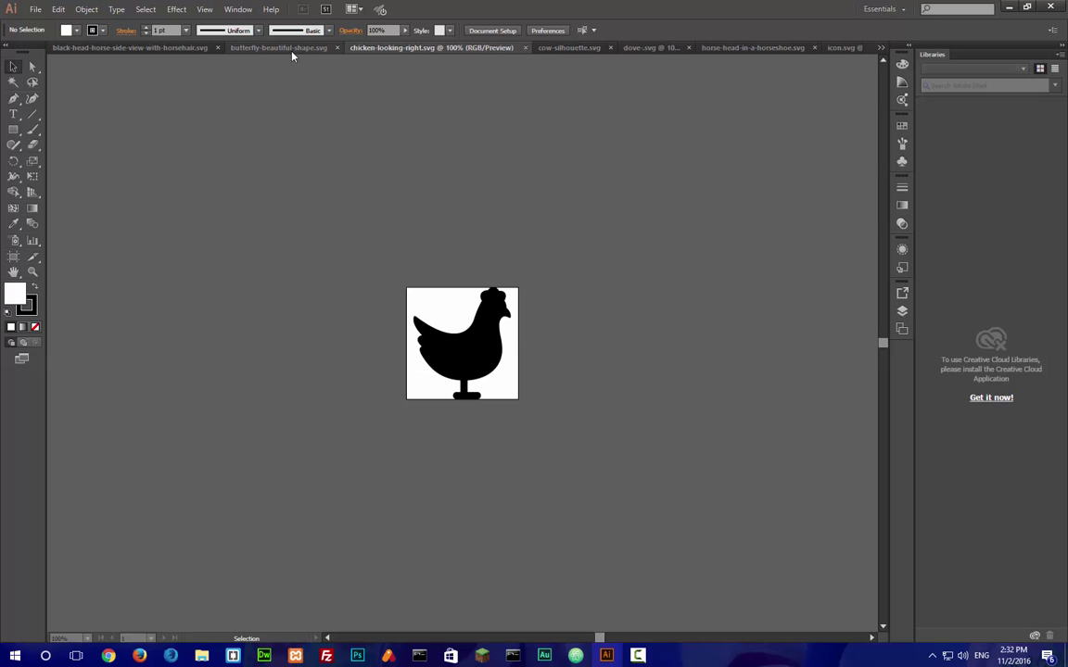
left_click(274, 47)
left_click(162, 46)
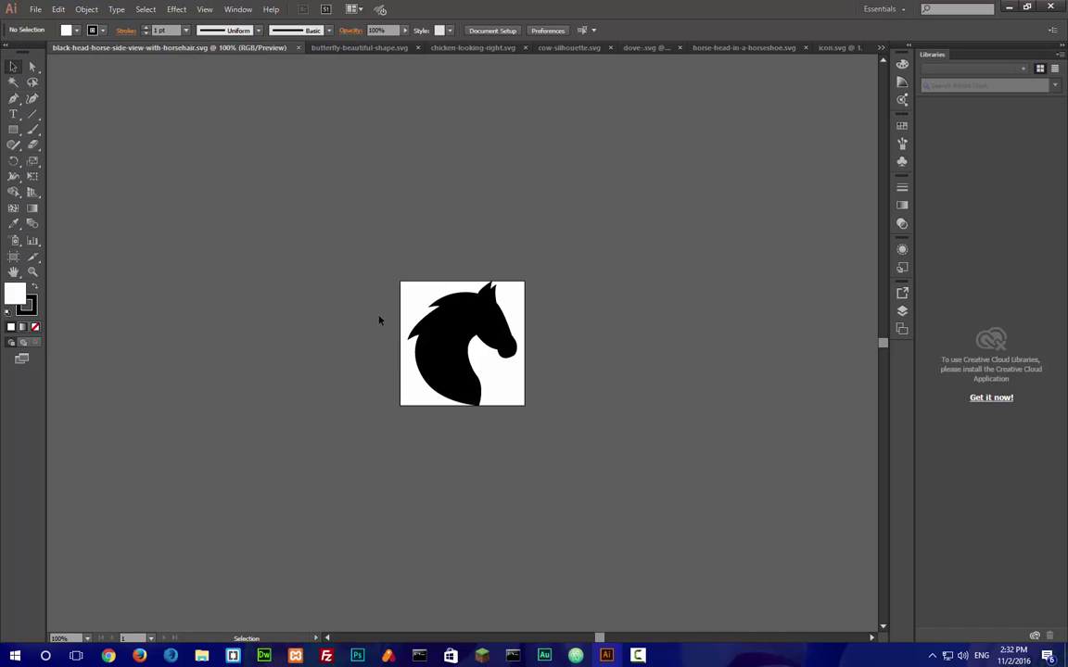
left_click(201, 655)
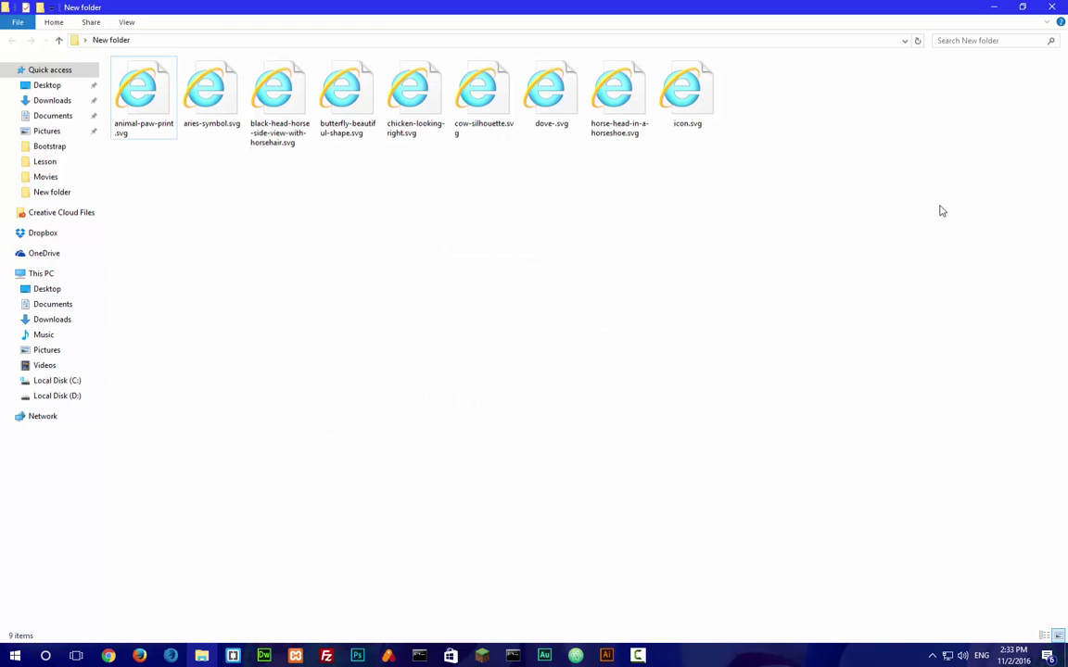
left_click_drag(927, 202, 769, 206)
key("alt+Tab")
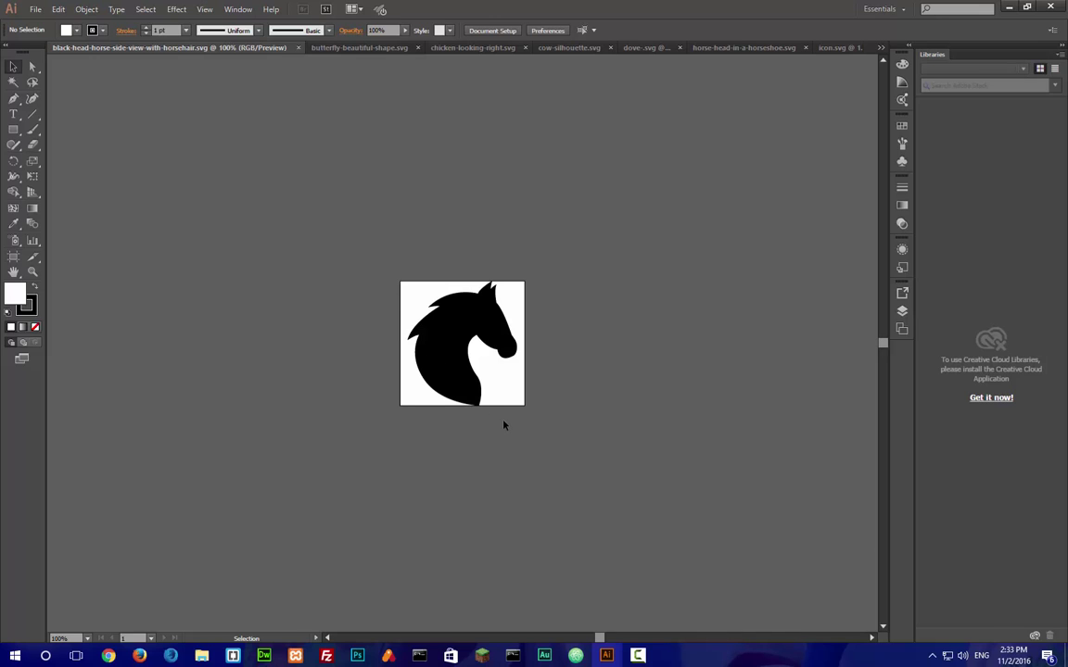
Step: Narrow the horse-head artboard from both sides until its vertical edges meet the mane tip and the muzzle
key("ctrl+0")
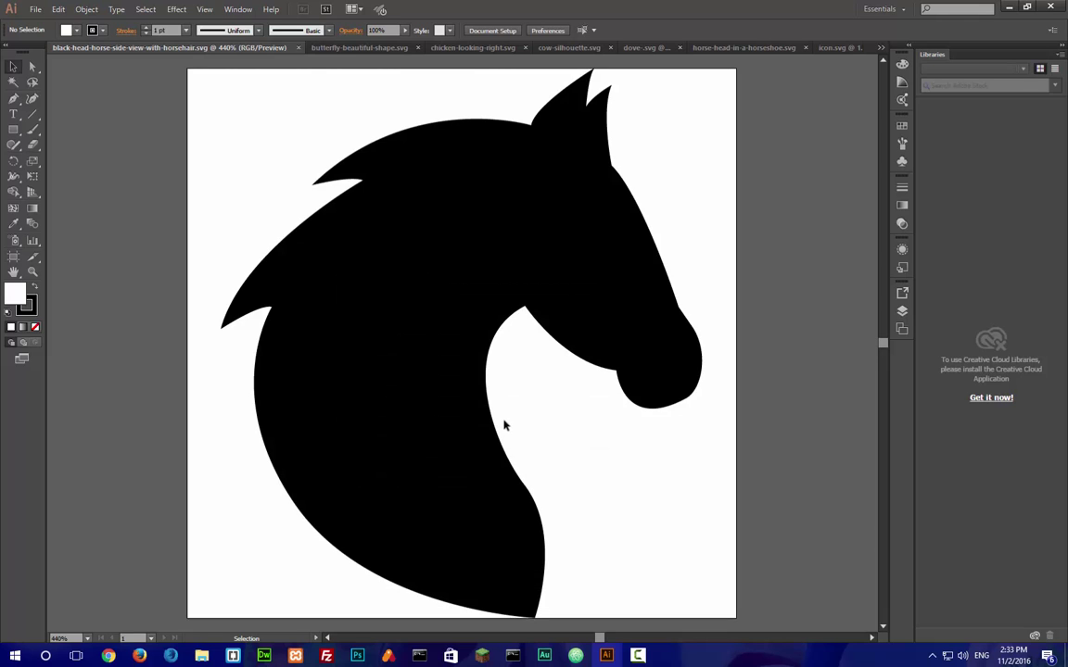
left_click_drag(759, 296, 703, 427)
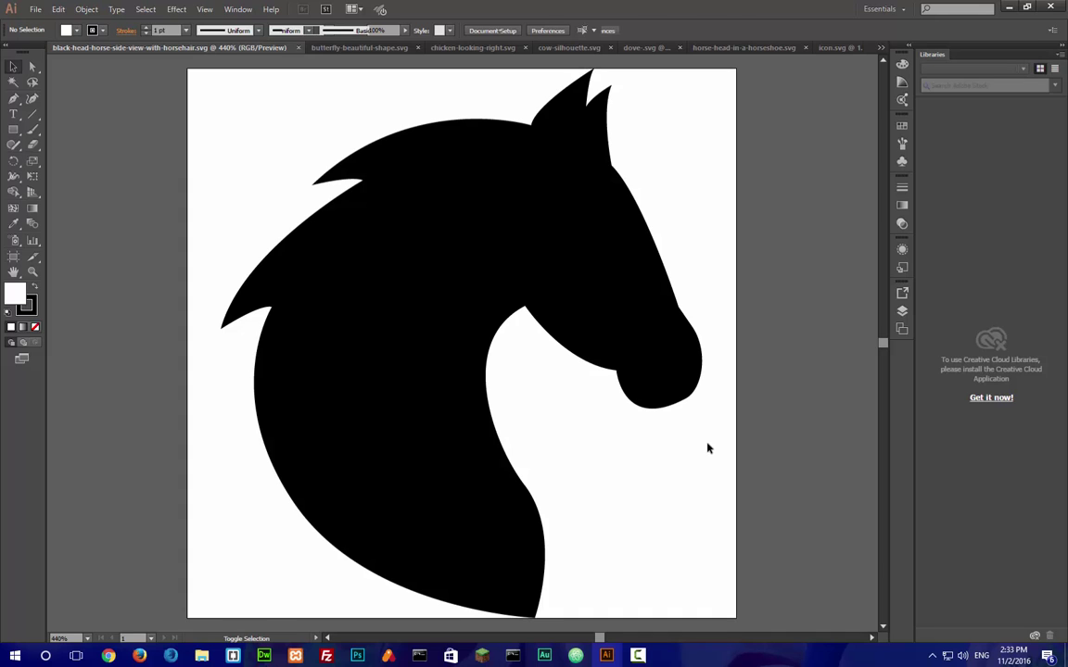
key("shift+o")
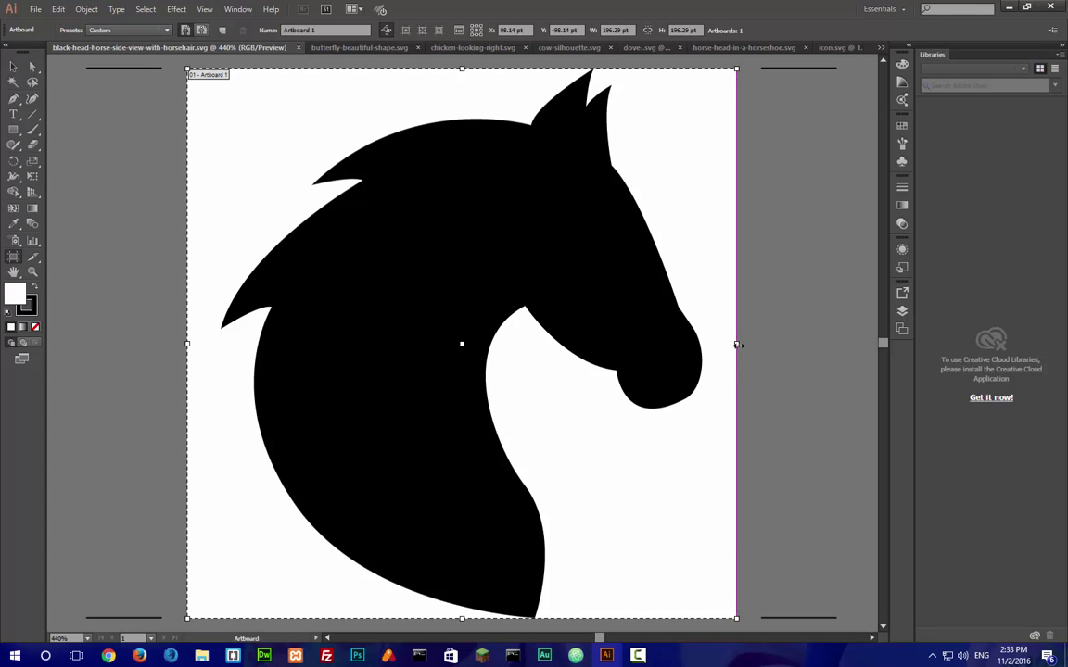
left_click_drag(735, 344, 703, 347)
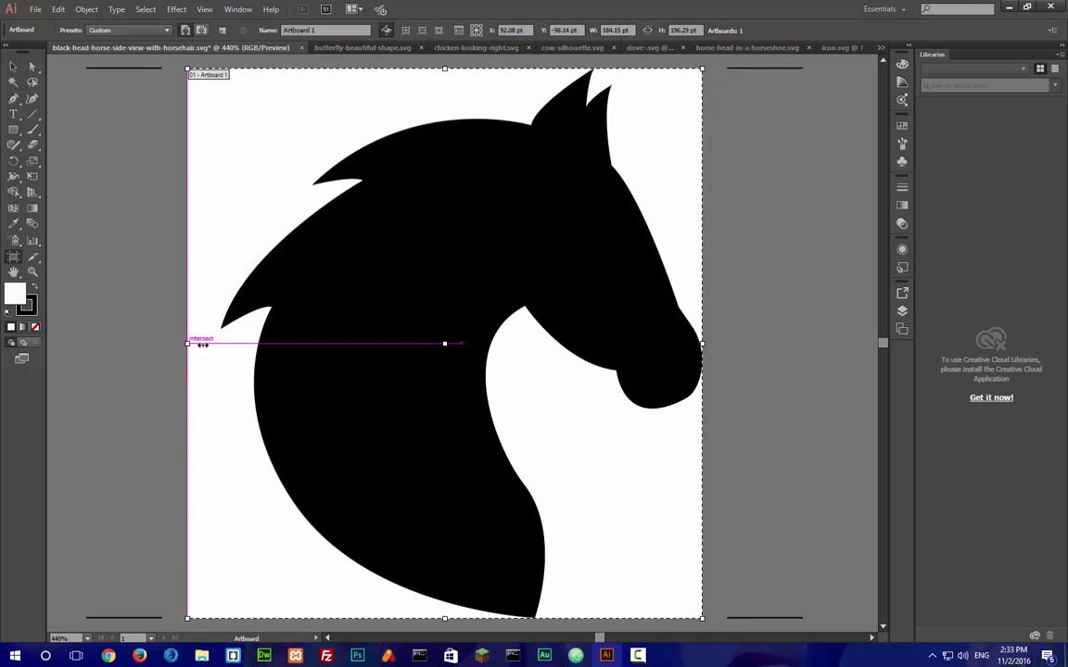
left_click_drag(190, 344, 220, 343)
key("Escape")
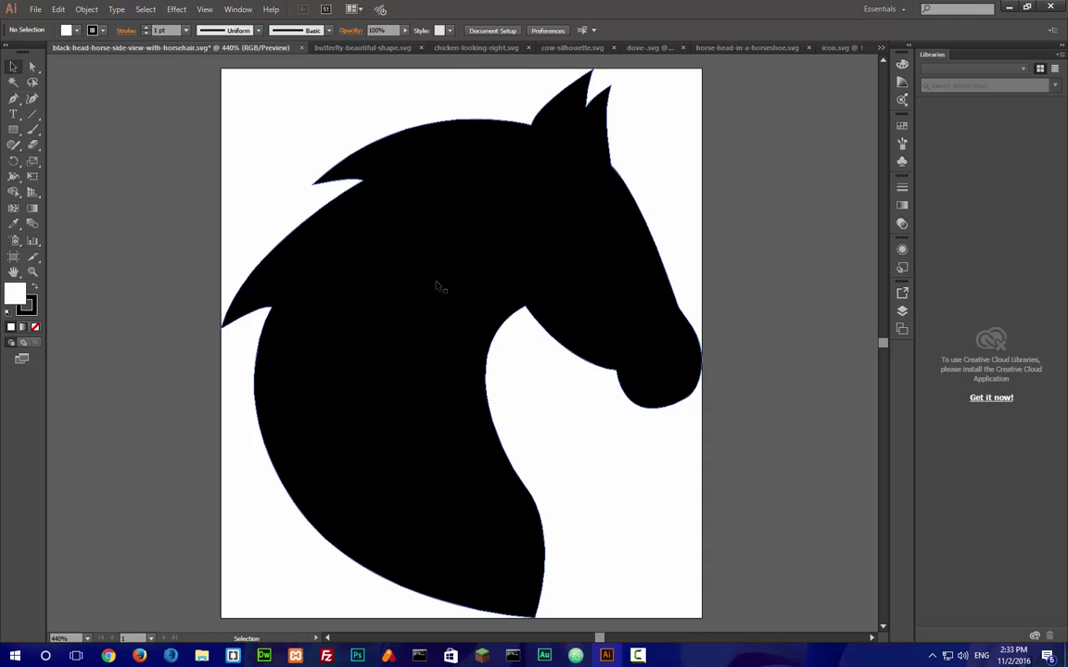
Step: Scale the horse-head group proportionally to a width of 200 pt
left_click(436, 285)
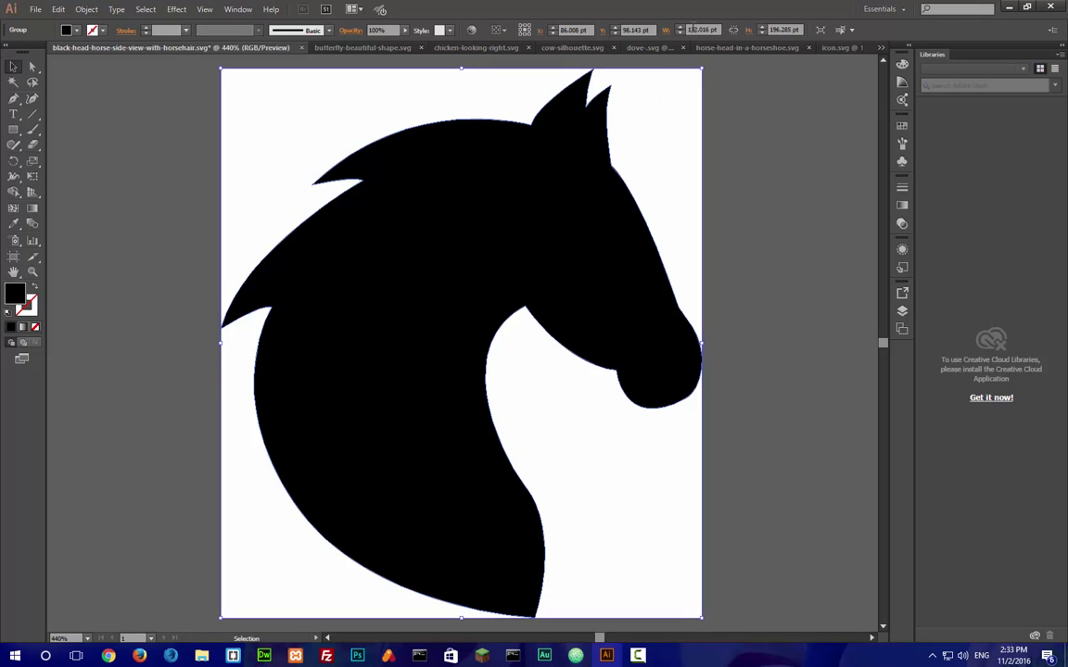
left_click(733, 30)
left_click(696, 29)
type("200pt")
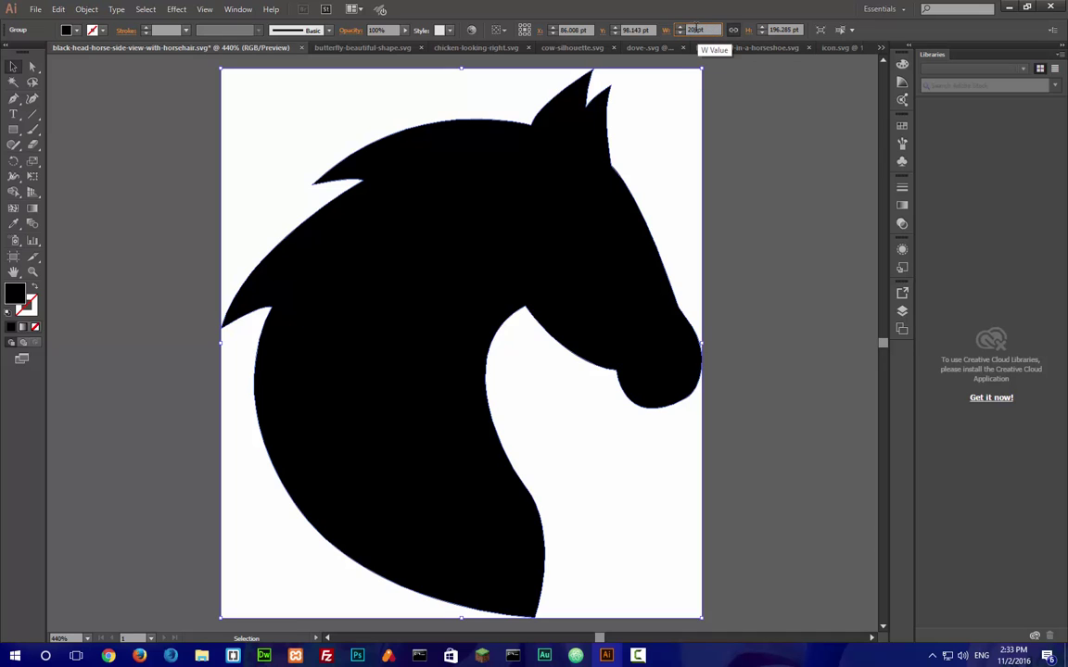
key("Tab")
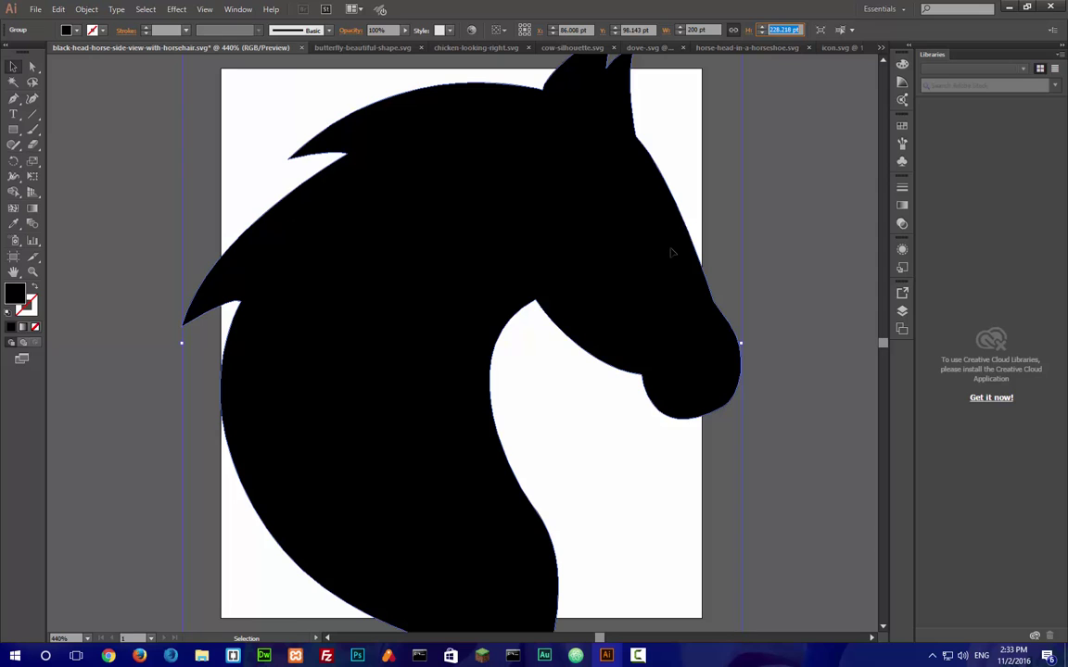
double_click(558, 235)
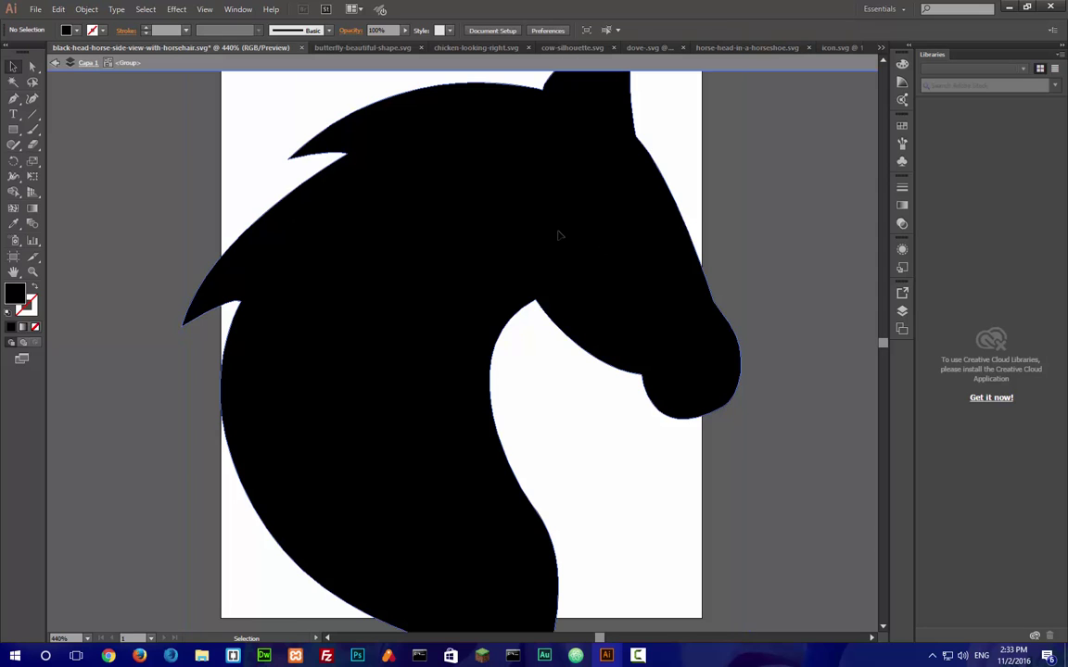
double_click(167, 270)
Step: Fit the artboard to the bounds of the enlarged horse-head group using the Artboard tool
left_click(401, 242)
key("shift+o")
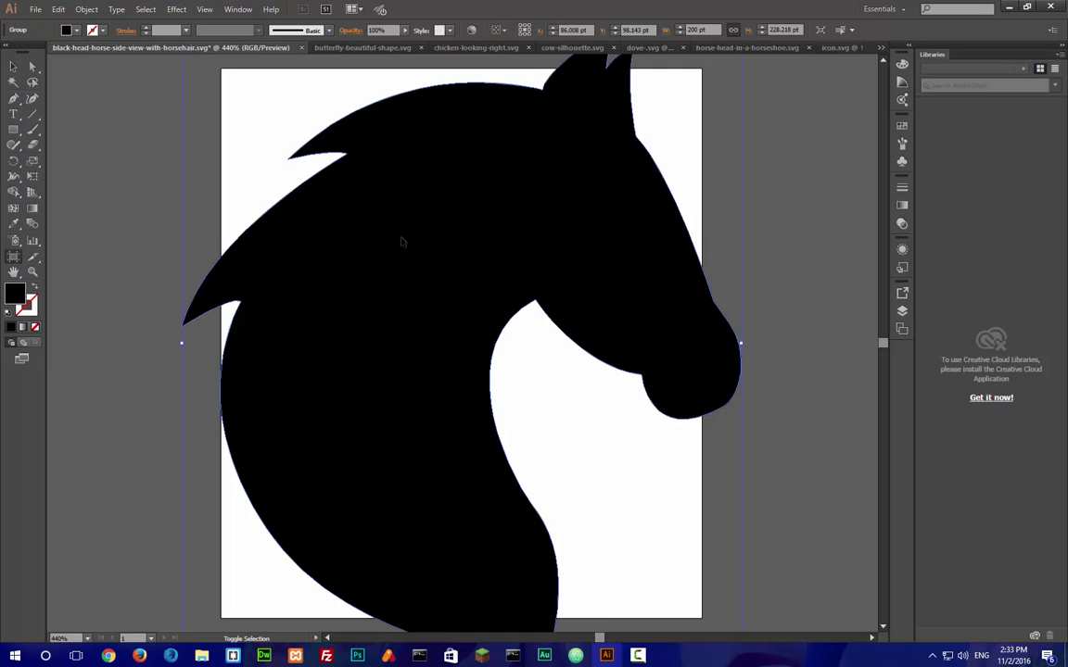
left_click(428, 231)
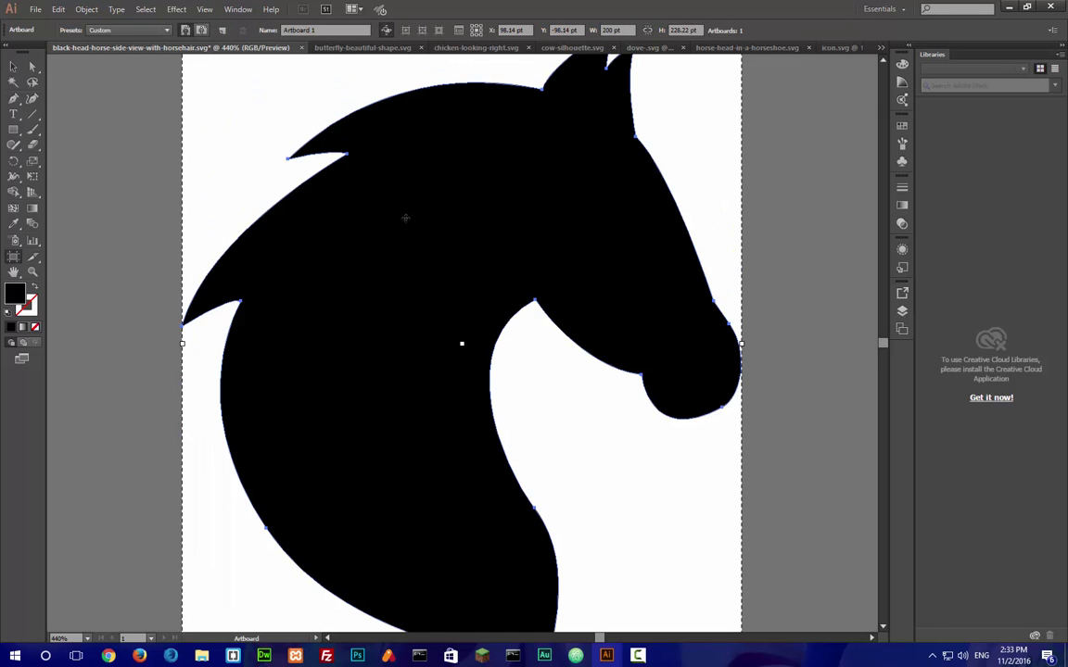
key("v")
key("a")
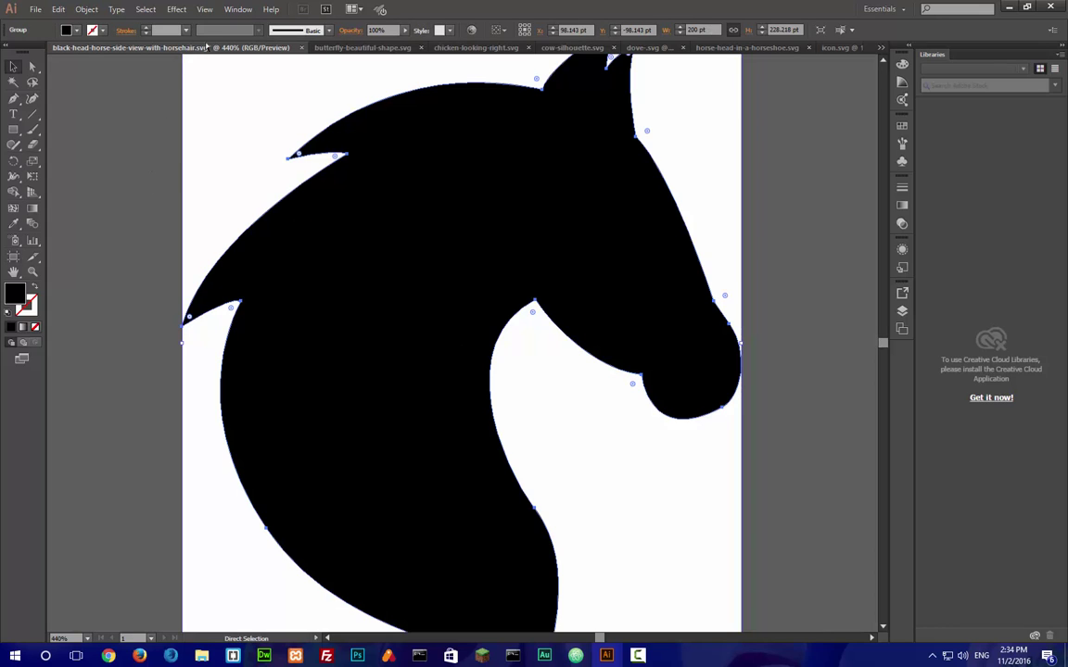
Step: Save the horse-head SVG document, deselect the artwork and close the document
key("ctrl+z")
left_click(184, 167)
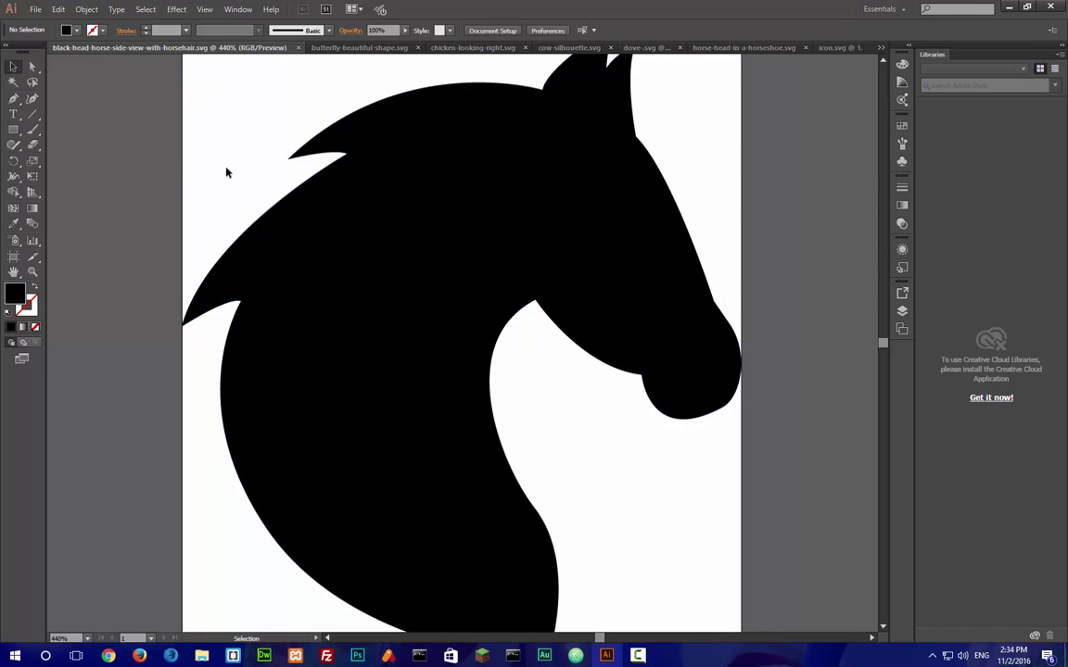
left_click(298, 48)
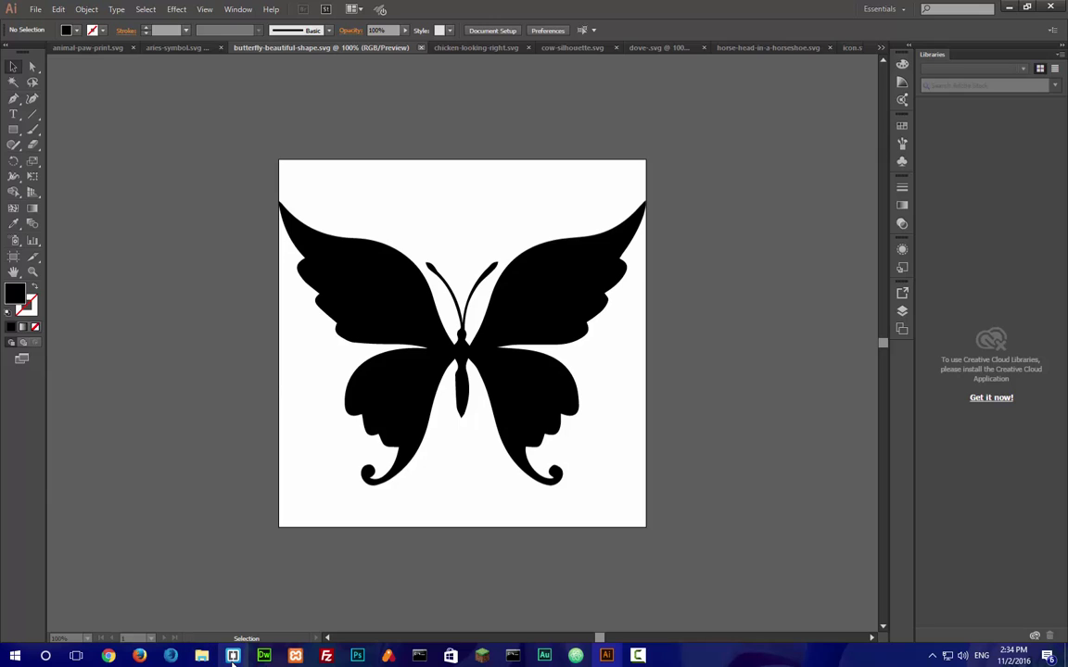
Step: In the SVG folder, rename black-head-horse-side-view-with-horsehair.svg as horseHead.svg
left_click(233, 655)
left_click(199, 656)
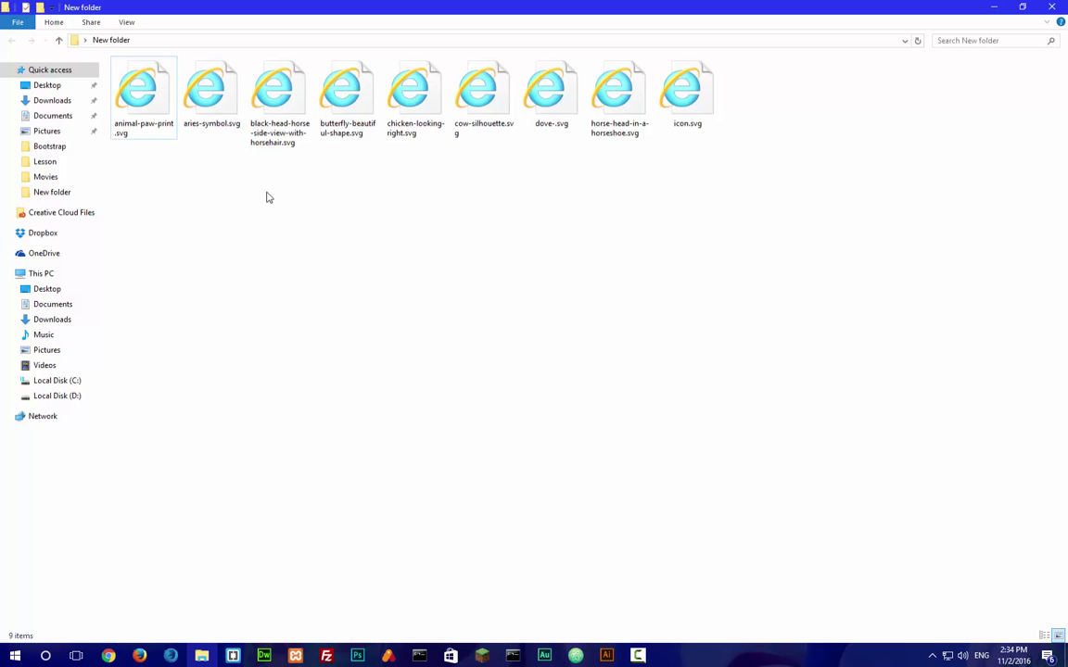
left_click(282, 146)
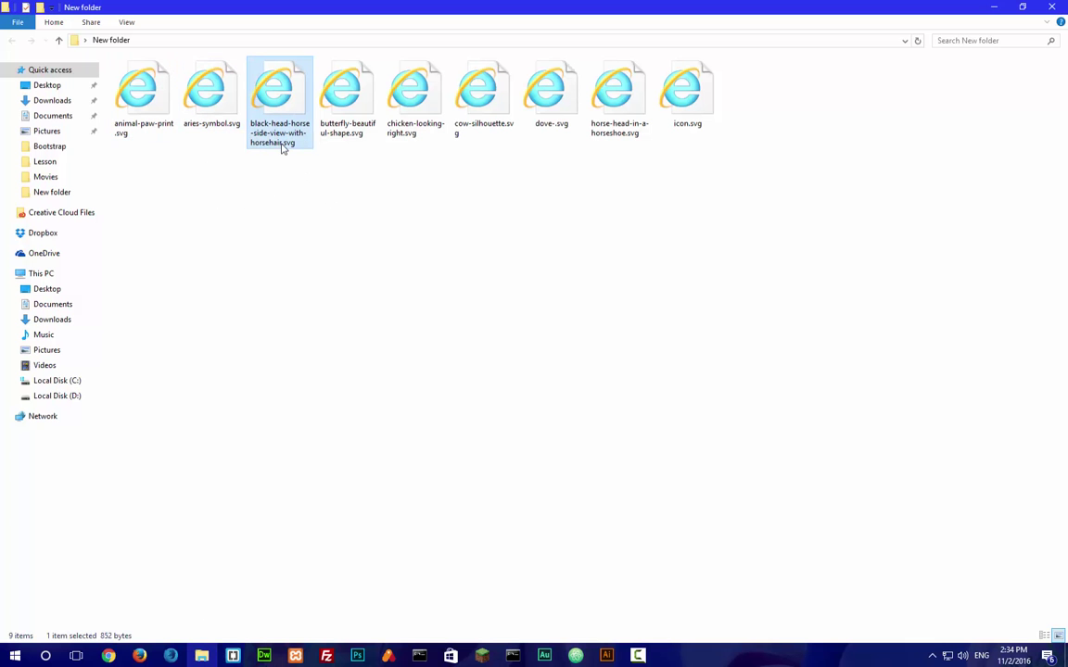
left_click(283, 148)
type("hor")
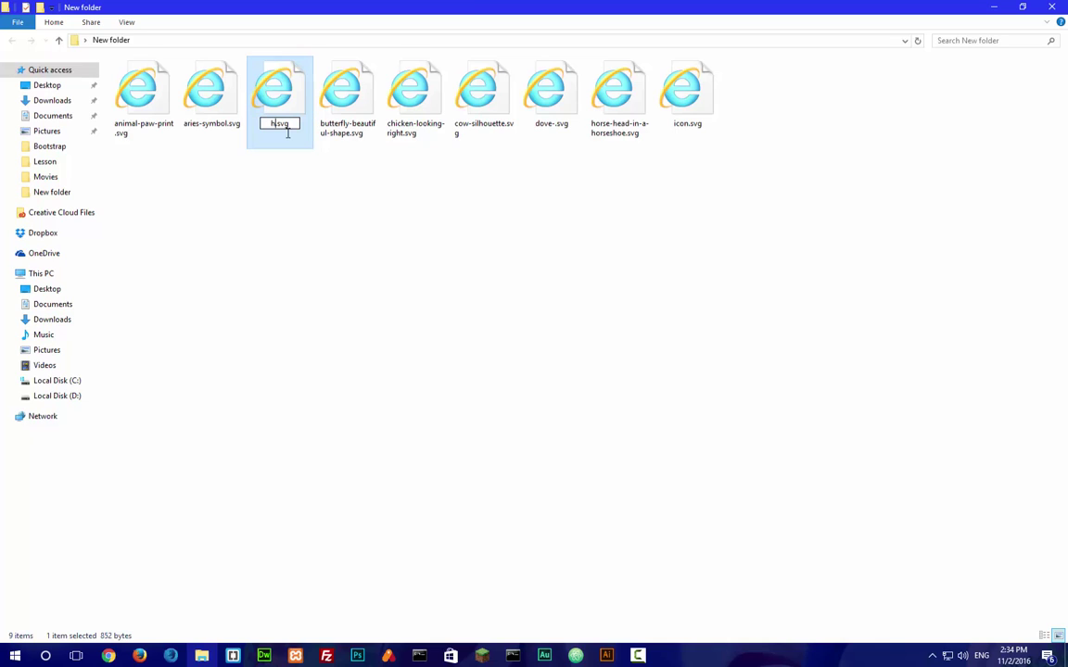
type("se-head")
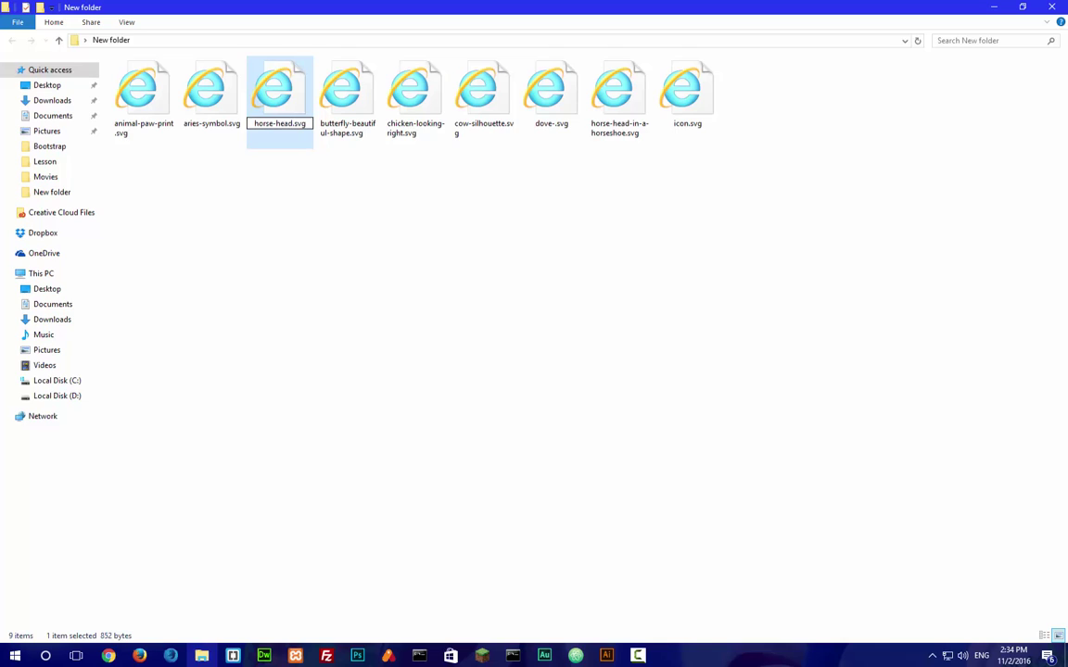
left_click(274, 123)
key("BackSpace")
key("Delete")
type("H")
key("Return")
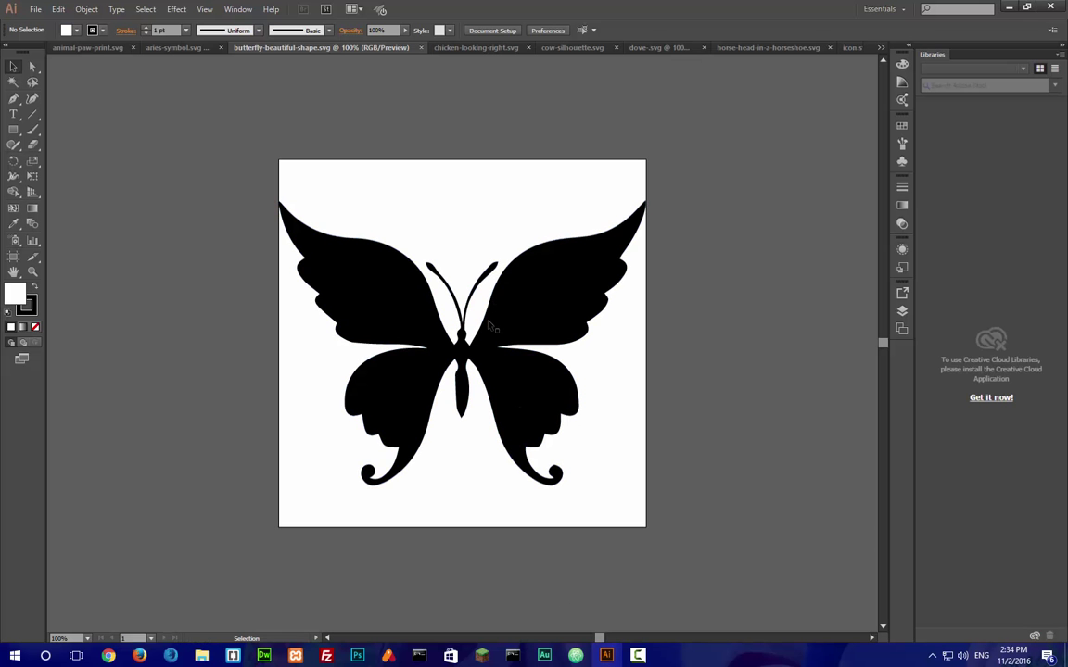
Step: Back in Illustrator, scale the butterfly group proportionally to a width of 200 pt
left_click(441, 312)
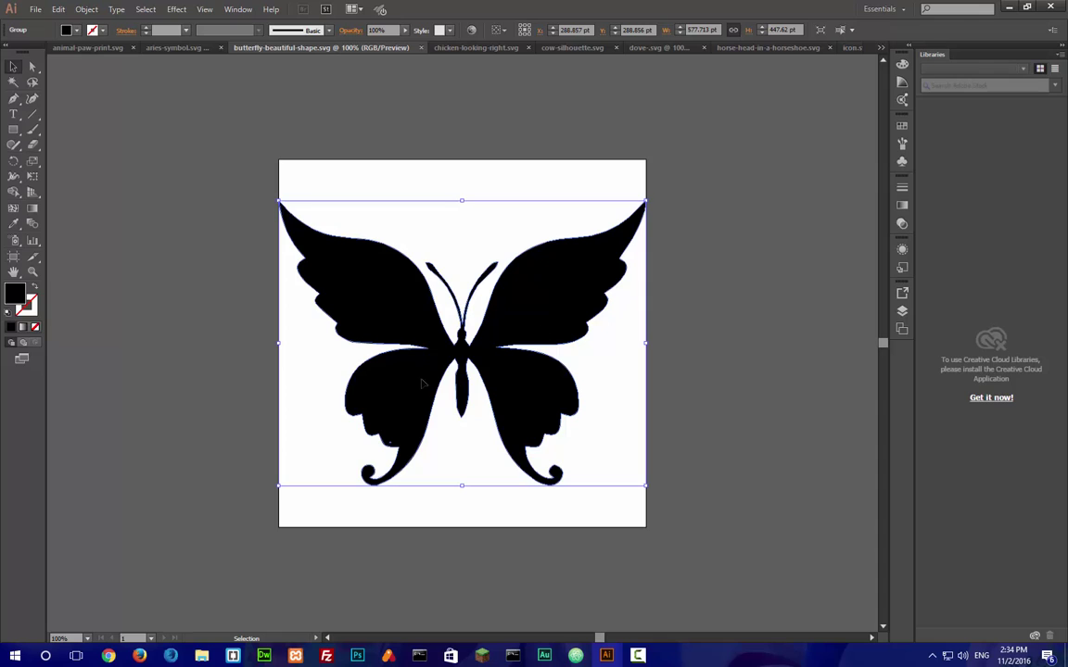
left_click(697, 30)
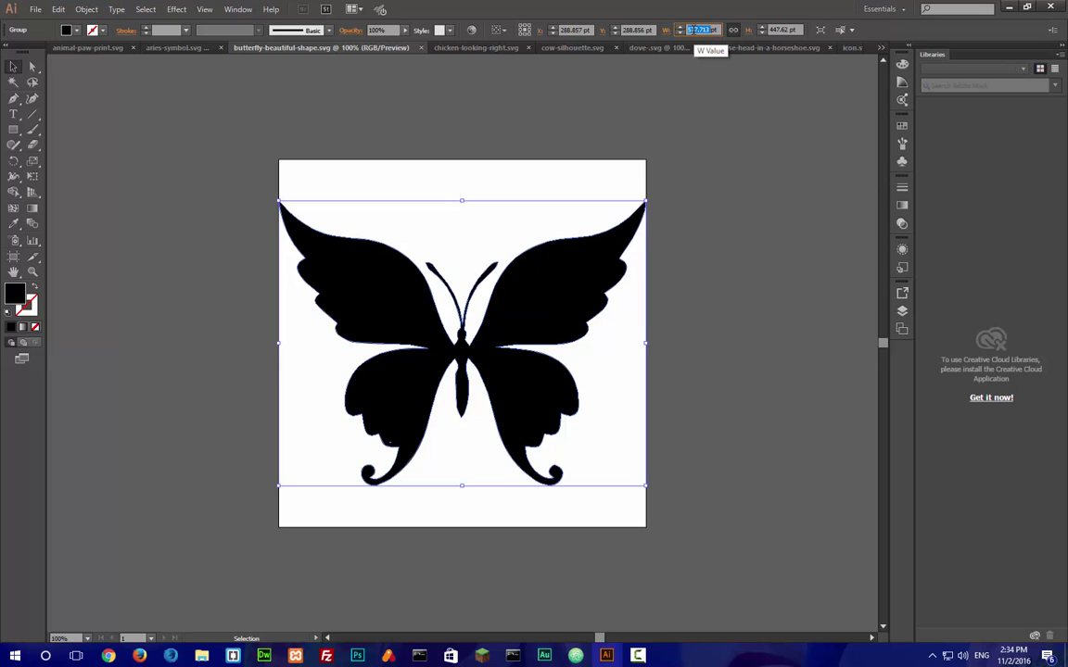
type("200")
key("Return")
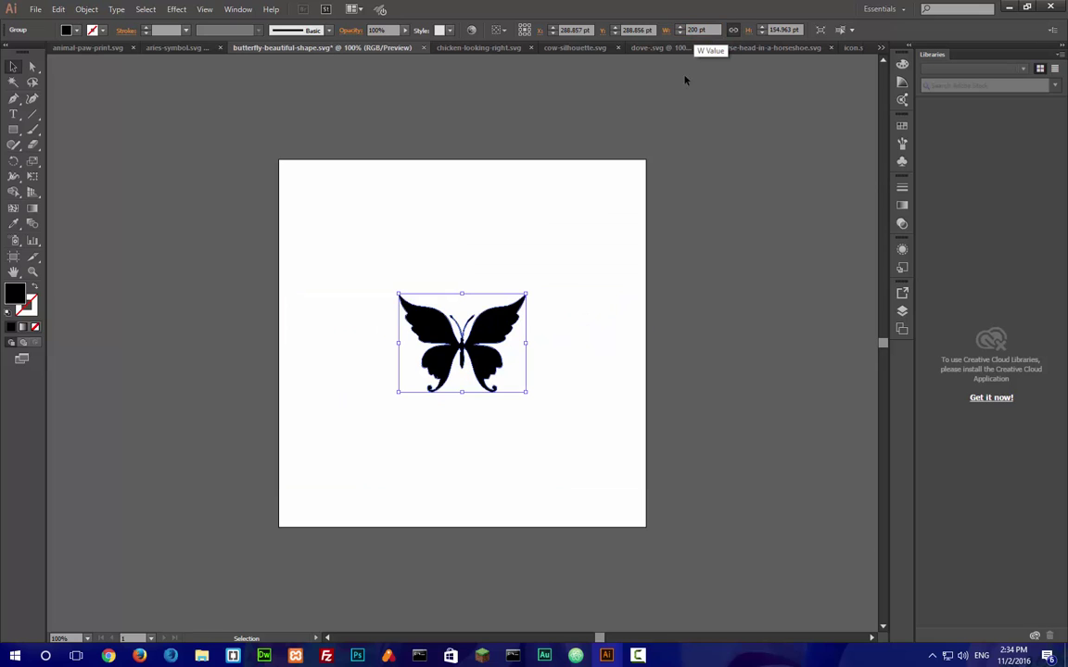
Step: Fit the artboard to the bounds of the butterfly group and deselect the artwork
key("shift+o")
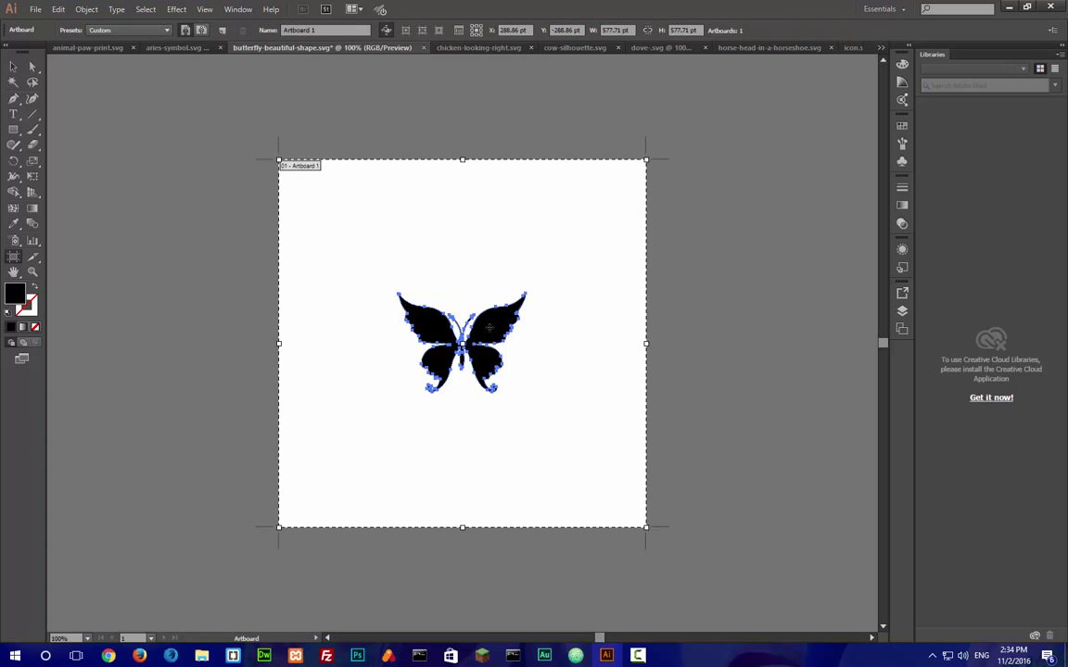
left_click(490, 327)
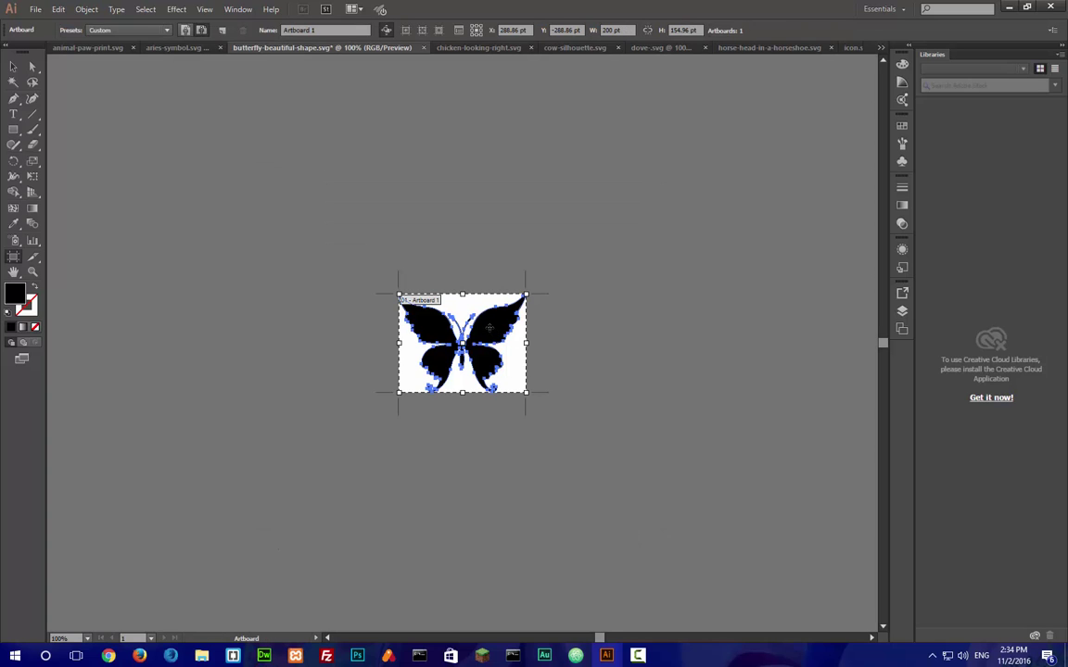
key("v")
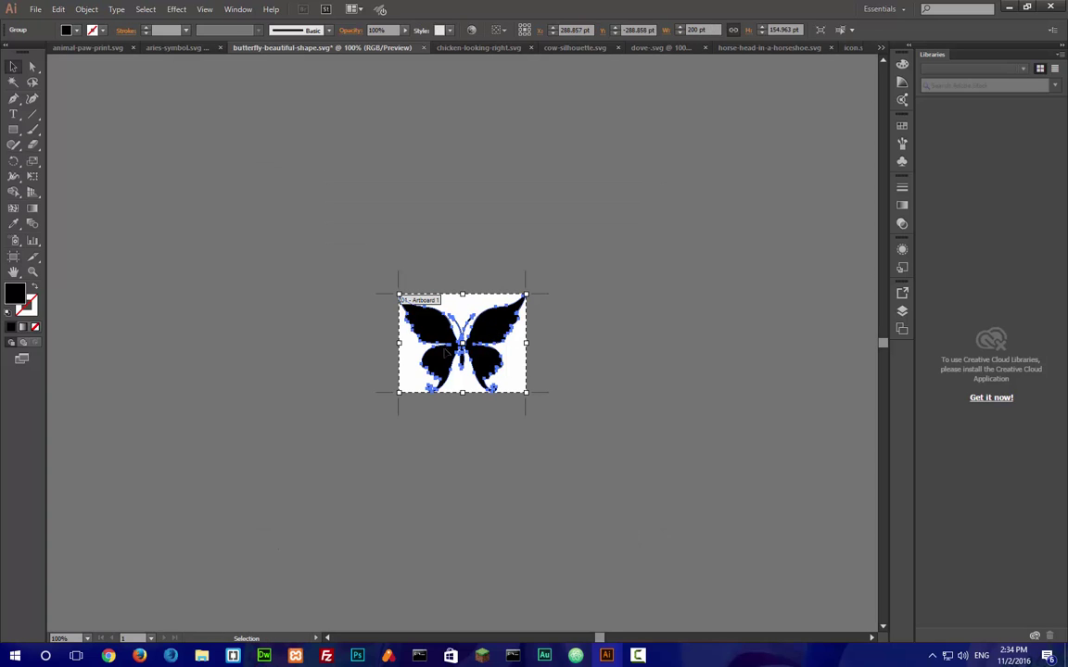
left_click(325, 360)
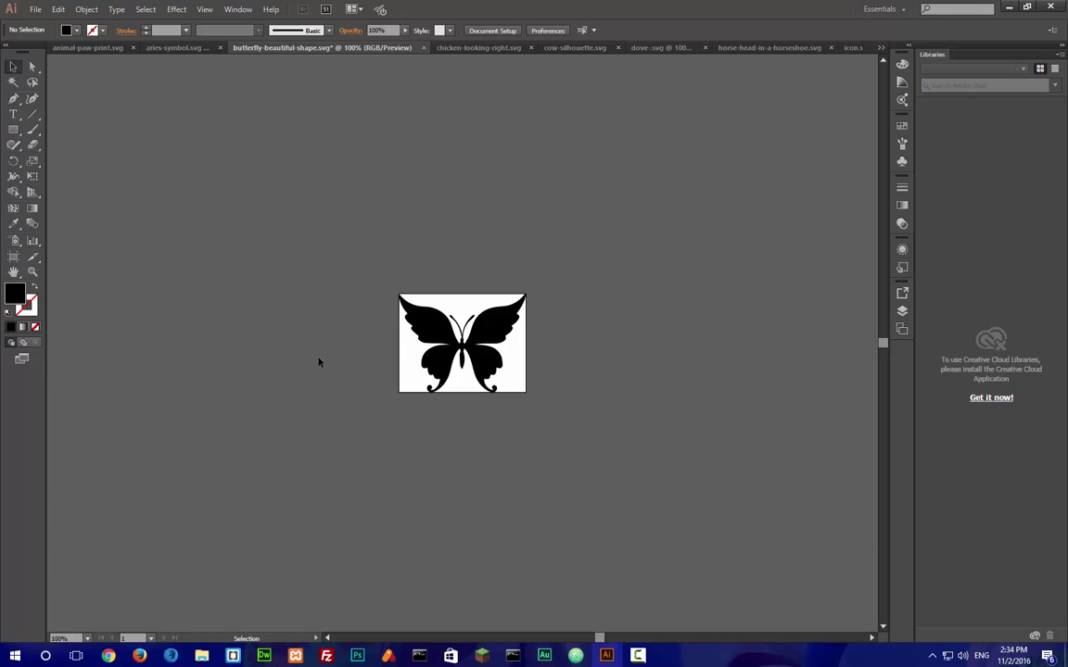
Step: Save the butterfly SVG document and select all of its artwork
key("a")
key("ctrl+s")
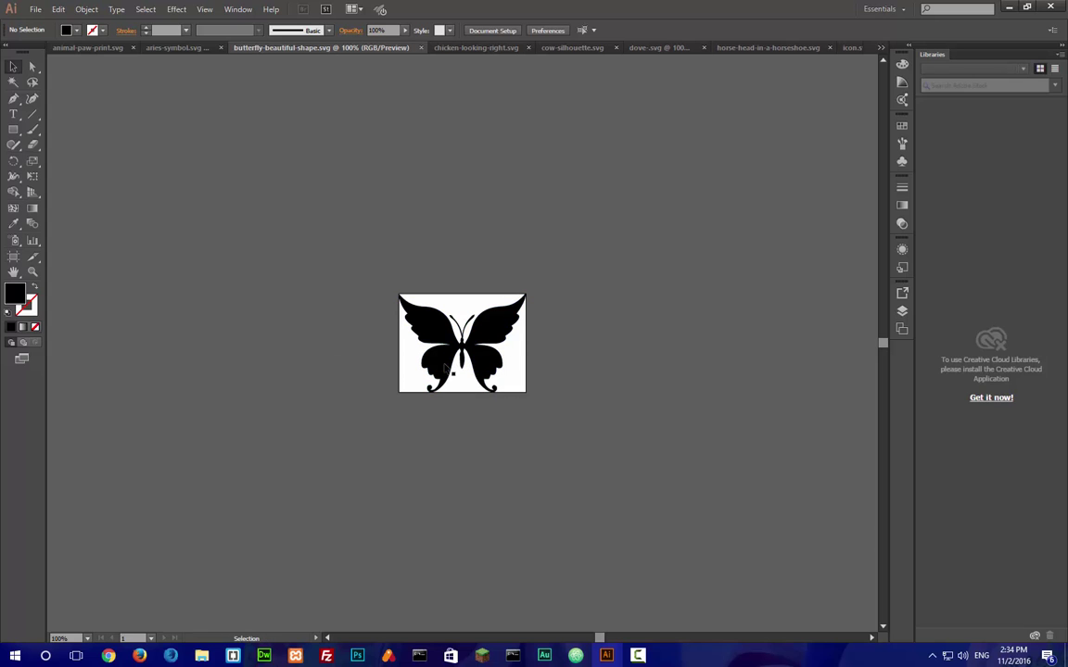
key("ctrl+a")
Step: In the SVG folder in File Explorer, rename butterfly-beautiful-shape.svg as butterfly.svg
key("alt+Tab")
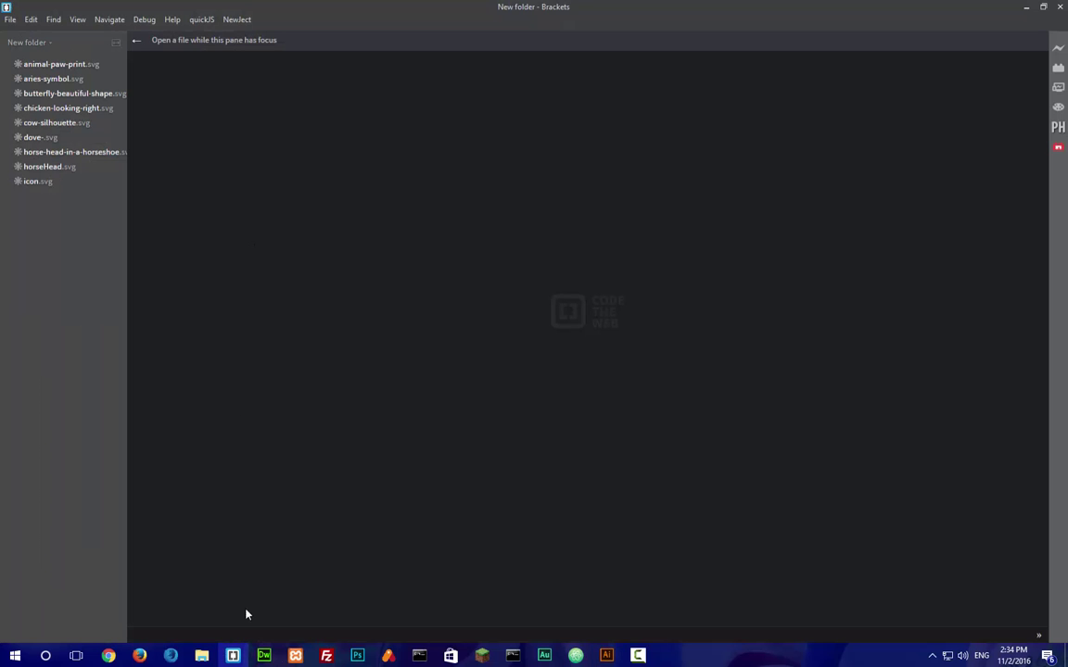
left_click(202, 655)
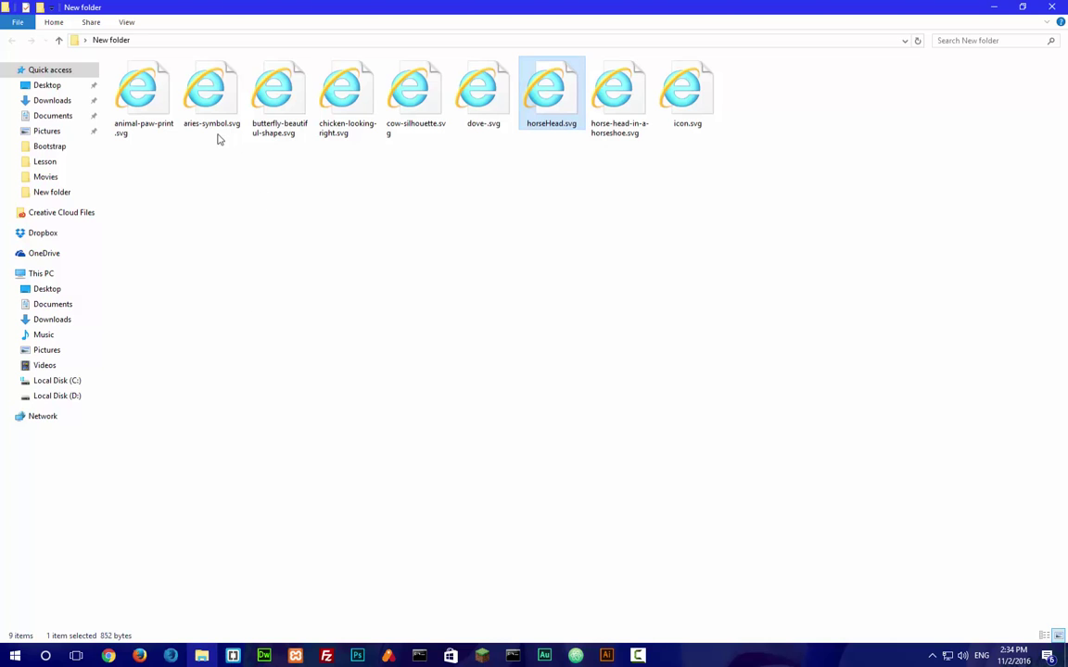
left_click(278, 135)
key("ctrl+f")
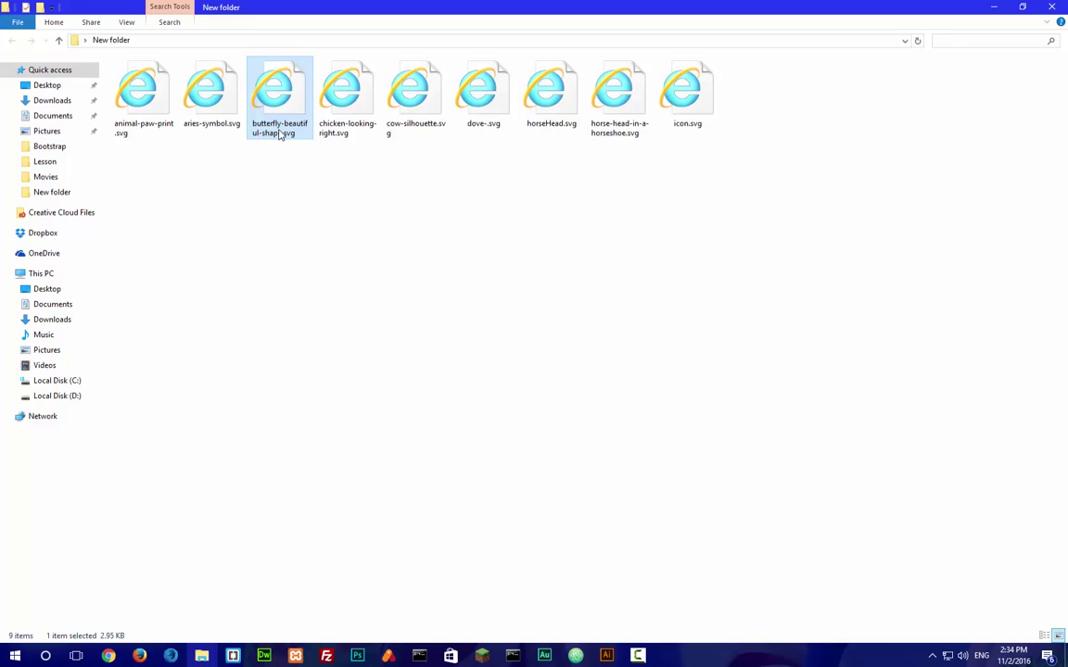
left_click(279, 134)
left_click(290, 123)
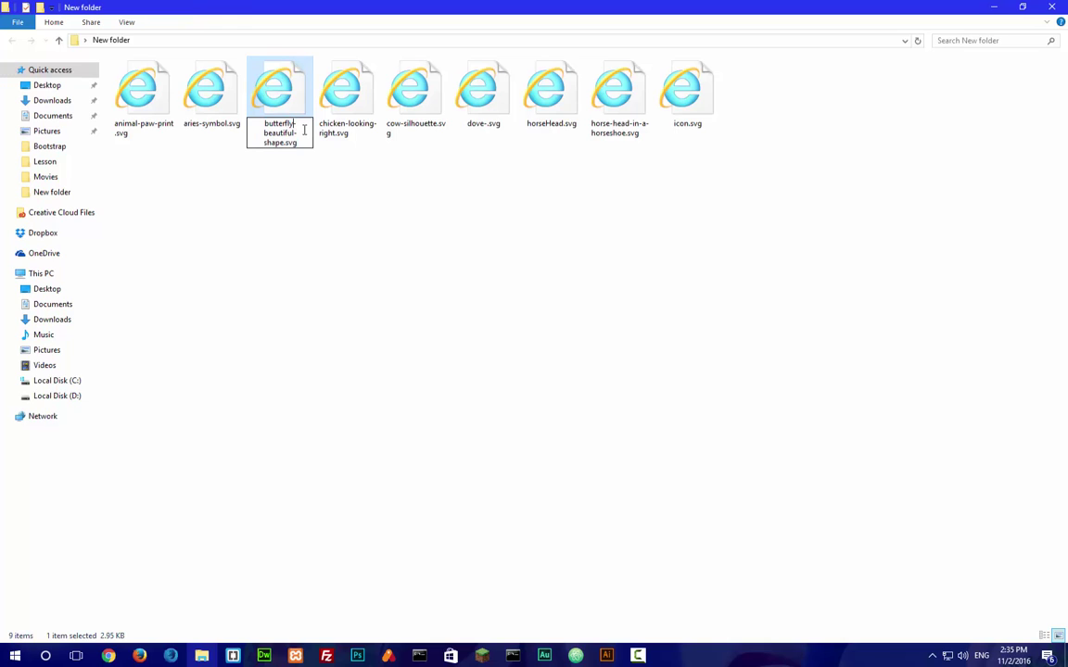
left_click_drag(303, 130, 296, 143)
key("BackSpace")
key("Return")
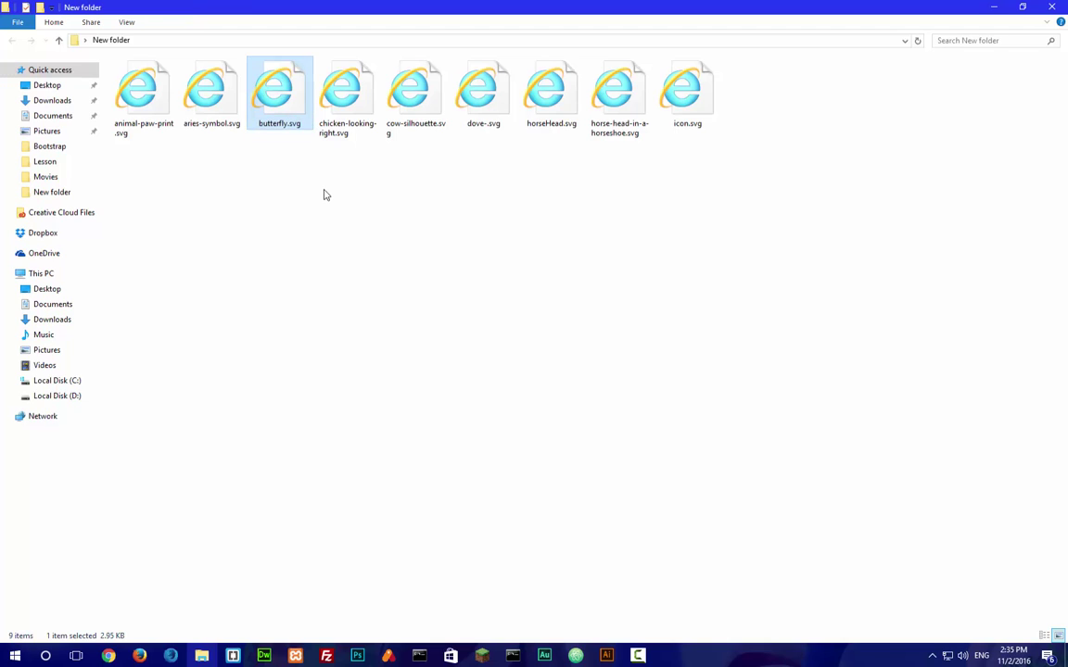
Step: Back in Illustrator, close the butterfly document and bring up aries-symbol.svg
left_click(606, 656)
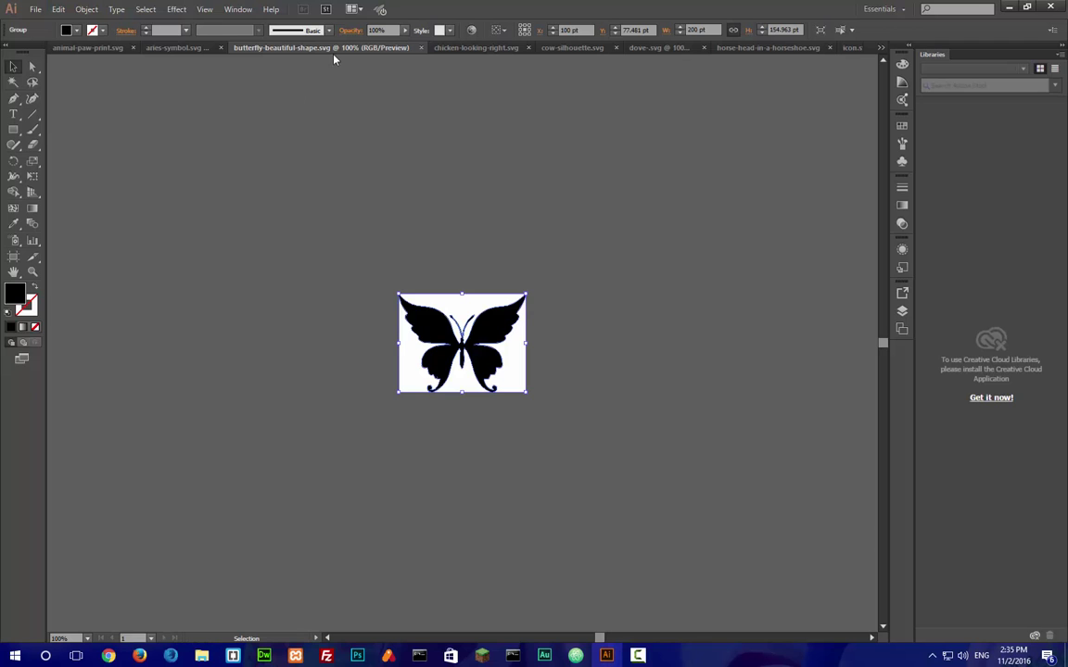
left_click(420, 48)
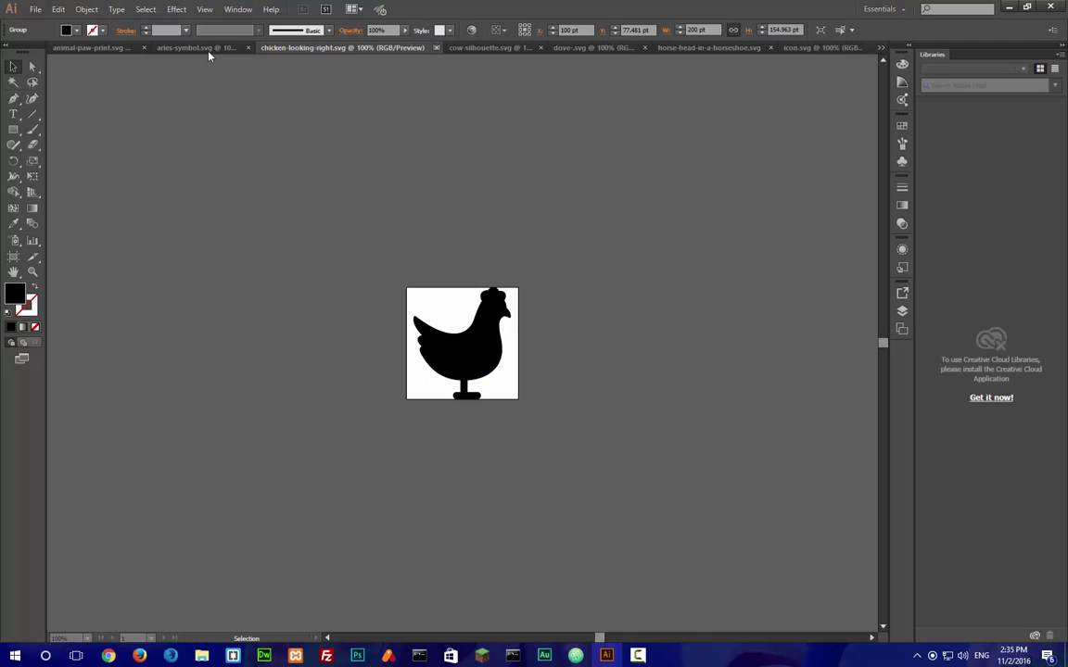
left_click(208, 50)
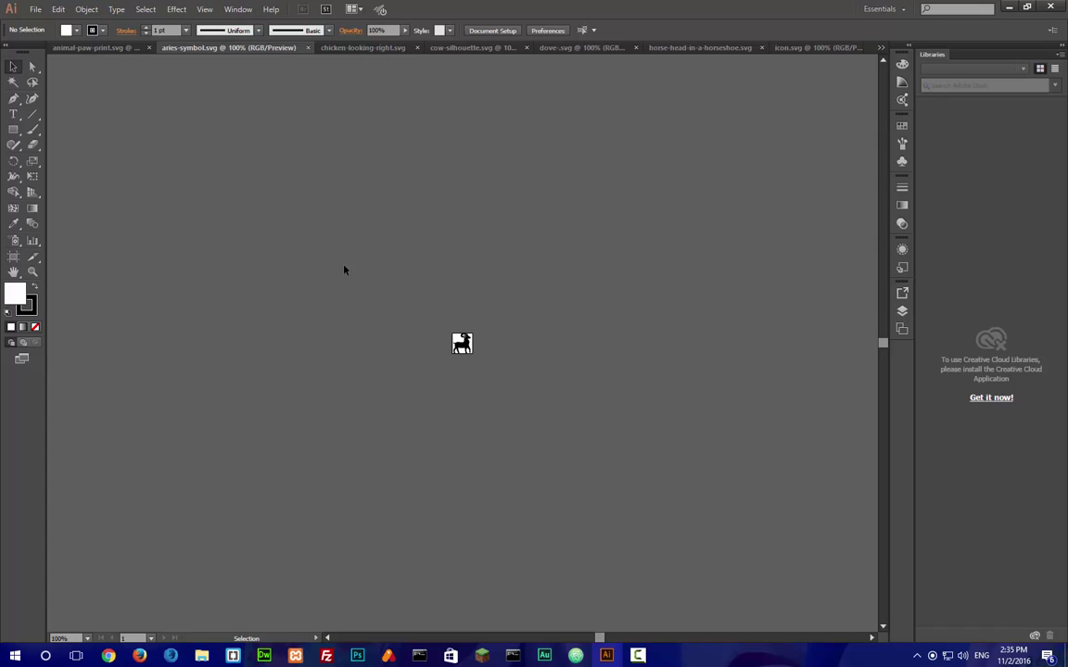
Step: Scale the ram group proportionally to a width of 200 pt
key("ctrl+0")
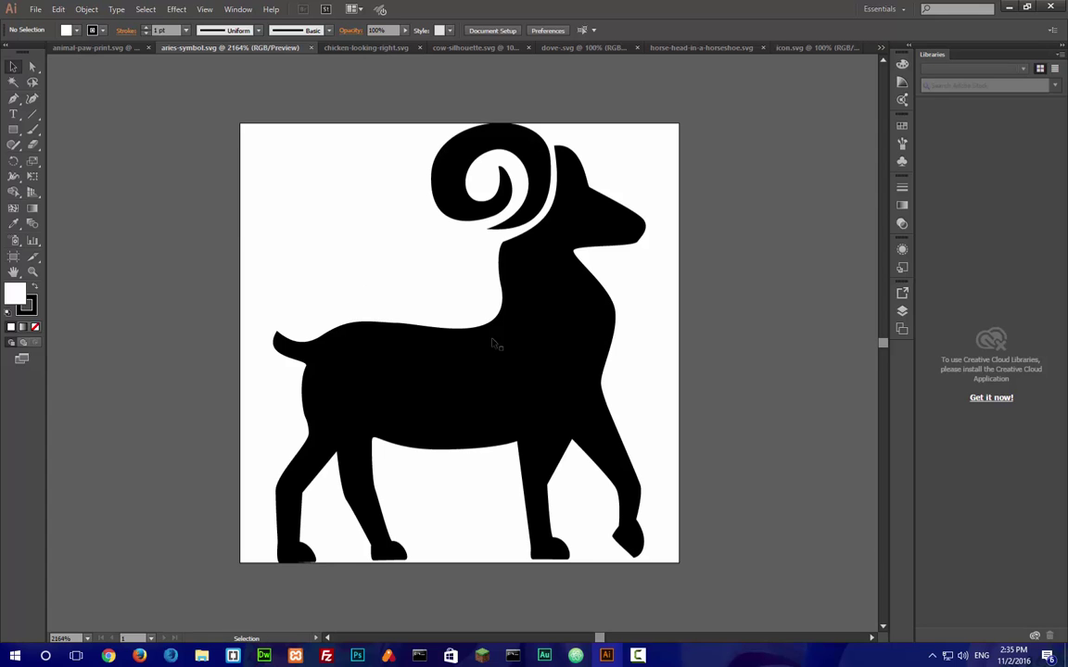
left_click(542, 356)
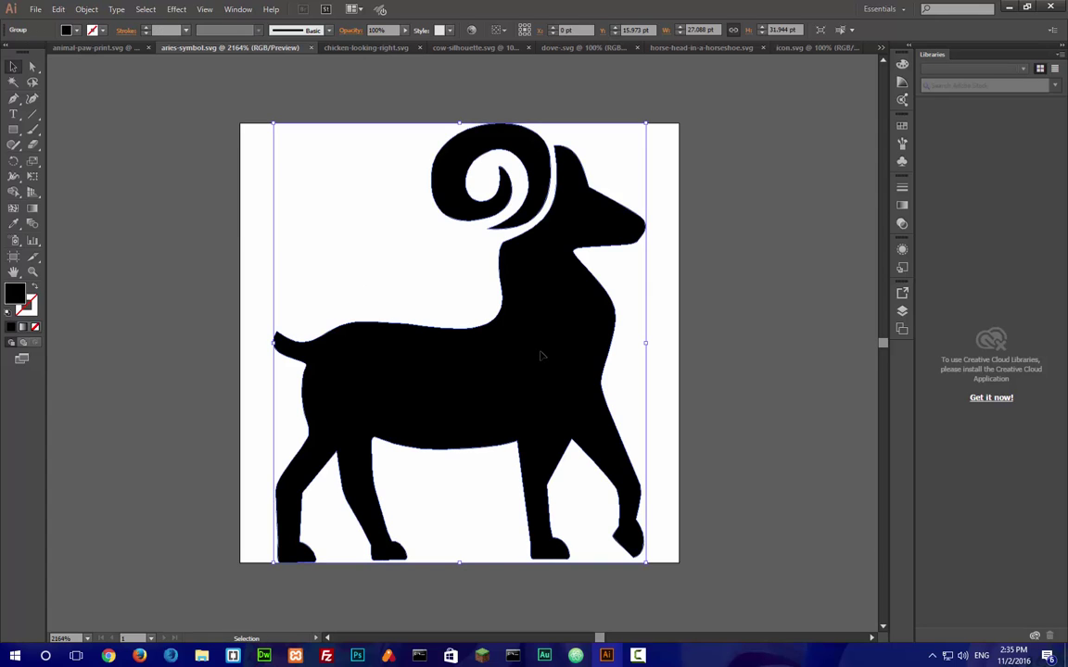
double_click(691, 30)
key("BackSpace")
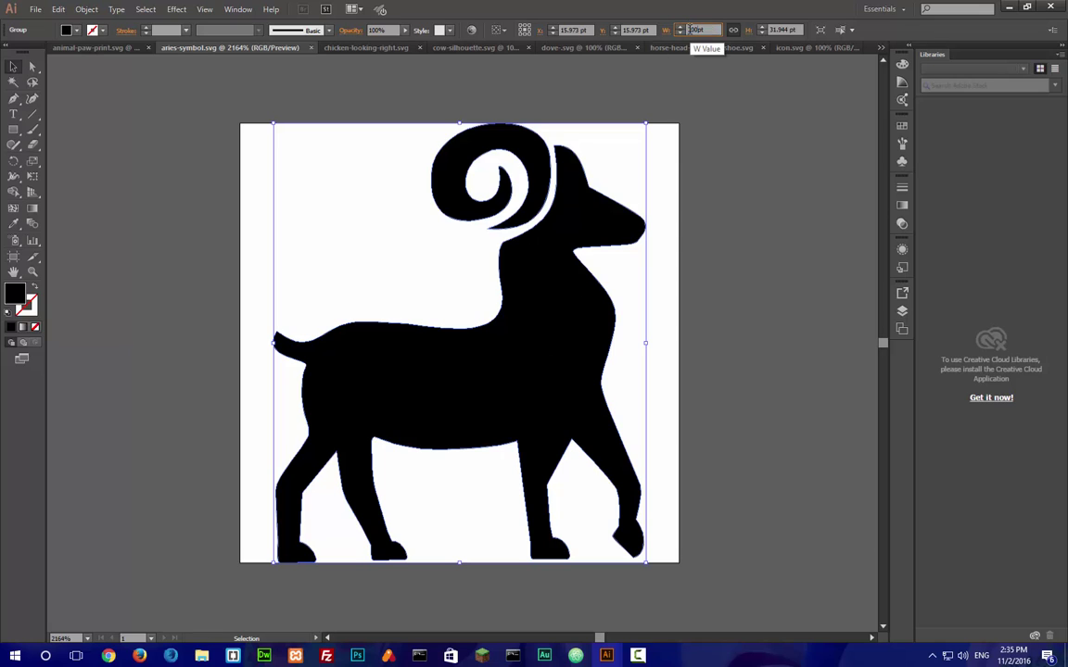
key("Return")
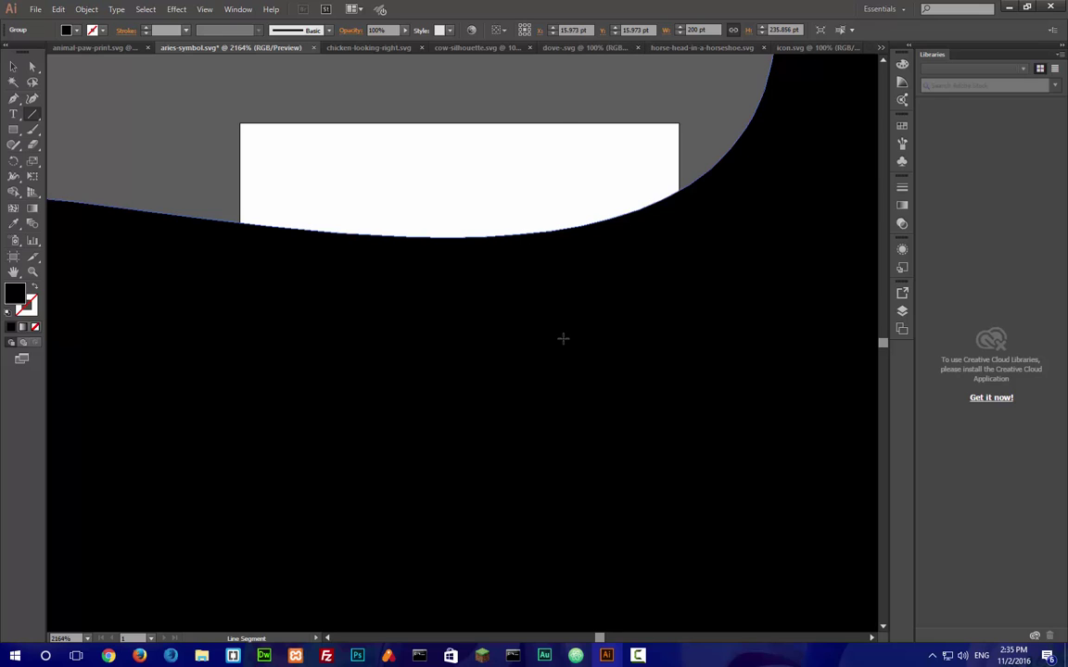
key("backslash")
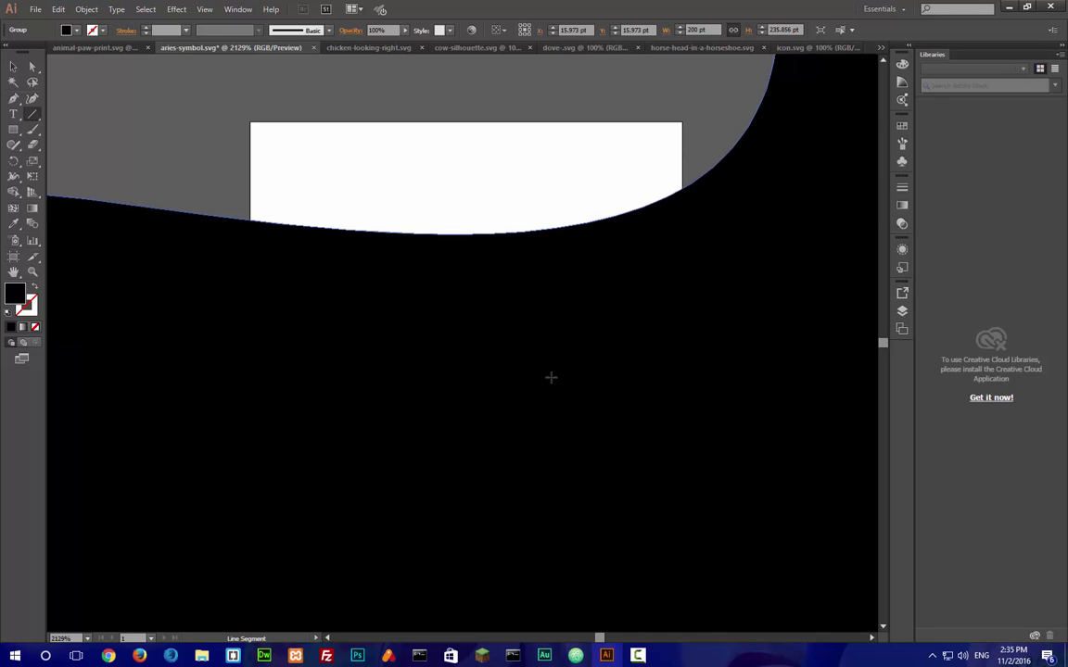
Step: Fit the artboard to the bounds of the ram group and leave artboard editing
key("shift+o")
left_click(550, 377)
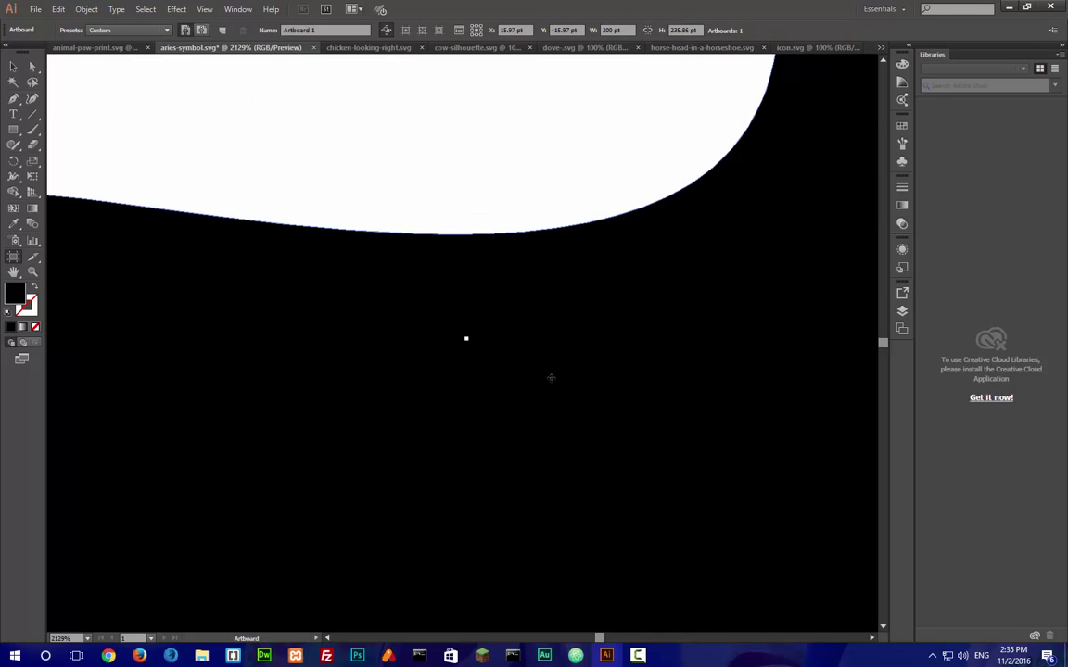
key("ctrl+0")
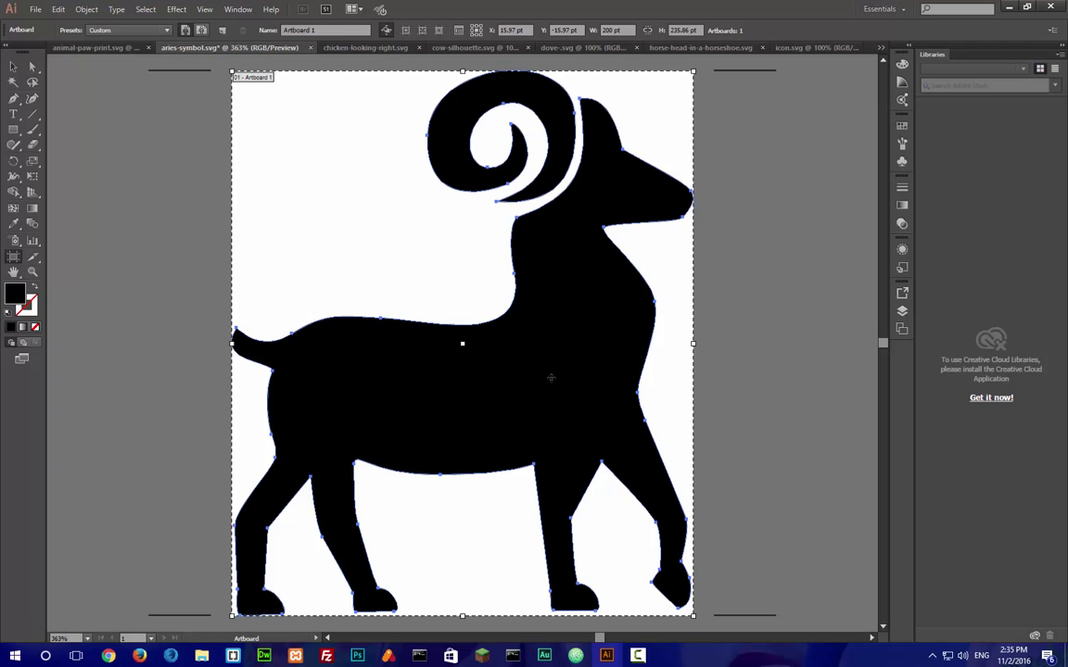
key("v")
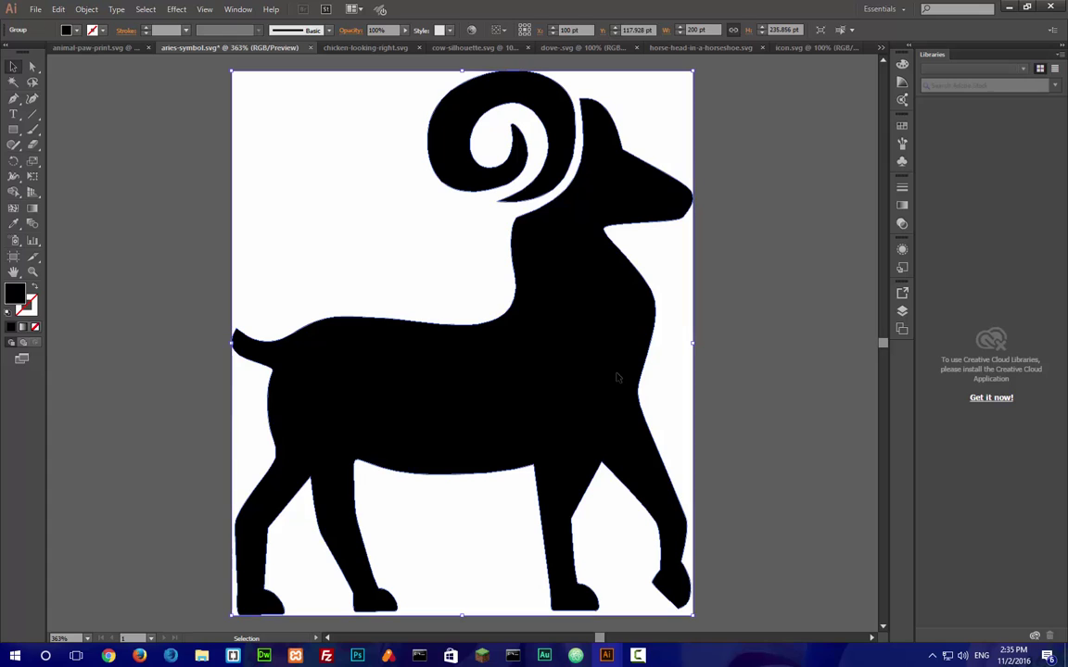
Step: Save the aries-symbol.svg document and close it
key("ctrl+s")
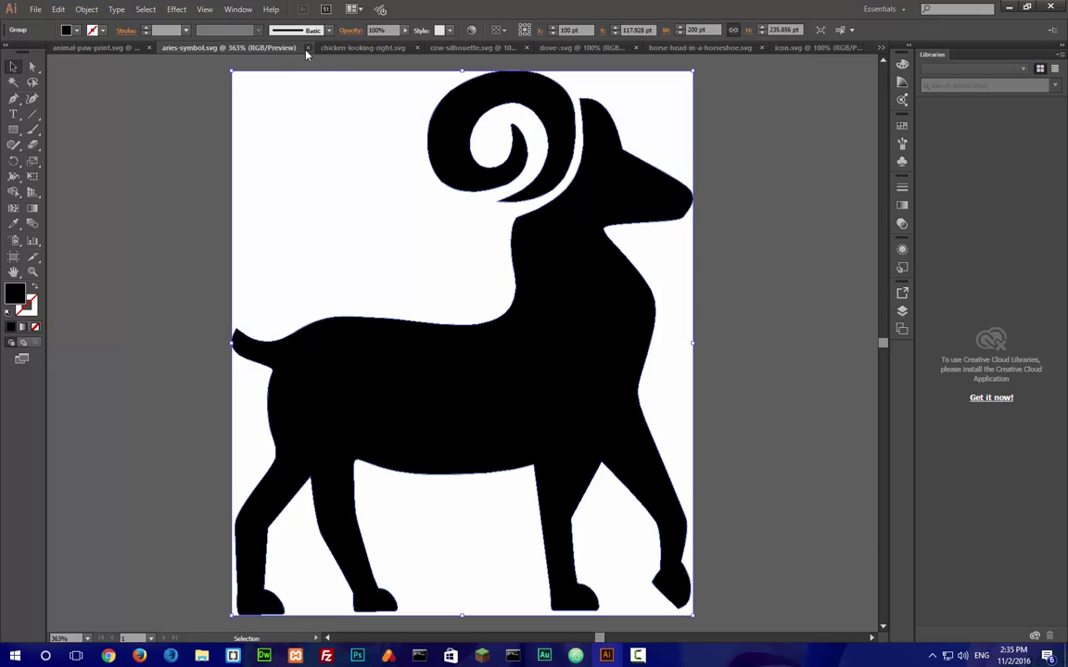
left_click(306, 47)
Step: In the SVG folder in File Explorer, rename aries-symbol.svg as aries.svg
left_click(201, 655)
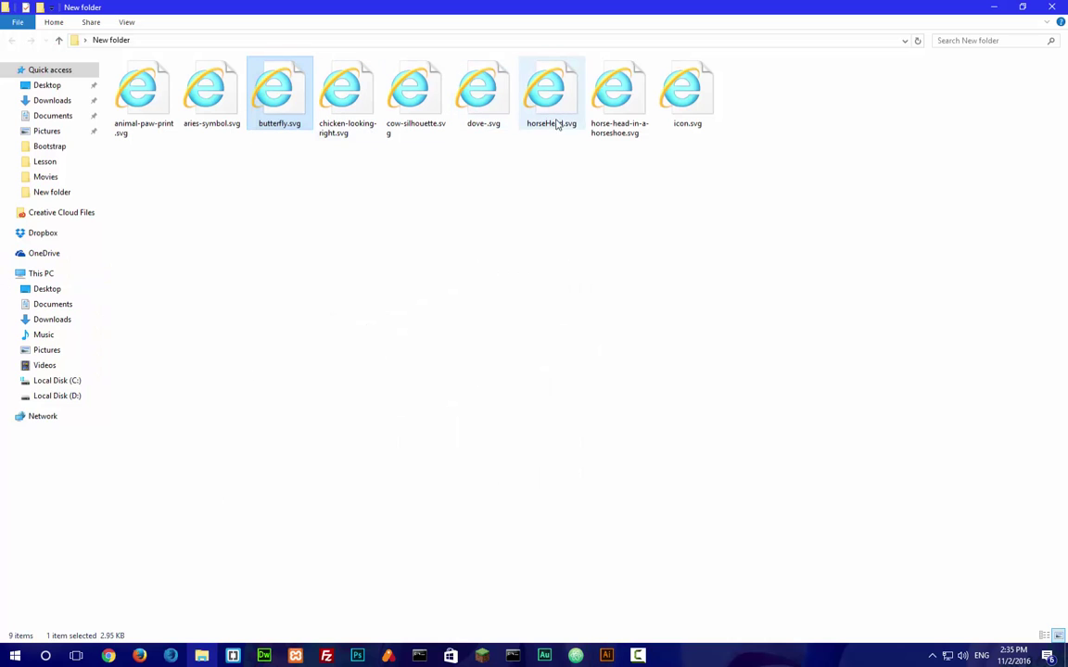
left_click(225, 128)
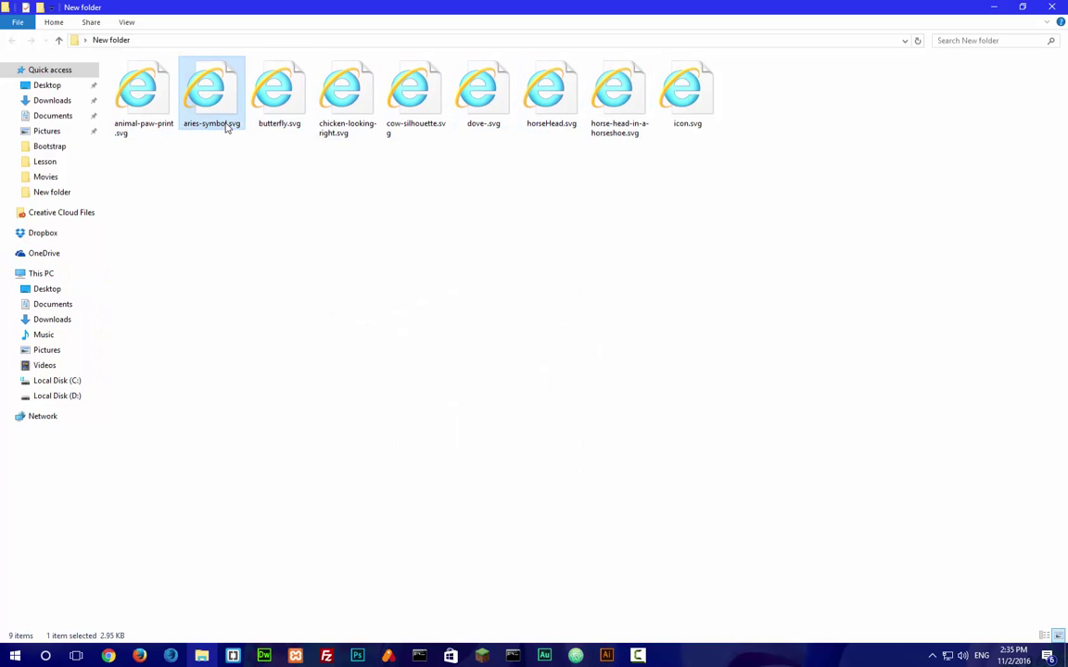
left_click(225, 126)
left_click_drag(199, 121, 230, 121)
key("BackSpace")
key("Return")
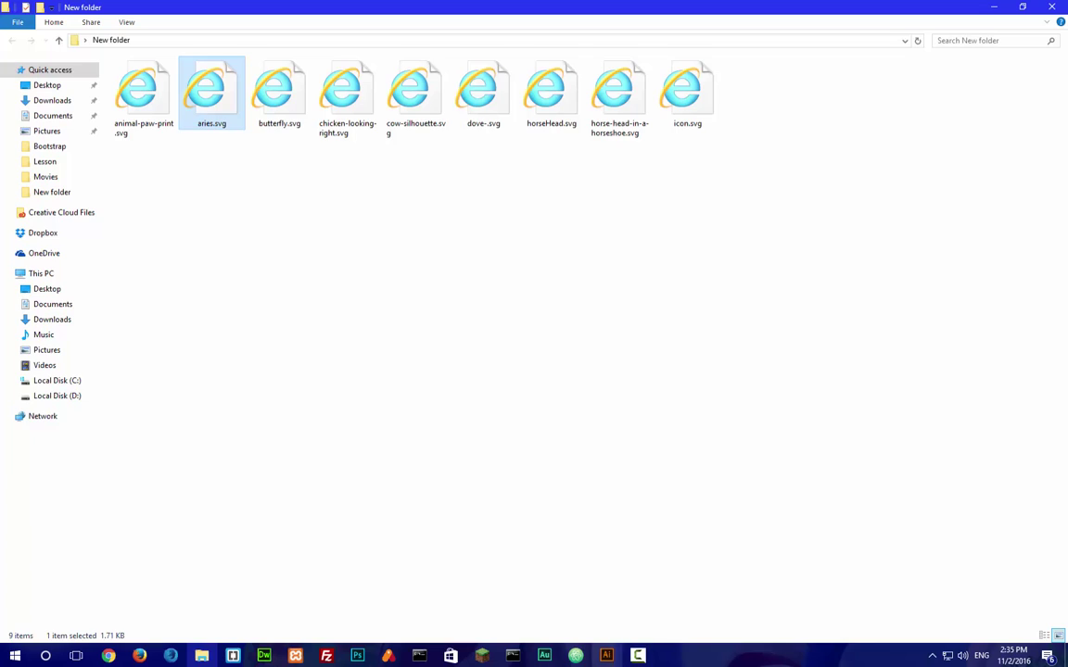
Step: Back in Illustrator, scale the chicken path proportionally to a width of 200 pt
left_click(606, 655)
left_click(480, 353)
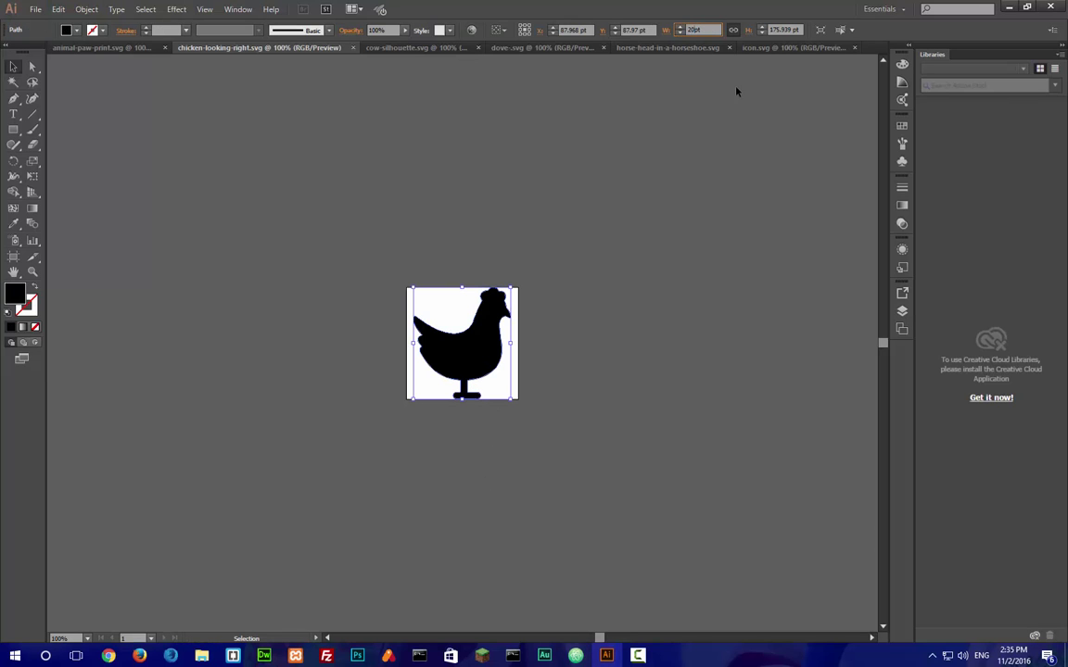
type("200")
key("Return")
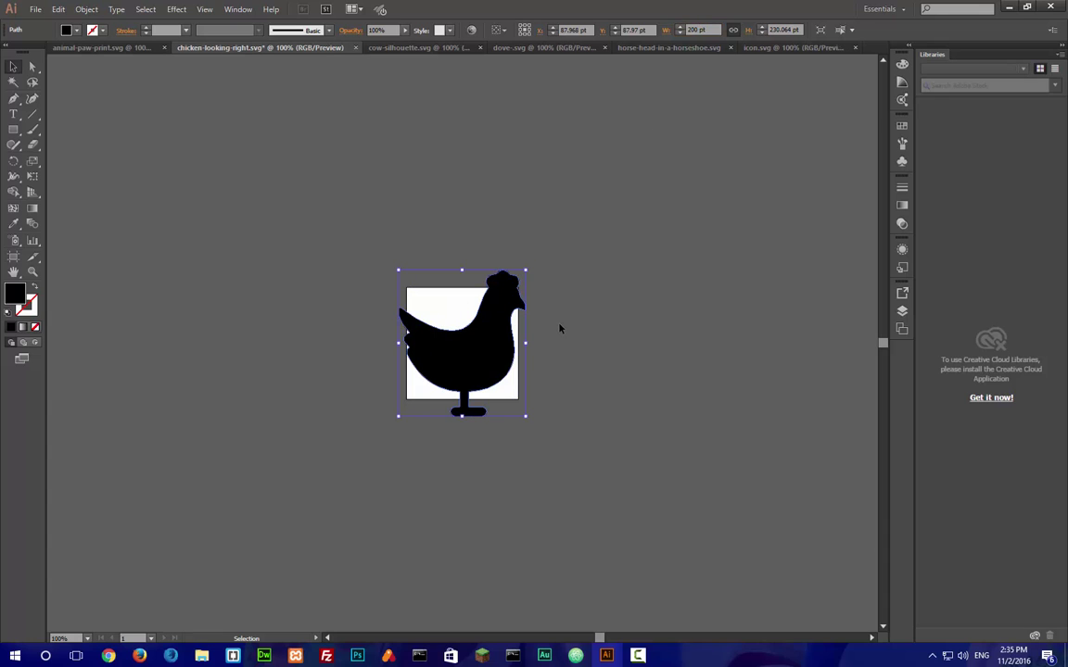
Step: Fit the artboard to the bounds of the chicken and save the document
key("shift+o")
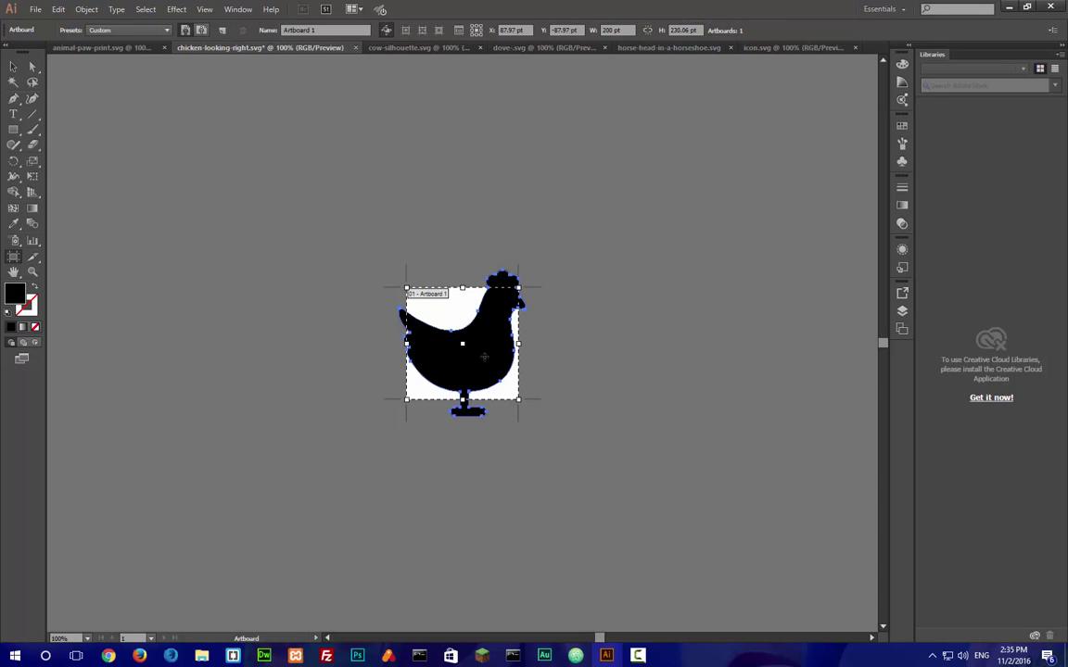
left_click(484, 357)
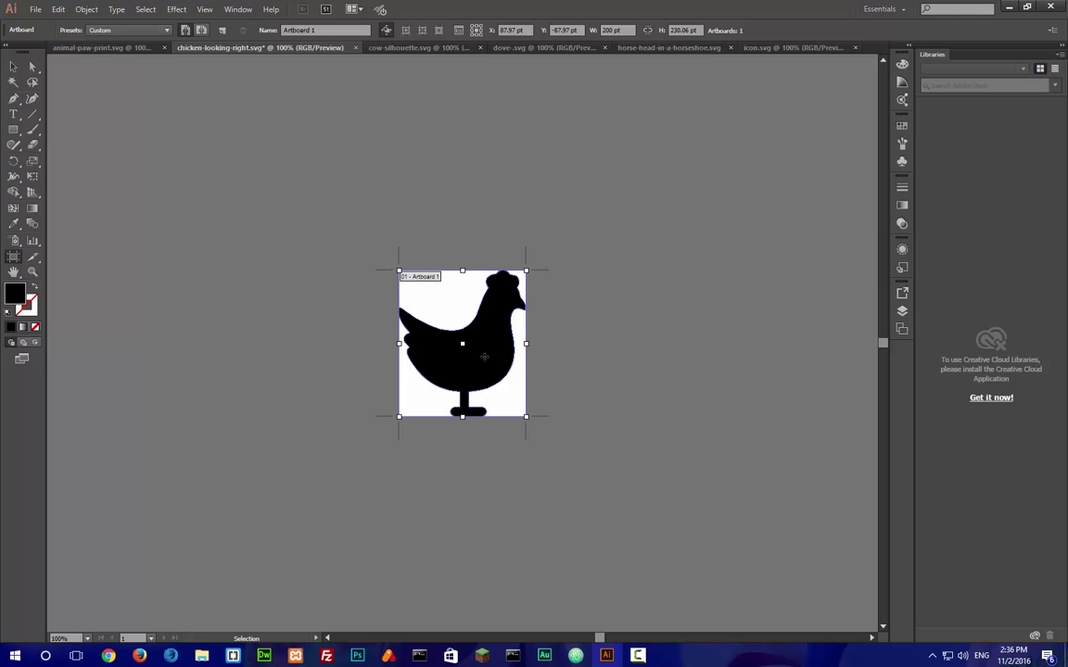
key("ctrl+s")
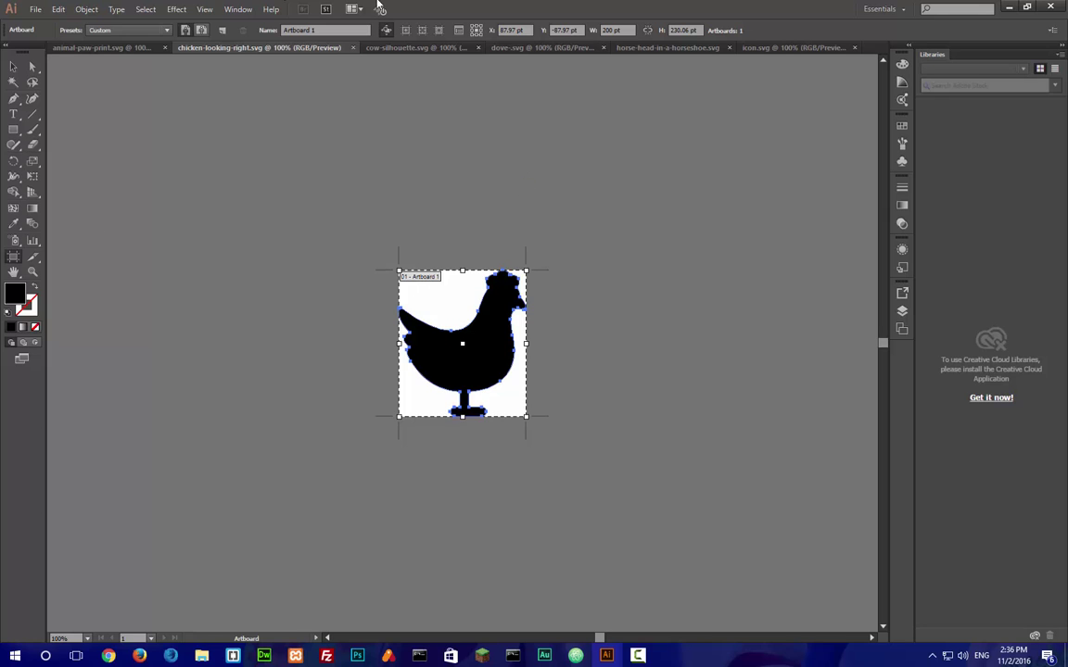
Step: Leave artboard editing, close the chicken document and switch to the SVG folder in File Explorer
key("Escape")
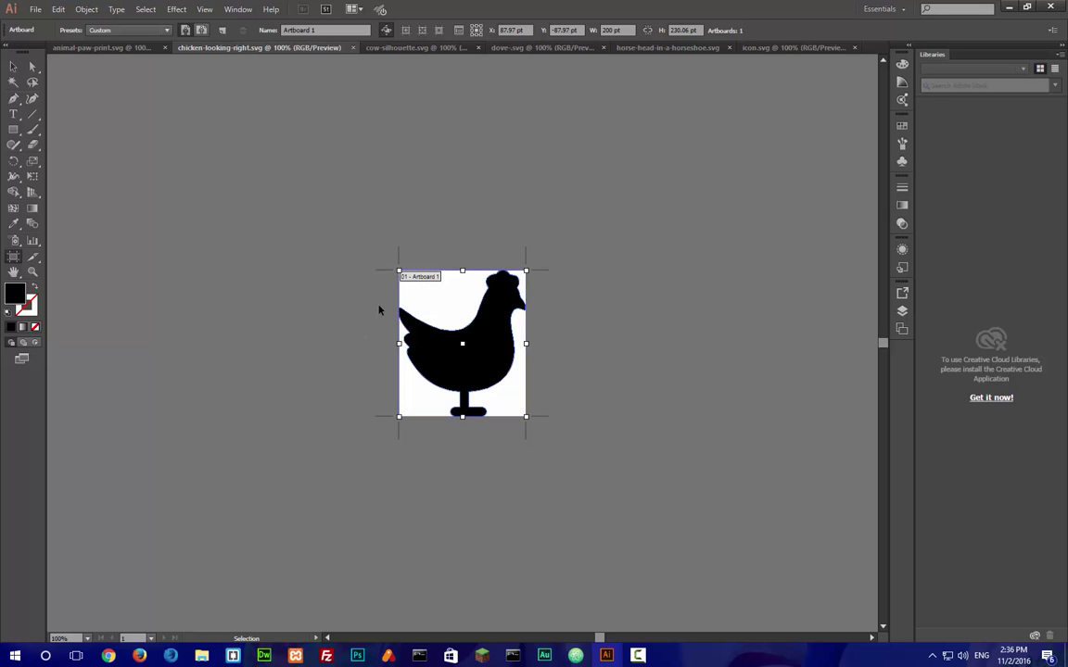
key("ctrl+w")
left_click(233, 655)
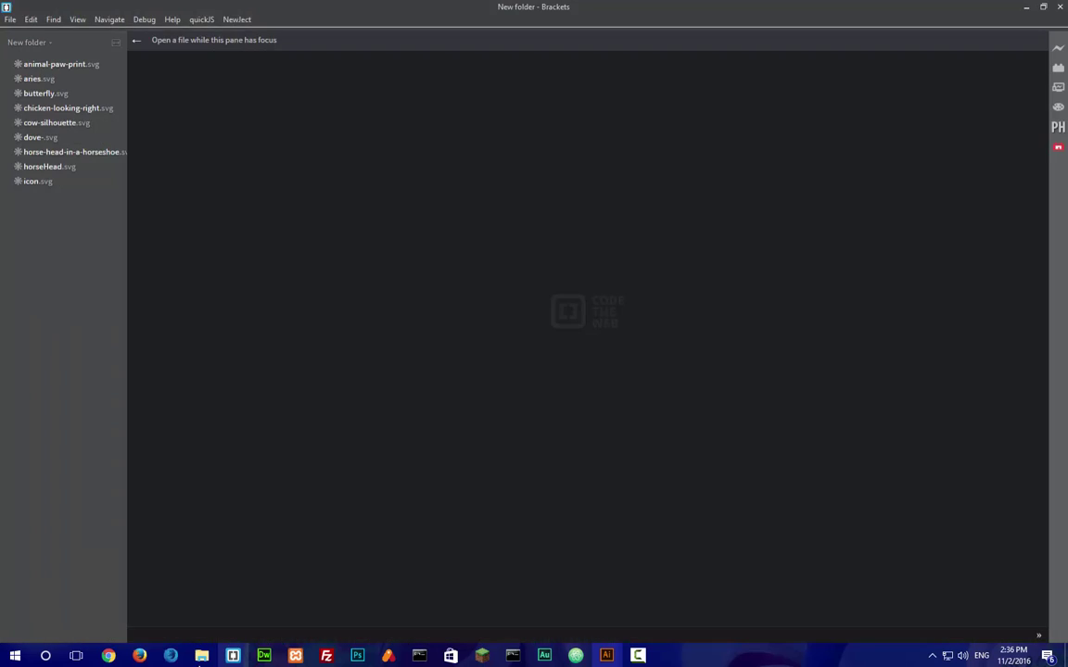
left_click(203, 655)
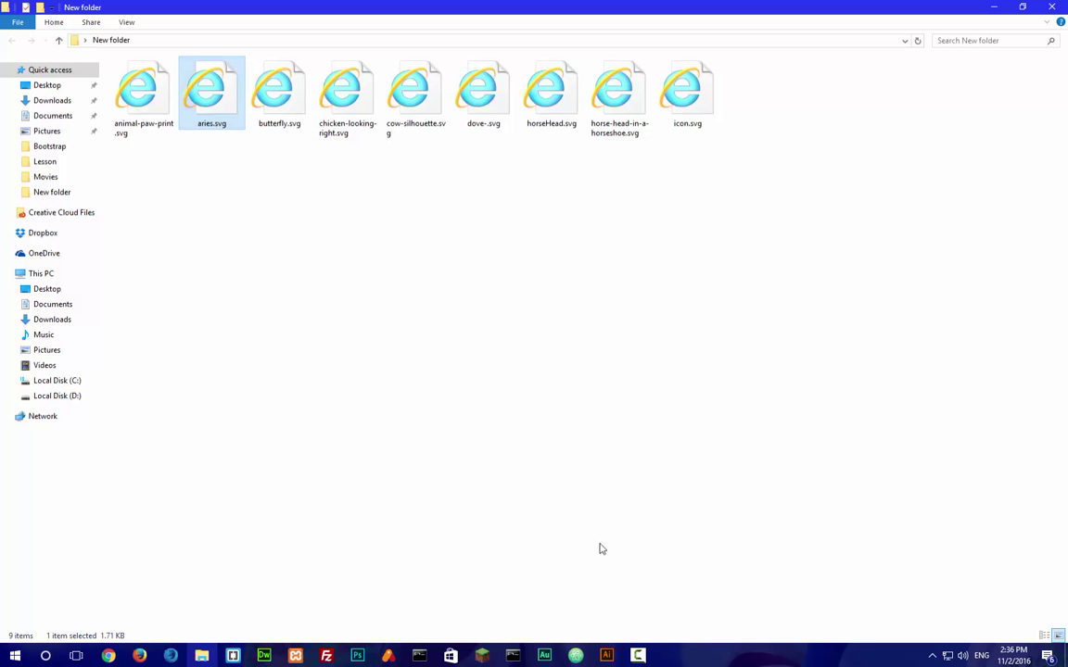
Step: Back in Illustrator, select the artwork in animal-paw-print.svg, aries.svg and Bird.svg in turn to check each one's dimensions and artboard fit
left_click(631, 654)
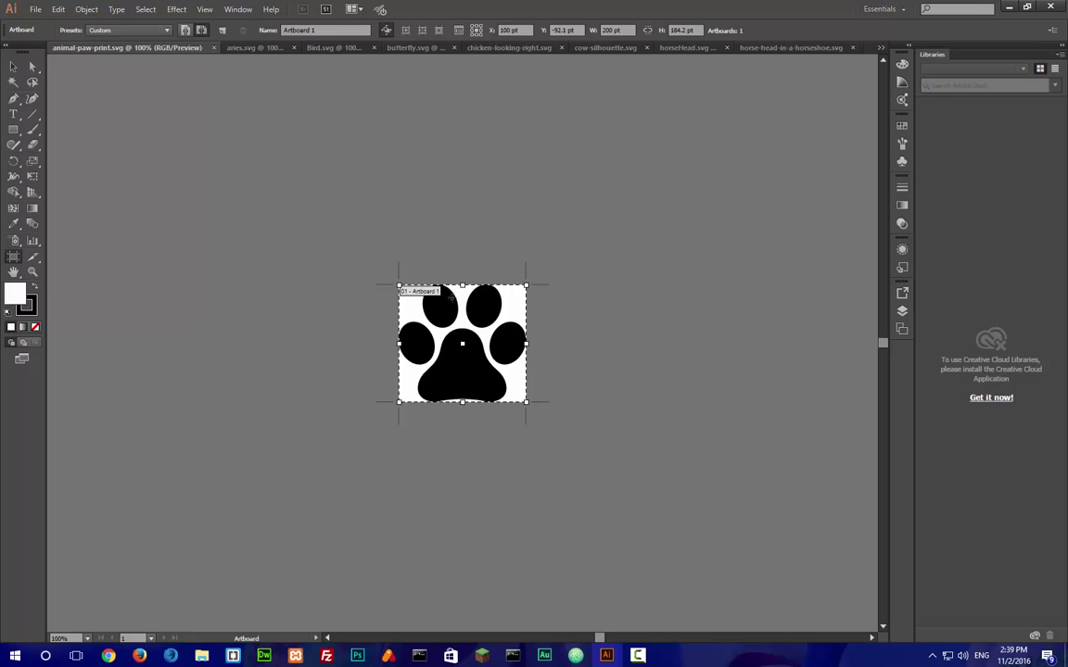
key("v")
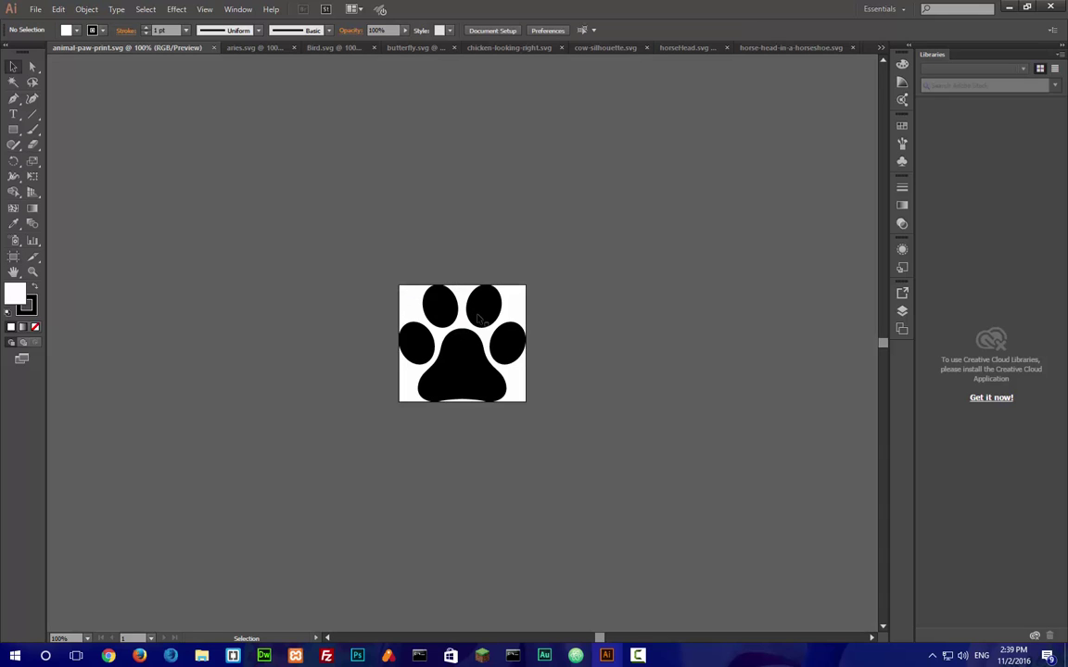
key("ctrl+a")
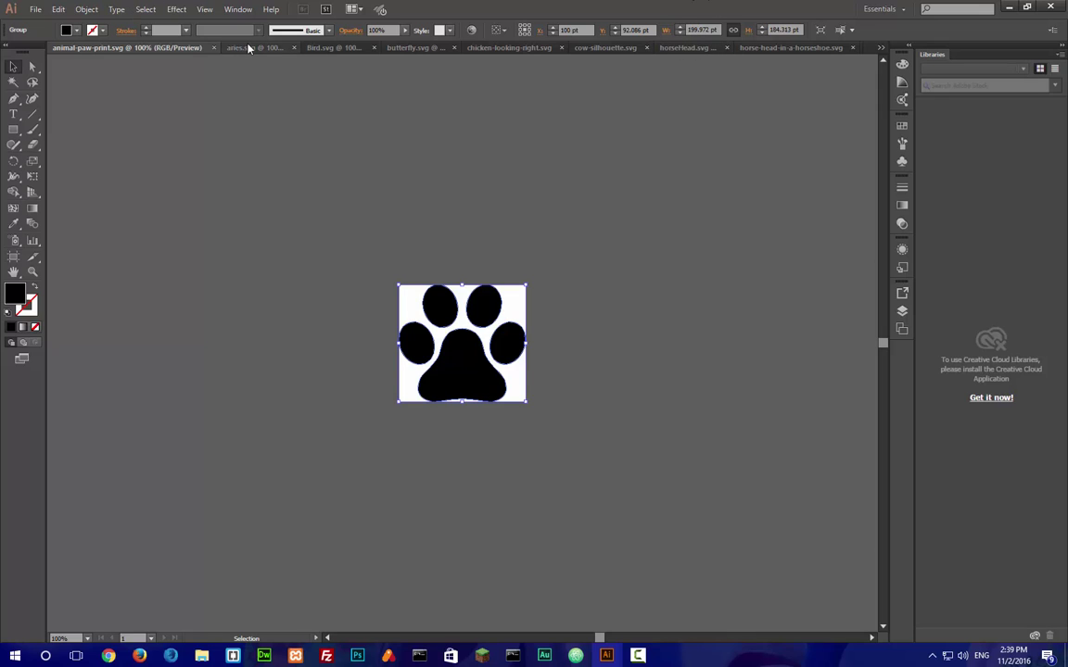
key("ctrl+Tab")
key("ctrl+shift+a")
key("ctrl+a")
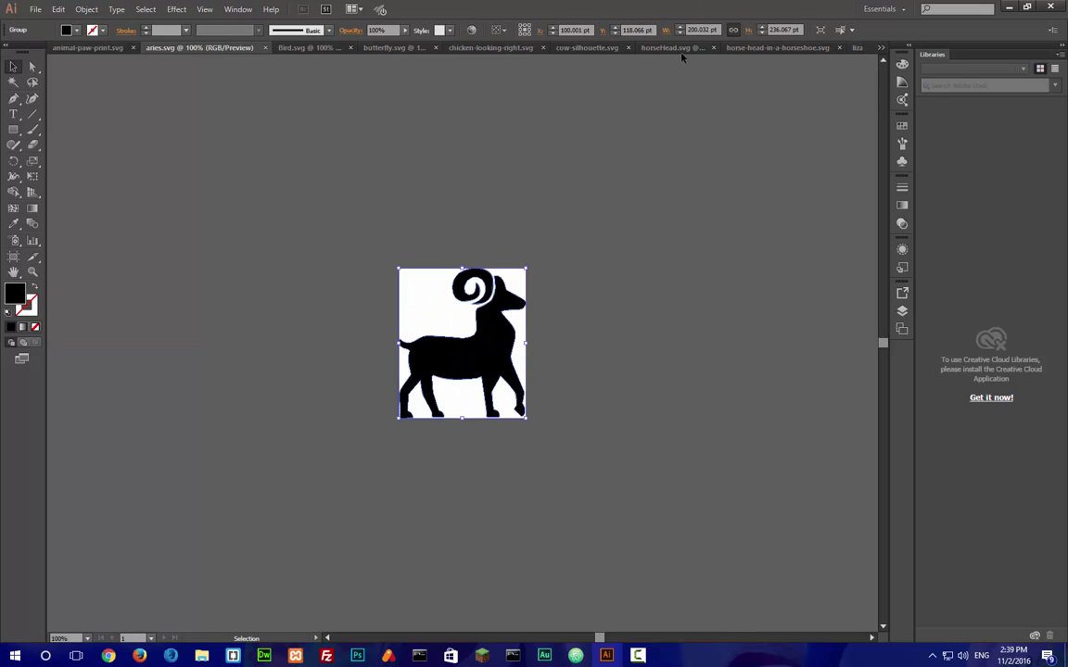
left_click(288, 47)
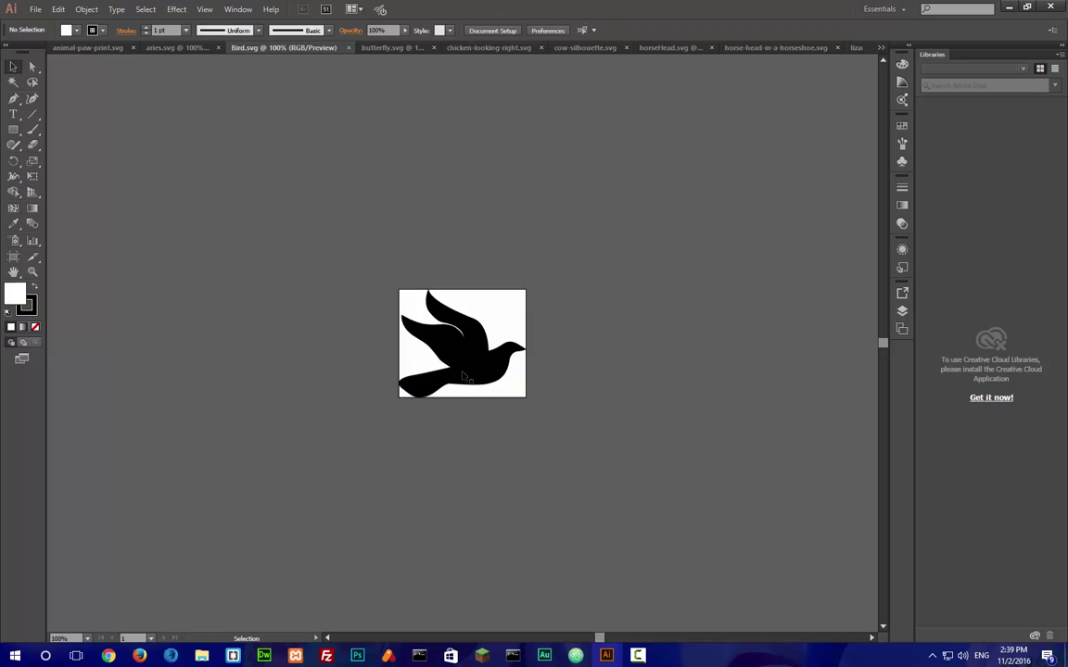
key("ctrl+a")
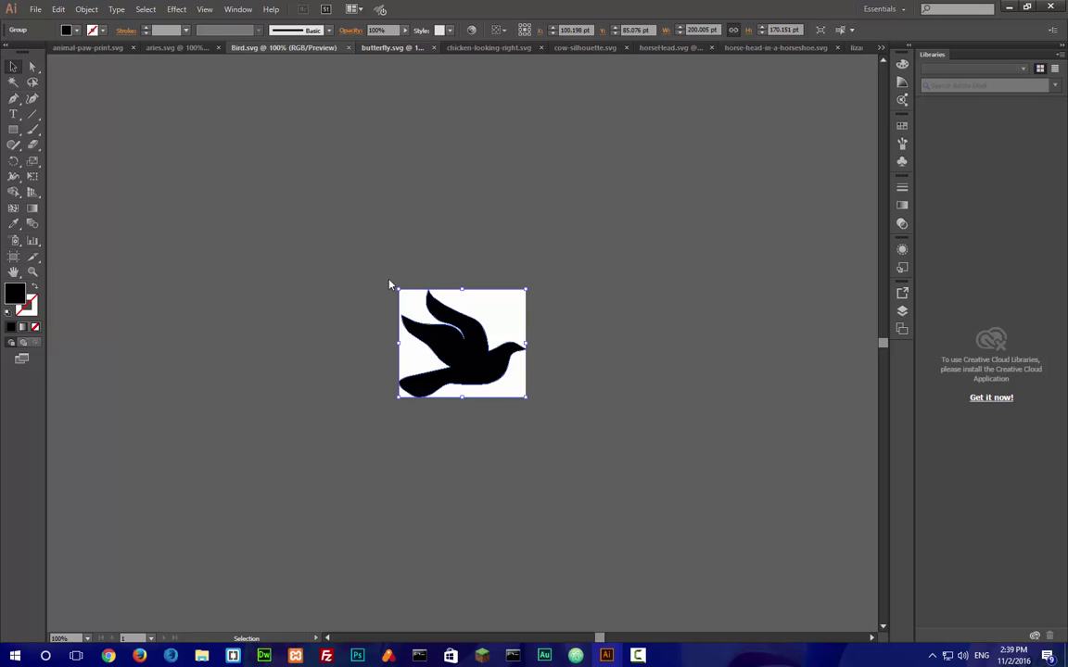
Step: Go to butterfly.svg and select all its artwork to check the artboard fit, leaving nothing selected at the end
key("ctrl+Tab")
key("ctrl+a")
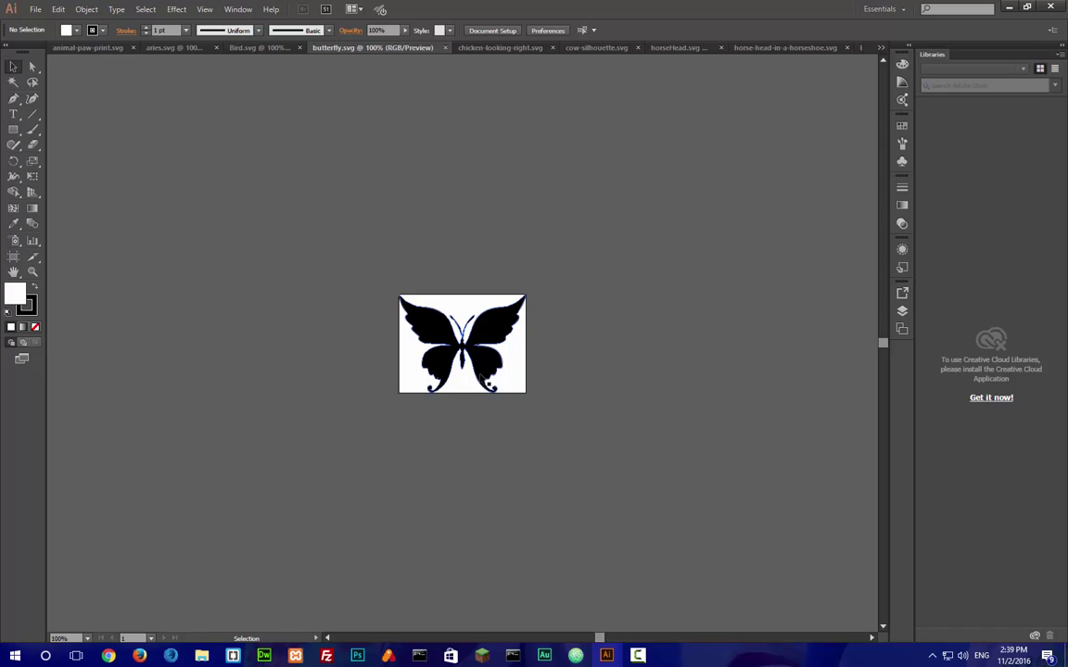
left_click(350, 461)
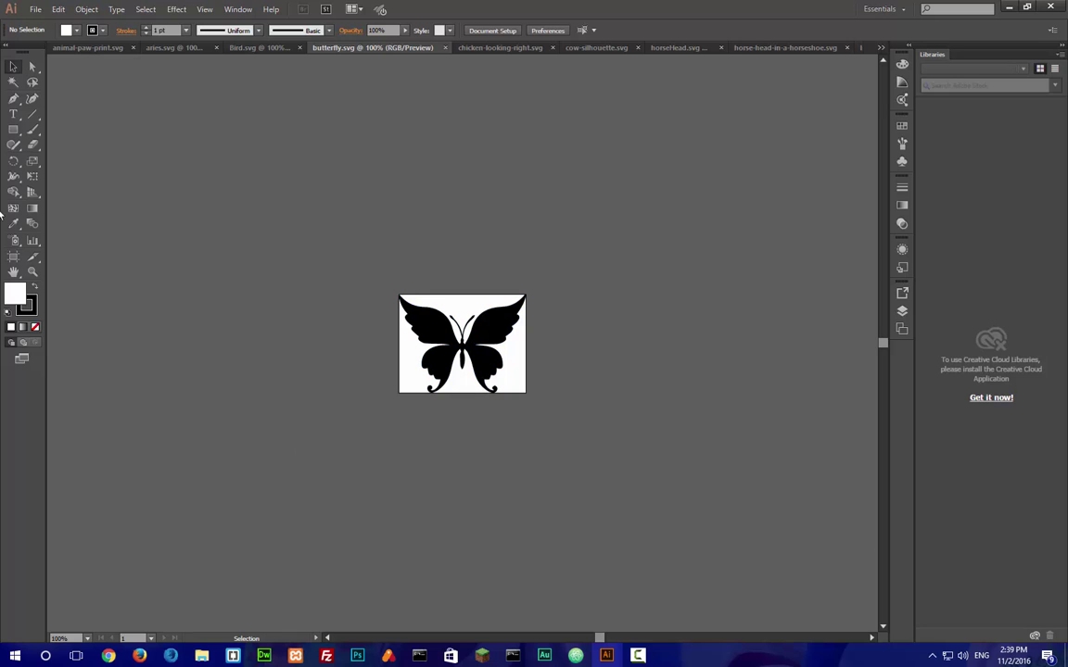
Step: Create a new one-artboard document 200 pt wide and 200 pt high
left_click(35, 9)
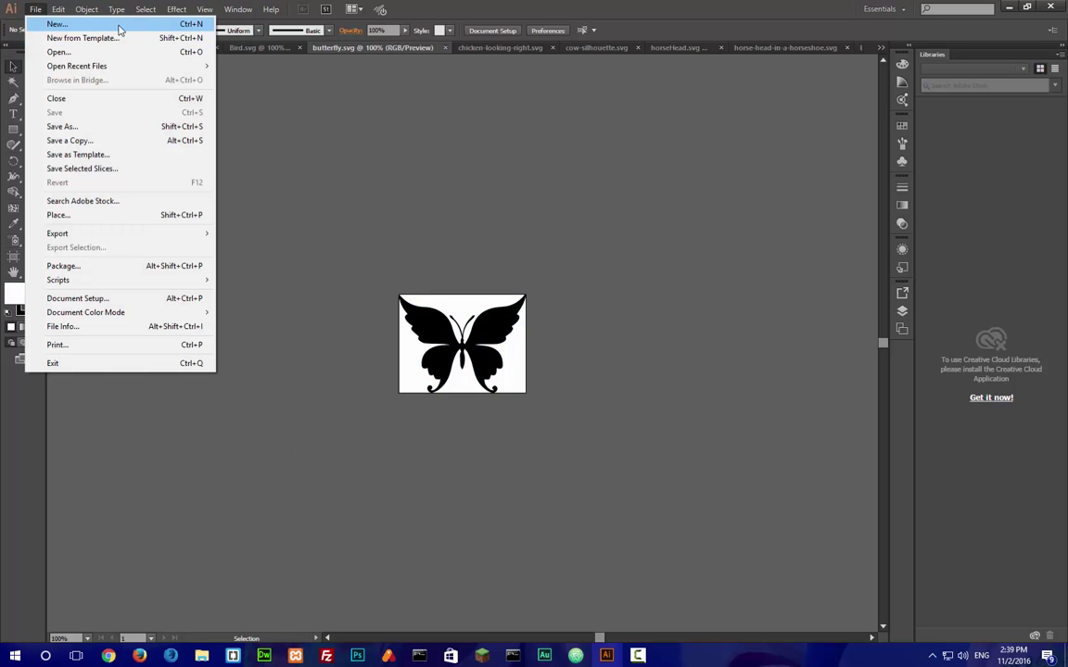
left_click(184, 58)
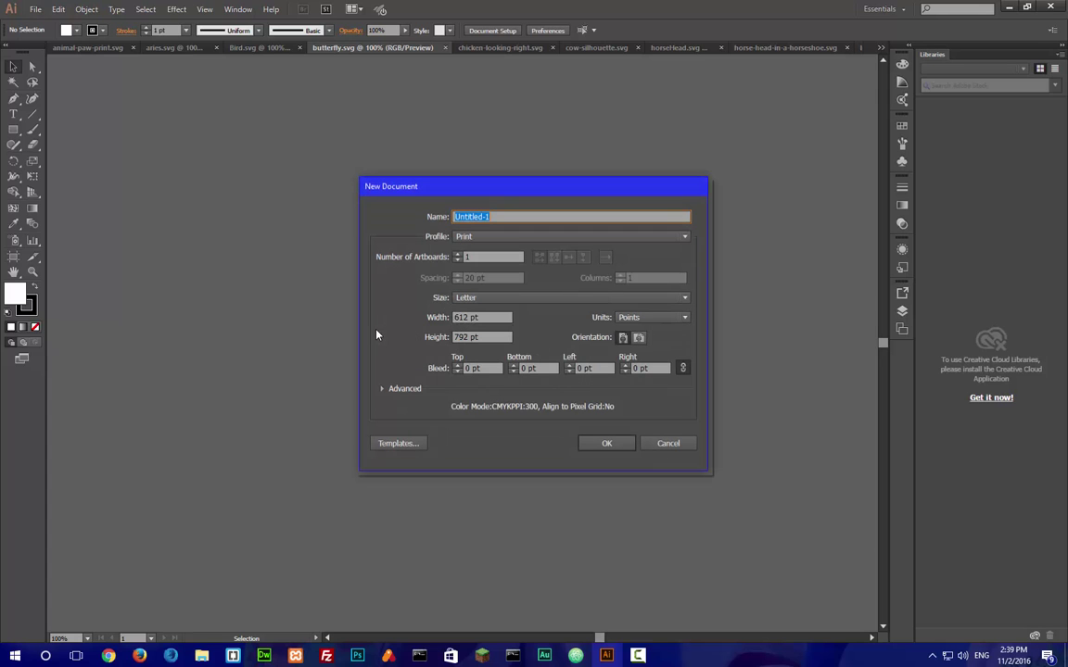
double_click(463, 317)
type("2pt")
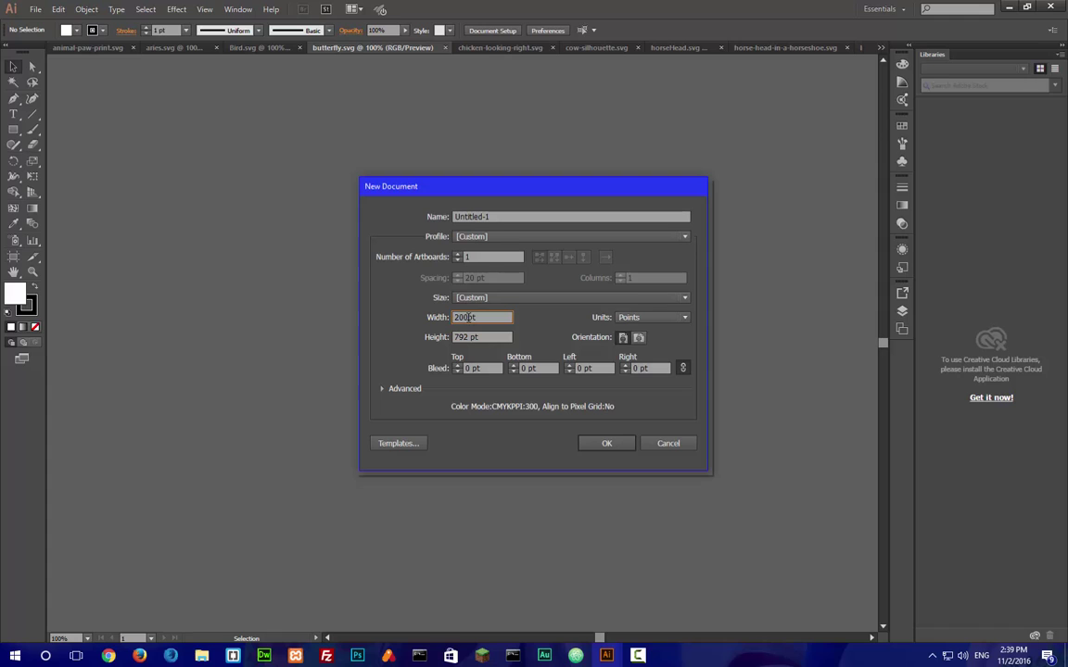
double_click(464, 337)
type("200pt")
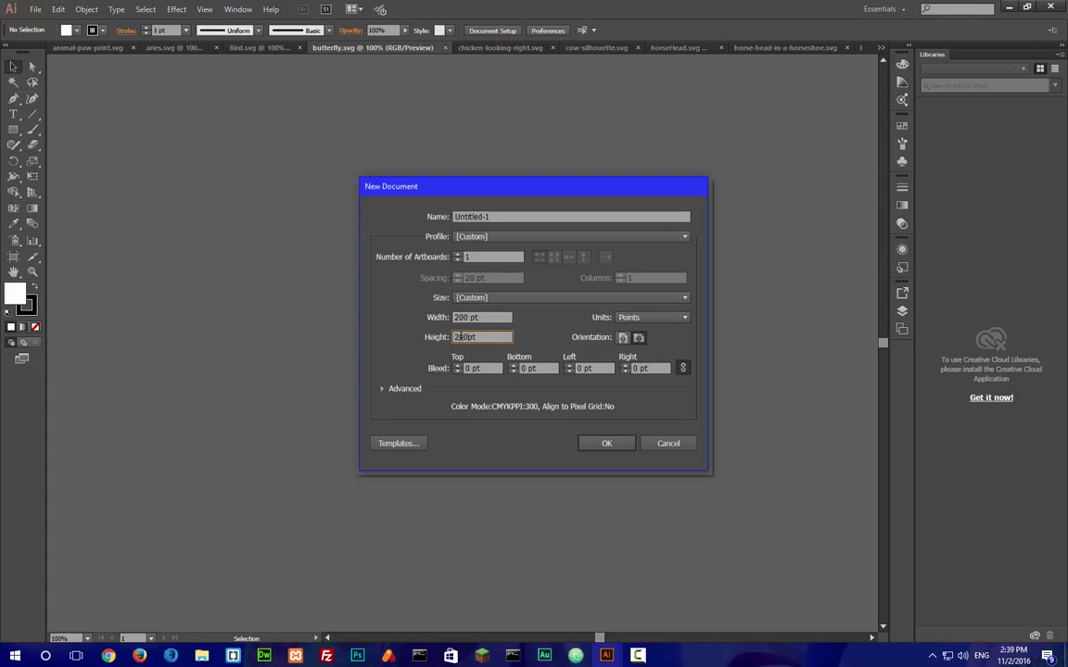
left_click(589, 449)
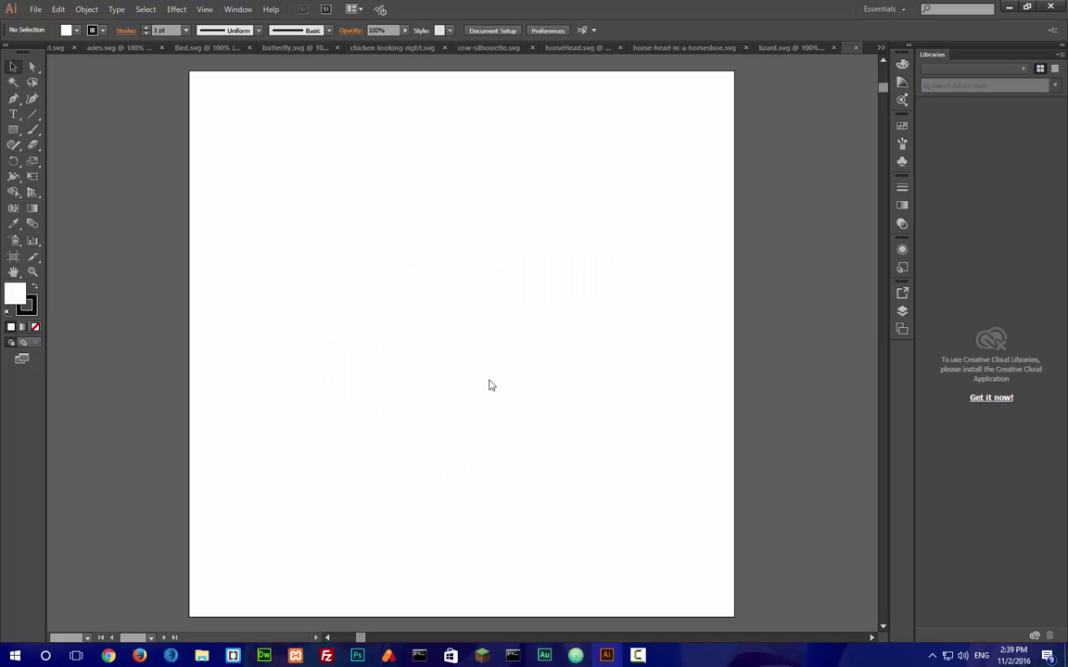
Step: Draw three overlapping rectangles inside the artboard: upper left about 118 × 93 pt, right about 124 × 153 pt, and lower about 130 × 84 pt
left_click(8, 127)
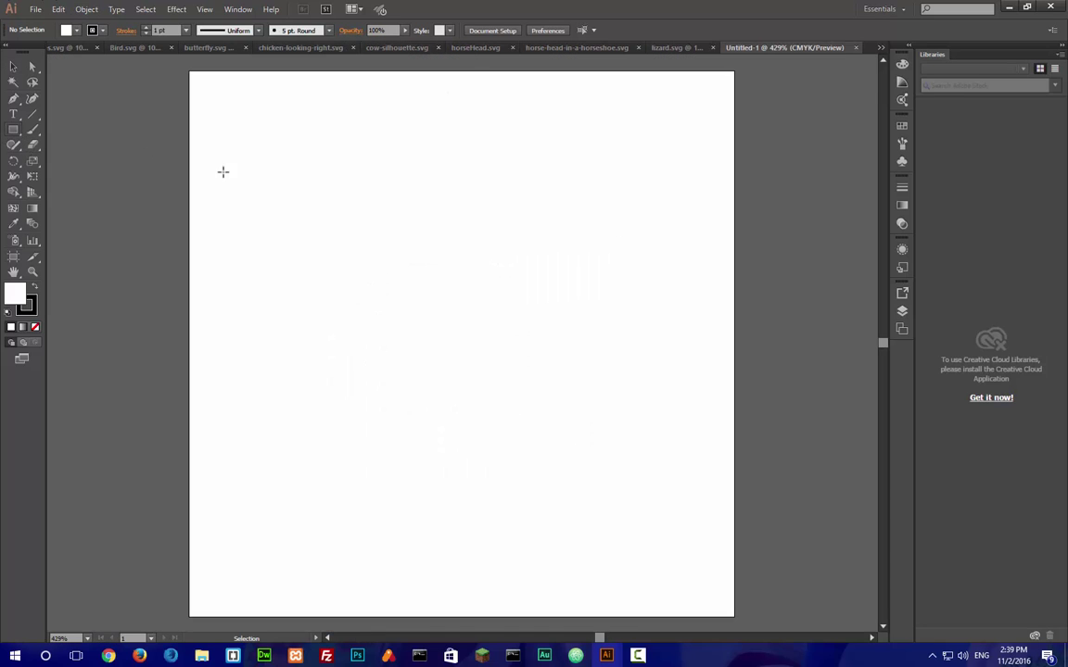
left_click_drag(198, 77, 528, 325)
left_click_drag(724, 90, 387, 513)
left_click_drag(234, 382, 587, 617)
key("v")
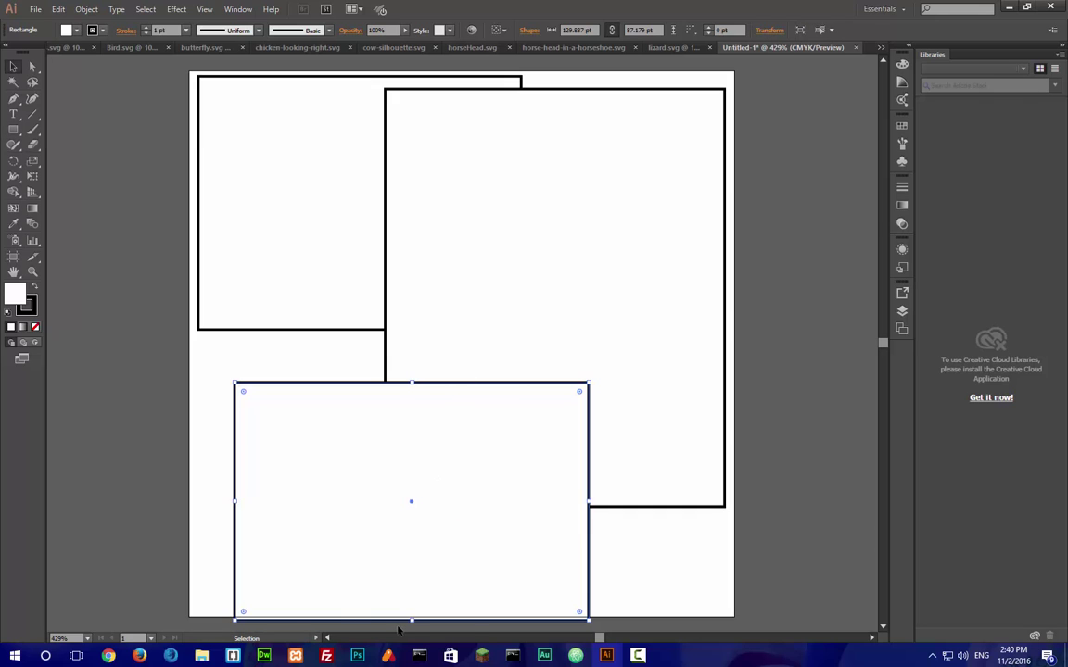
left_click_drag(412, 622, 413, 613)
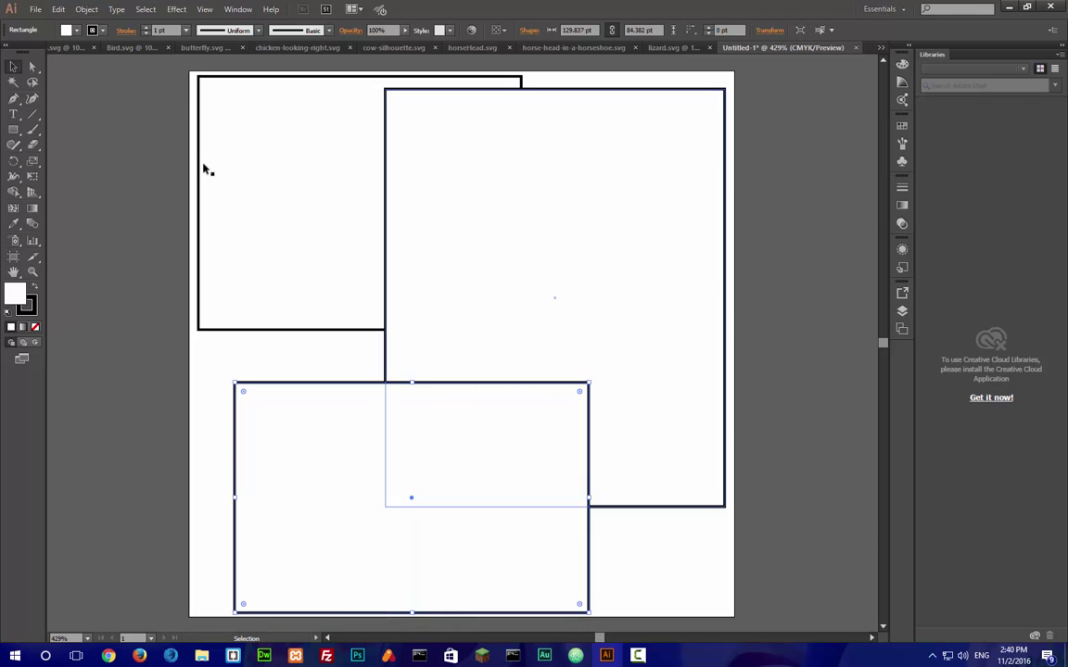
Step: Fill the lower rectangle with a light grayish brown and remove its stroke
left_click(76, 31)
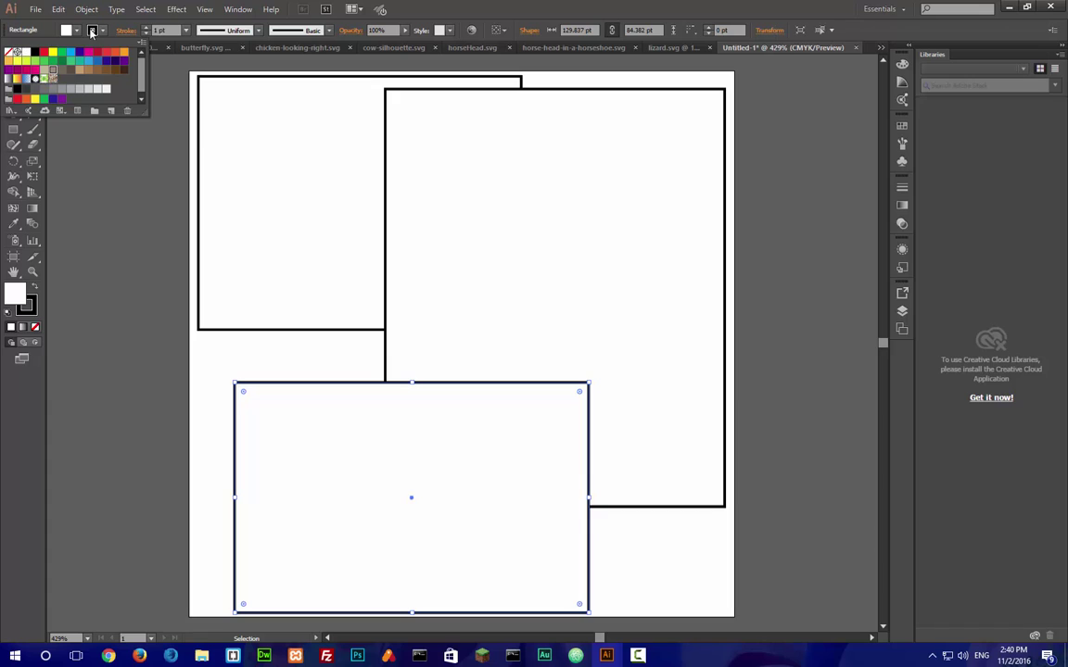
left_click(48, 67)
left_click(91, 30)
left_click(13, 51)
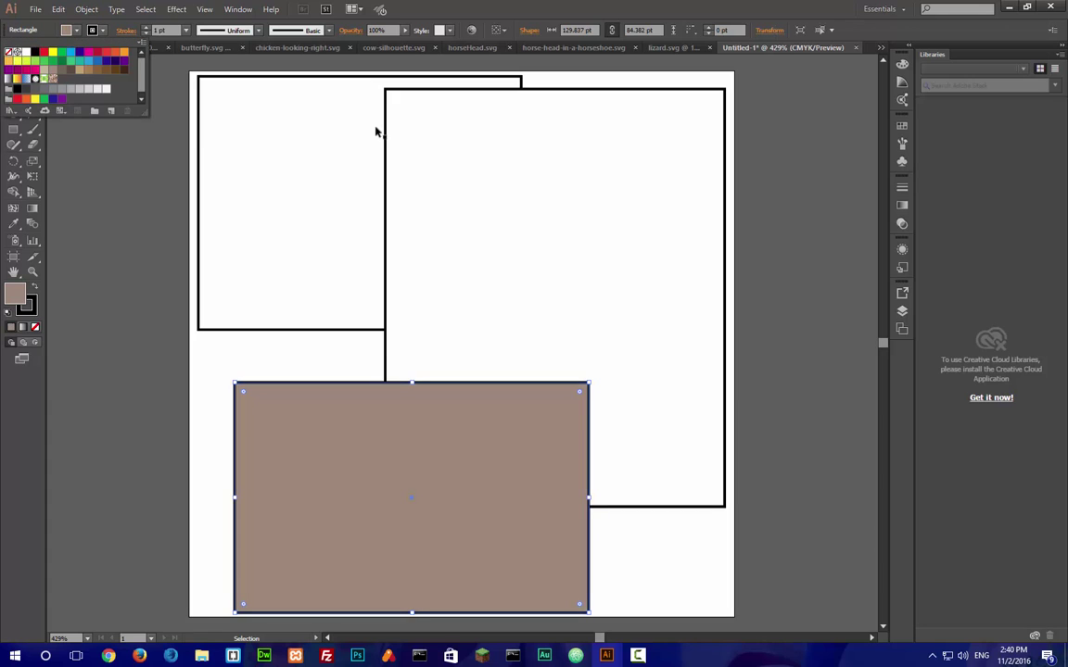
Step: Fill the tall right rectangle with bright green and remove its stroke
left_click(669, 208)
left_click(75, 30)
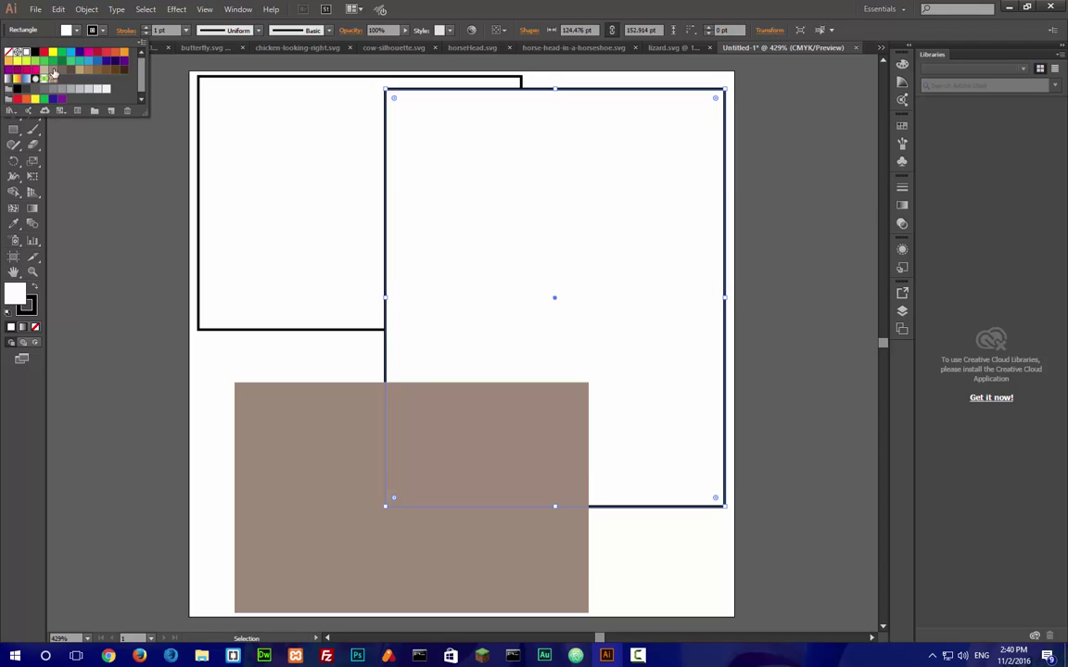
left_click(44, 62)
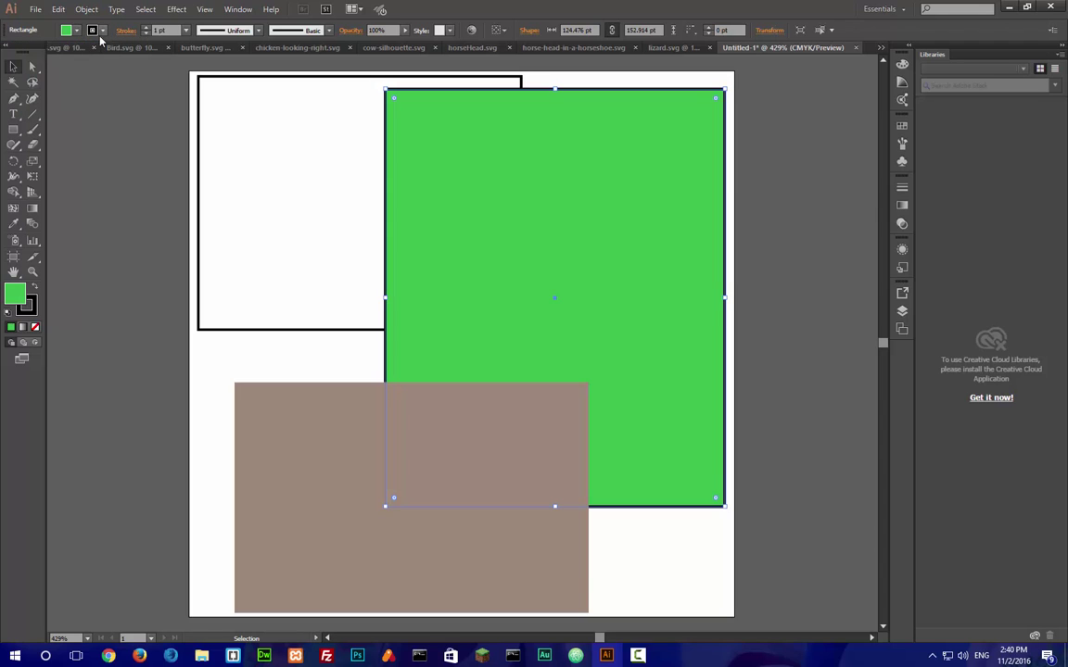
left_click(100, 37)
left_click(11, 51)
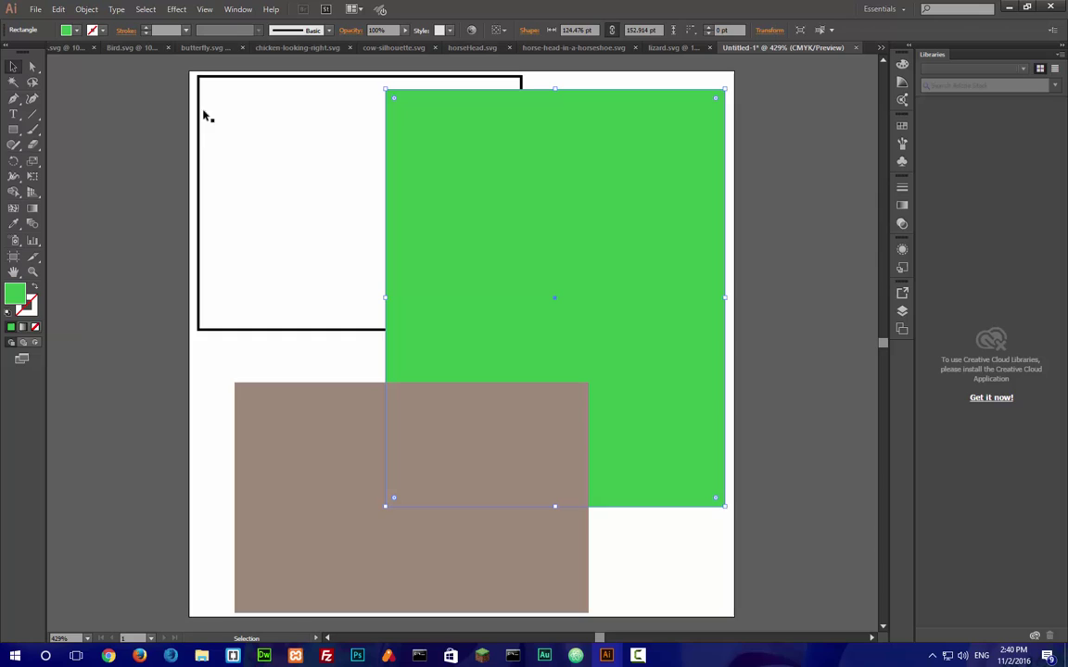
Step: Fill the upper-left rectangle with dark green and remove its stroke
left_click(269, 131)
left_click(77, 30)
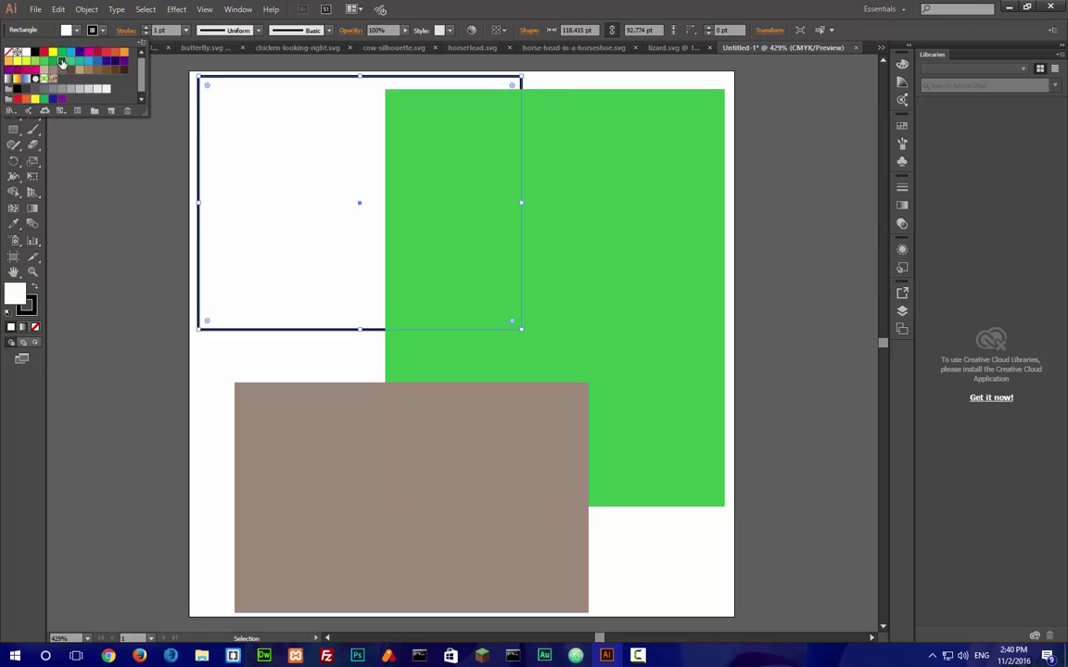
left_click(61, 61)
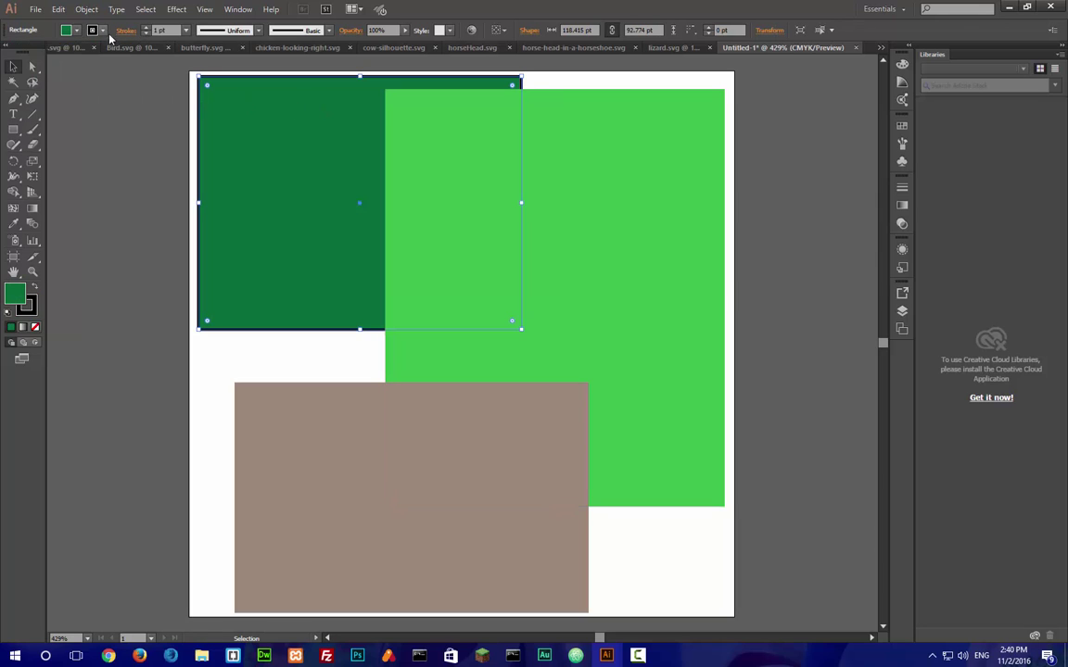
left_click(100, 31)
left_click(8, 50)
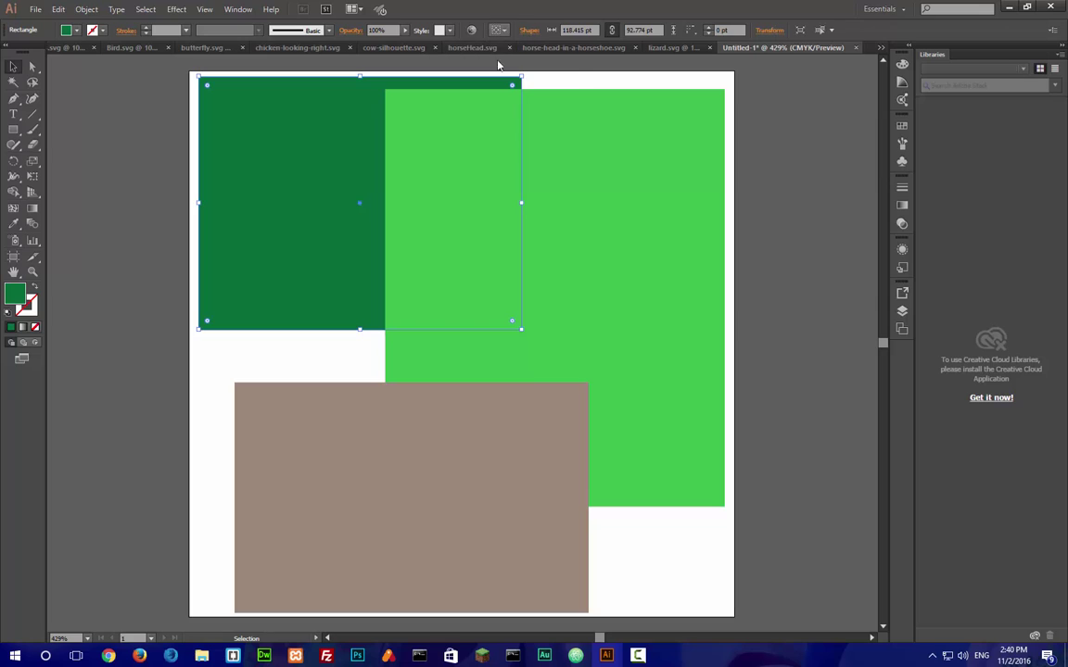
Step: Switch alignment to the artboard and align the dark green rectangle to its left and top edges
left_click(500, 30)
left_click(524, 73)
left_click(522, 31)
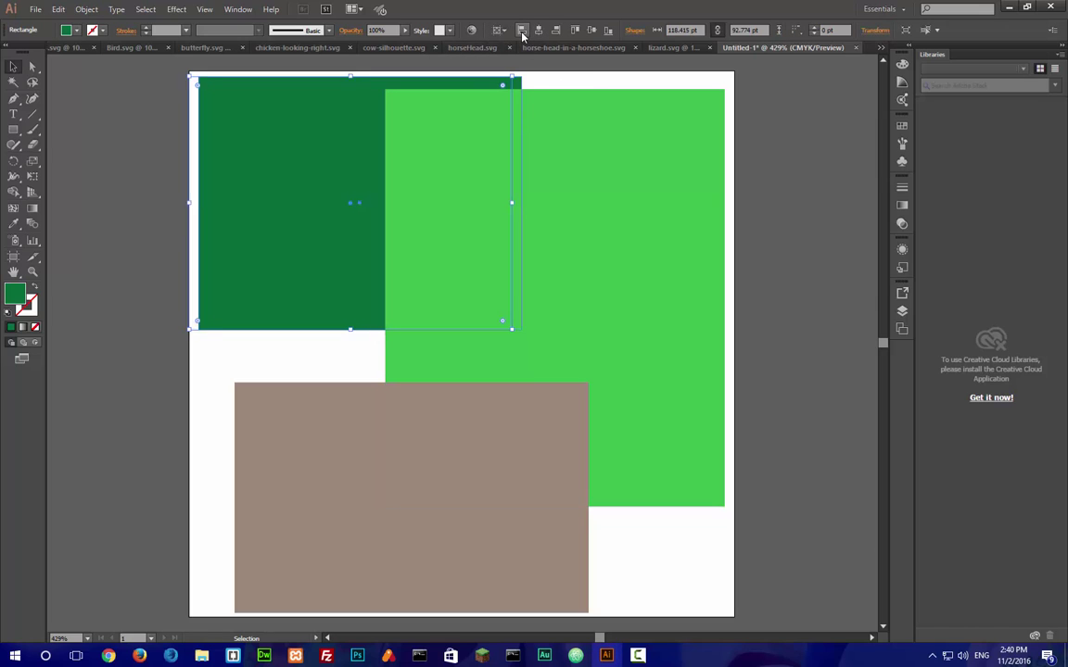
left_click(573, 30)
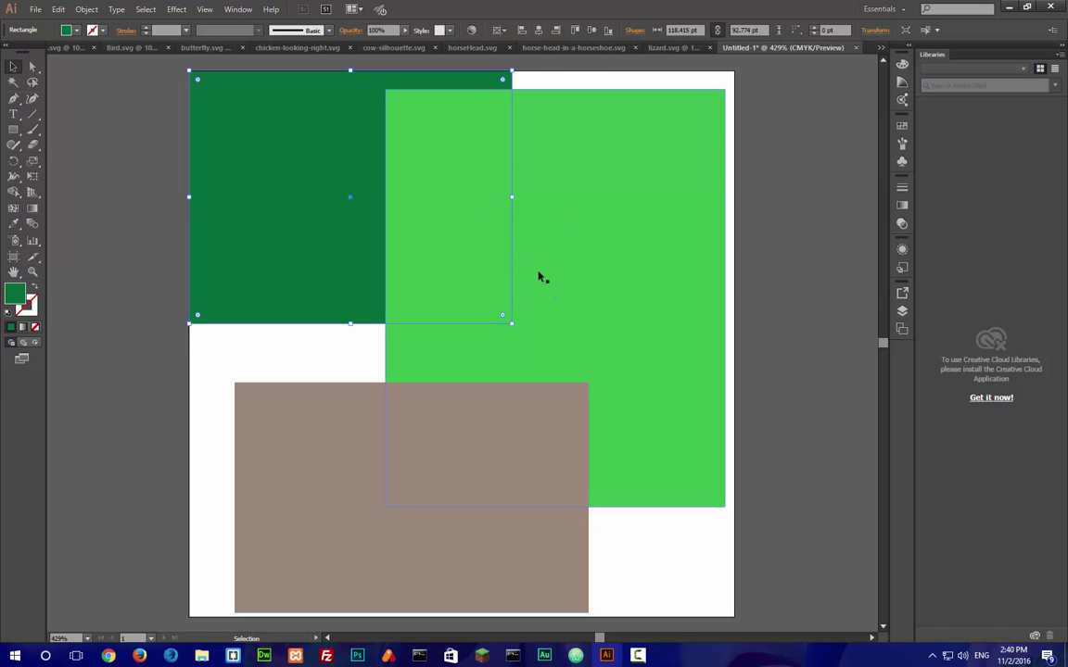
Step: Unlink the dark green rectangle's proportions and set both its width and height to 100 pt
left_click(673, 29)
type("1pt")
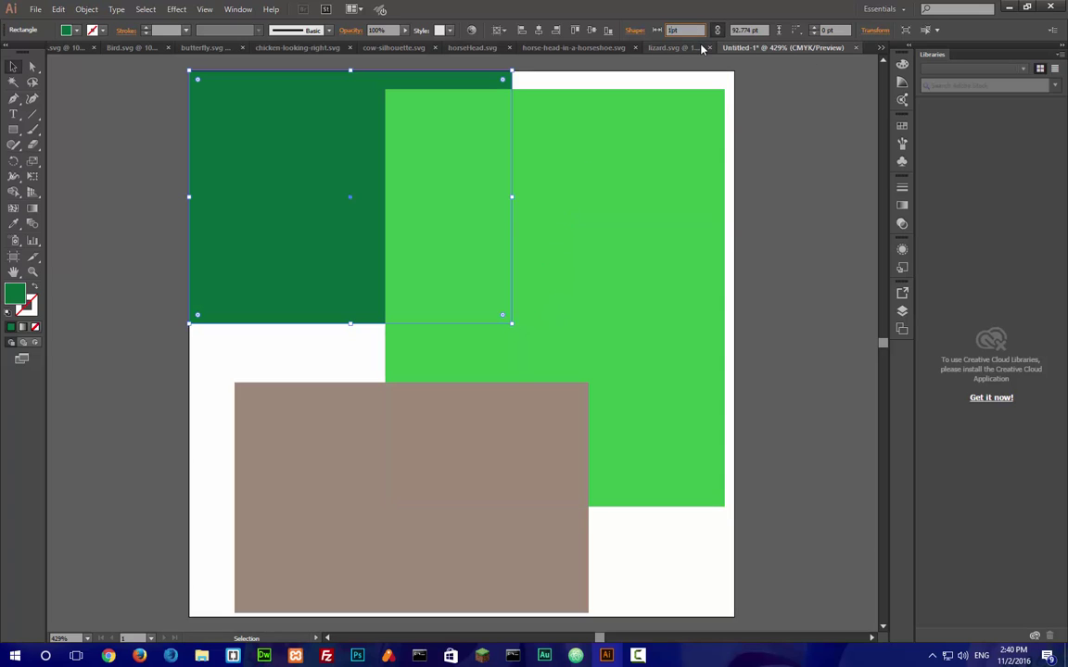
type("00")
key("Return")
key("Tab")
type("100pt")
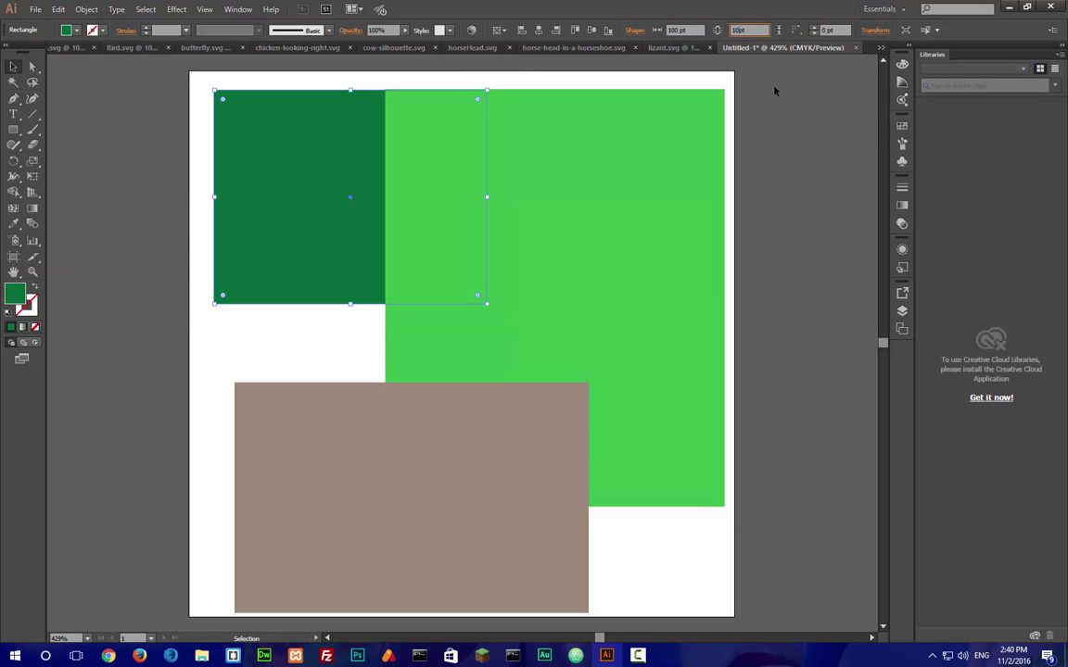
key("Return")
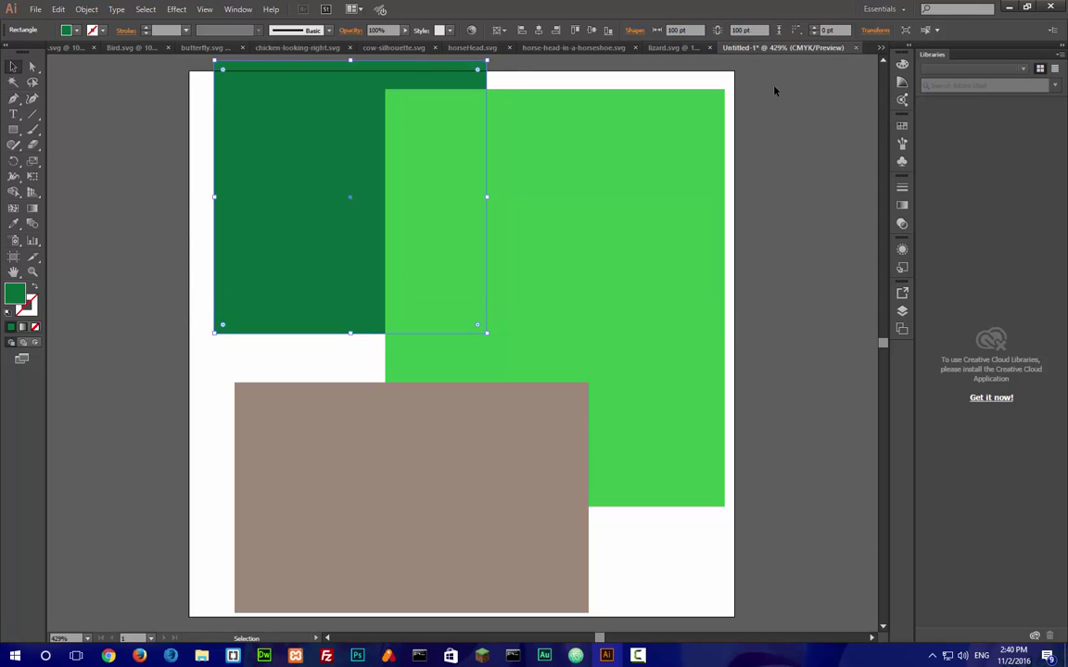
Step: Align the resized dark green square to the artboard's upper-left corner
left_click(419, 95)
left_click(346, 83)
left_click(521, 30)
left_click(582, 32)
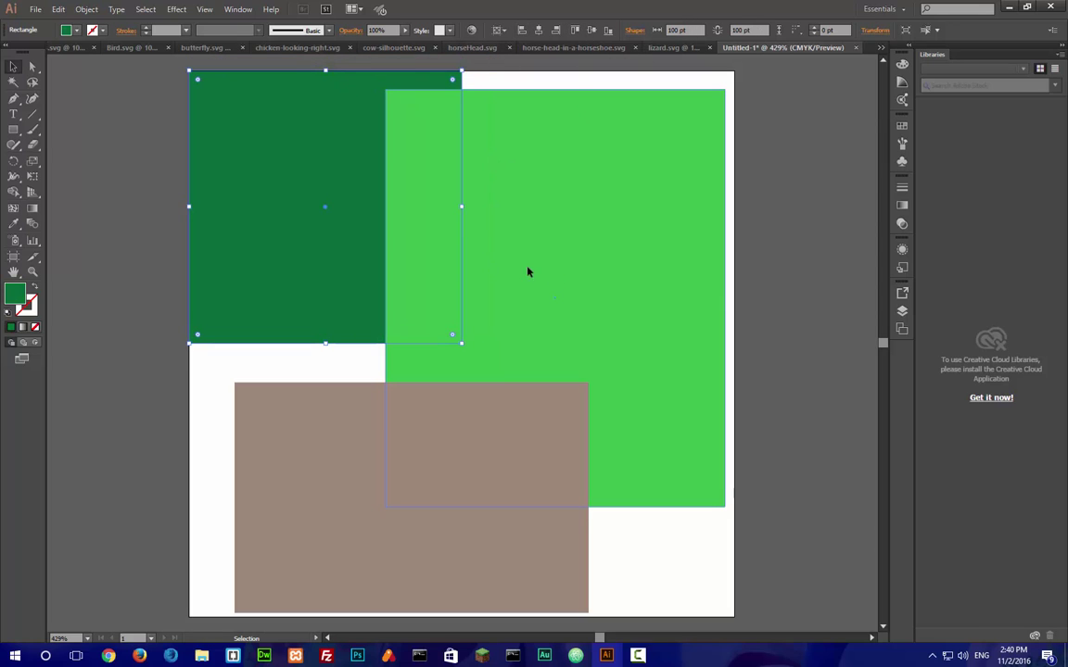
Step: Resize the bright green rectangle to 100 × 100 pt and align it to the artboard's upper-right corner
left_click(611, 172)
left_click(683, 30)
type("1pt")
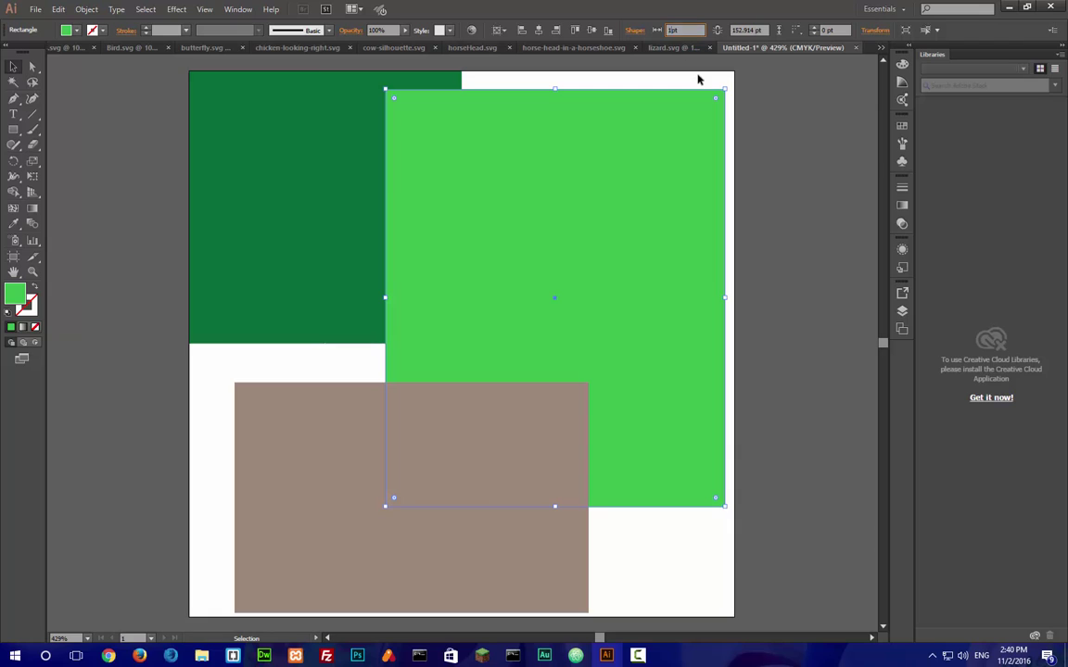
type("00")
key("Return")
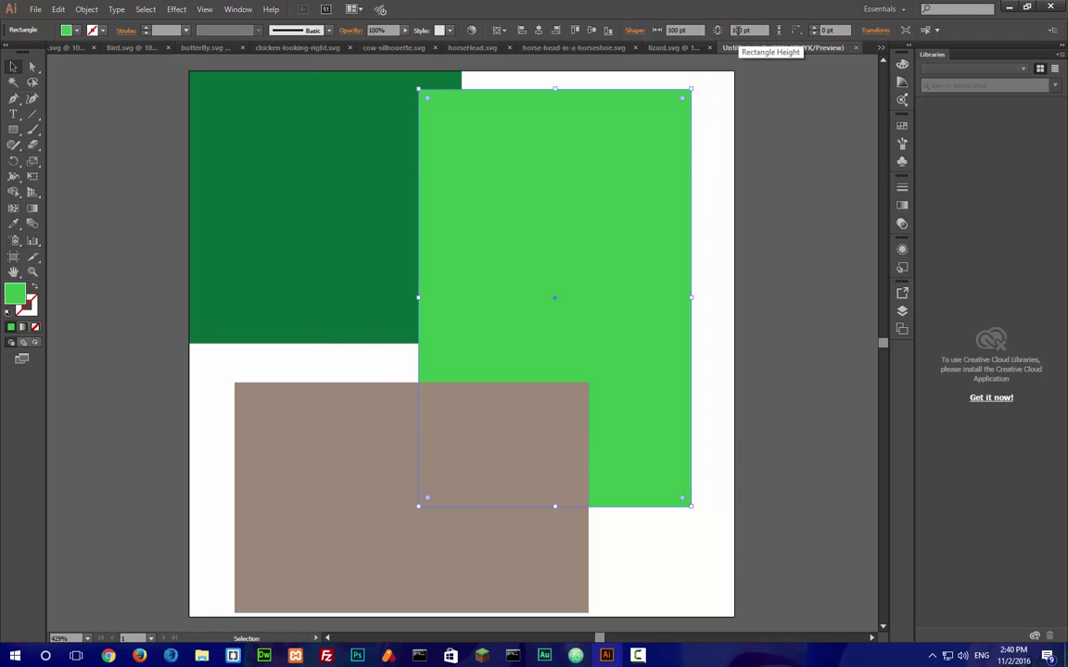
key("Return")
left_click(555, 29)
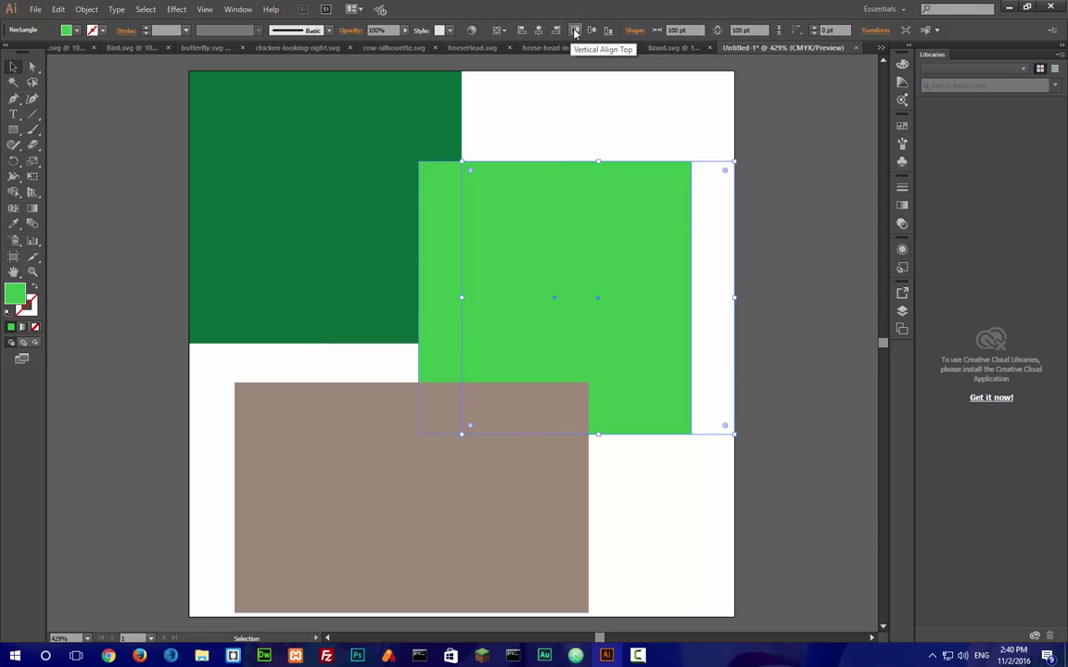
left_click(575, 31)
Step: Place a copy of the brown rectangle directly against its right edge at the same height
left_click(422, 435)
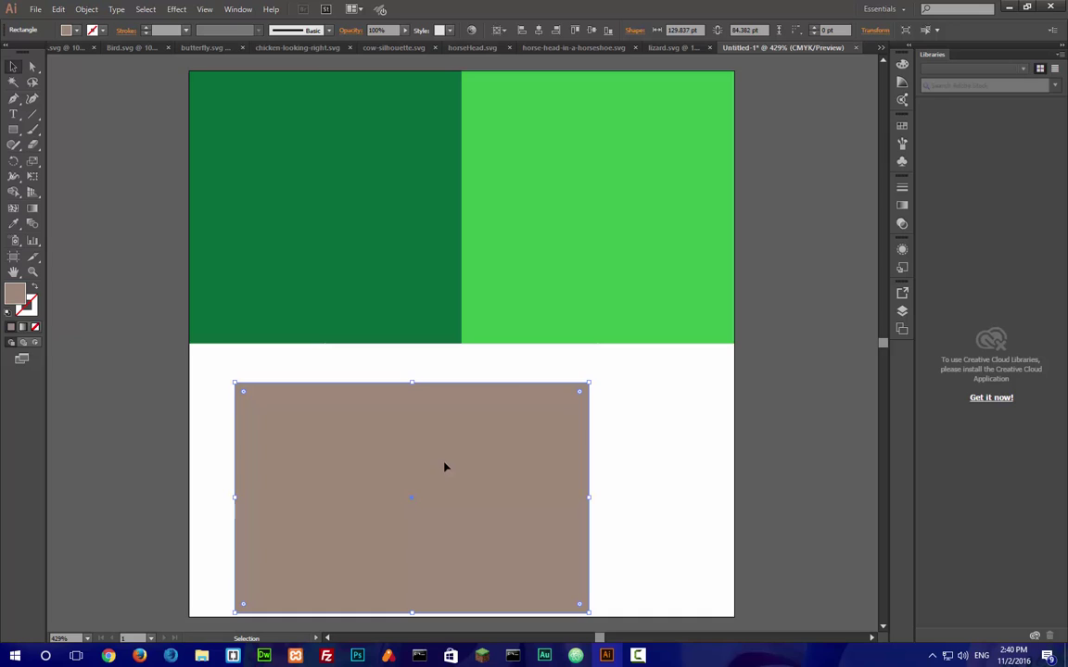
left_click_drag(426, 467, 779, 467)
Step: Resize the original brown rectangle to 100 × 100 pt and align it to the artboard's lower-left corner
left_click(428, 417)
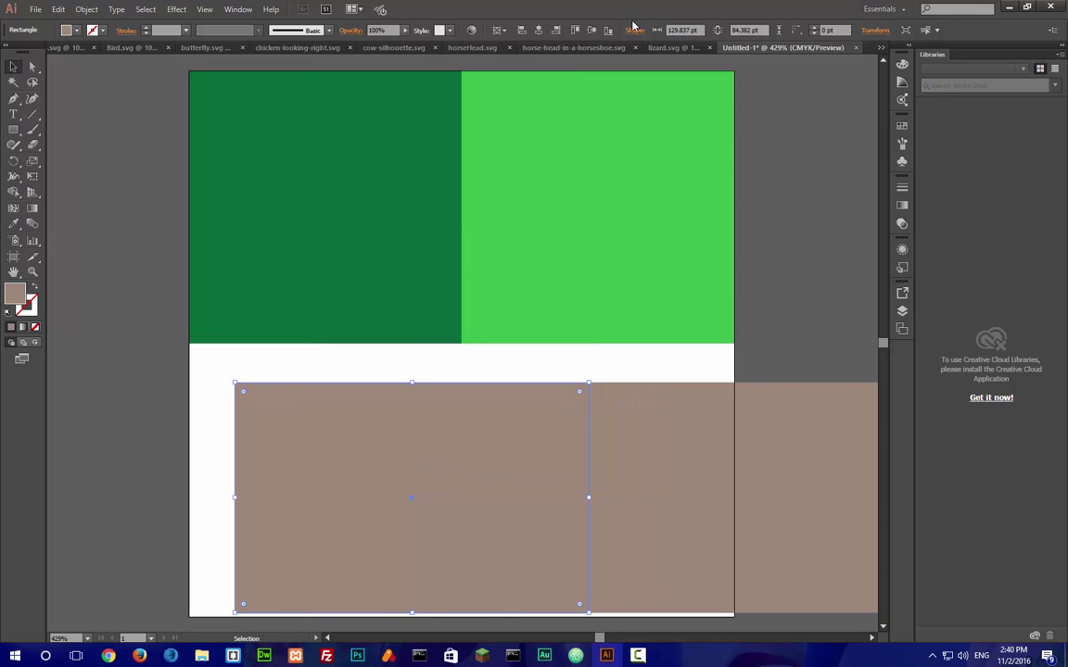
left_click(678, 31)
type("100")
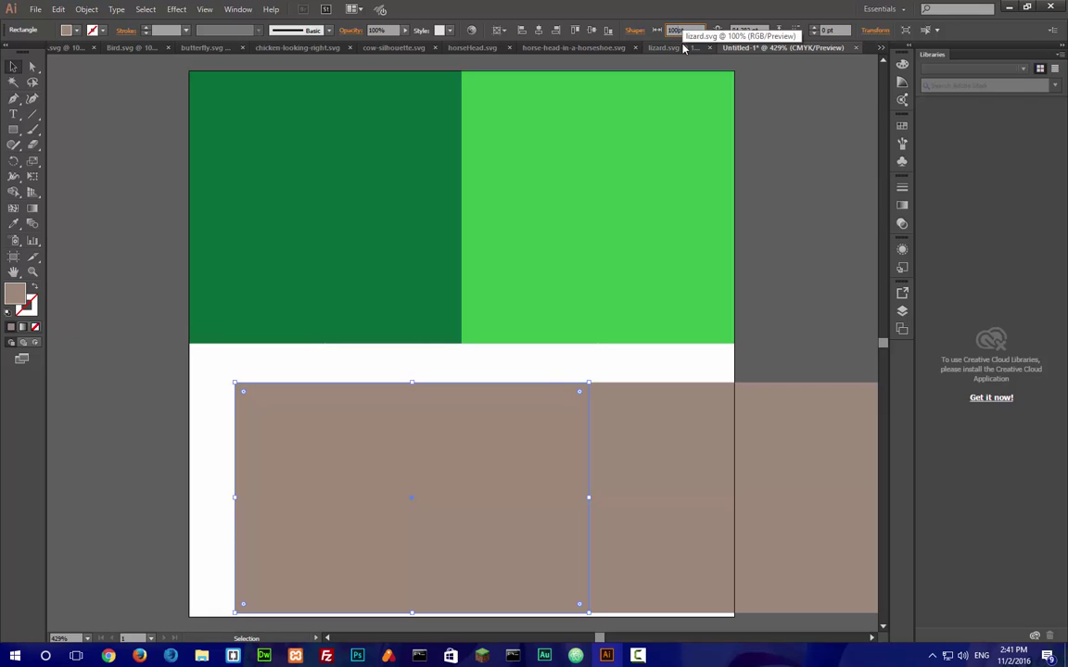
key("Return")
type("100pt")
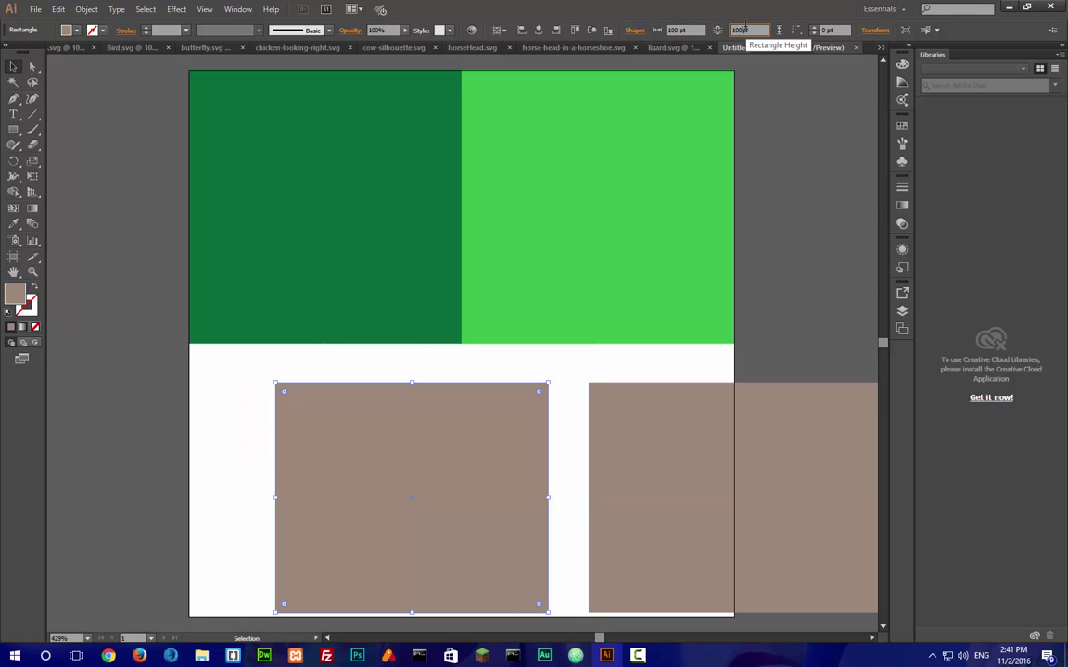
key("Return")
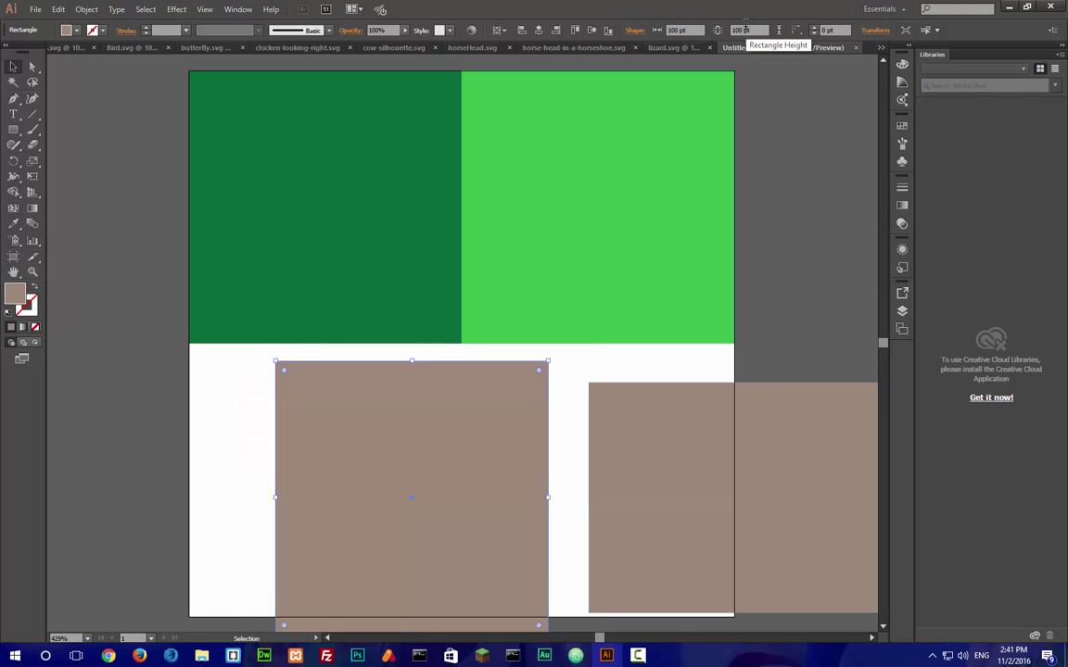
left_click(522, 30)
left_click(606, 30)
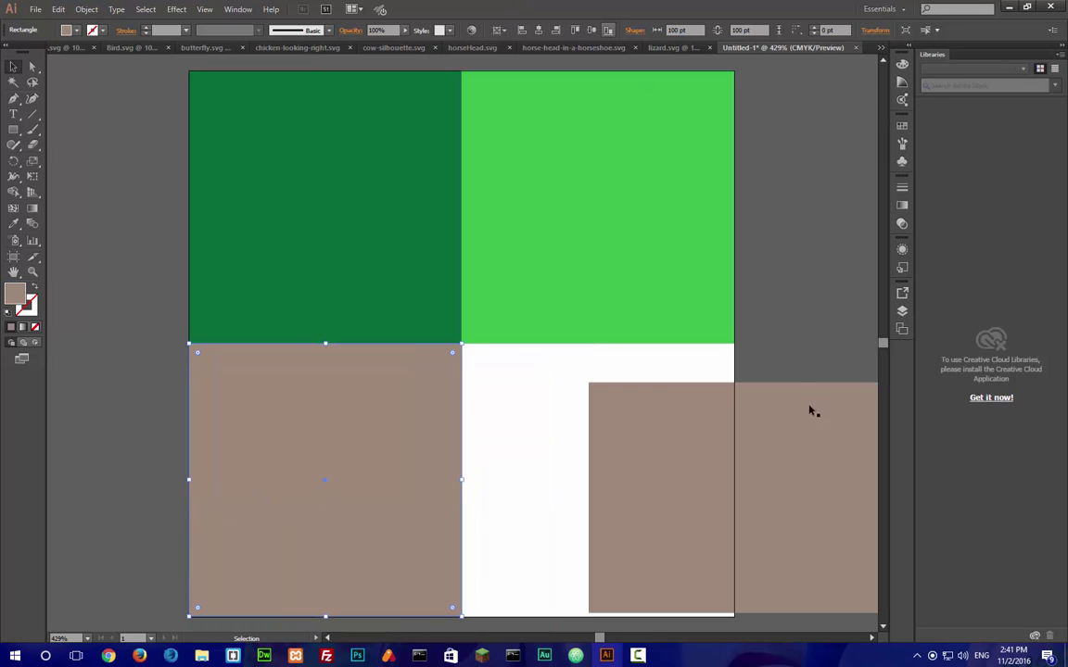
Step: Fill the copied brown rectangle, which extends past the artboard's right edge, with a darker grayish brown
left_click(738, 559)
left_click(78, 30)
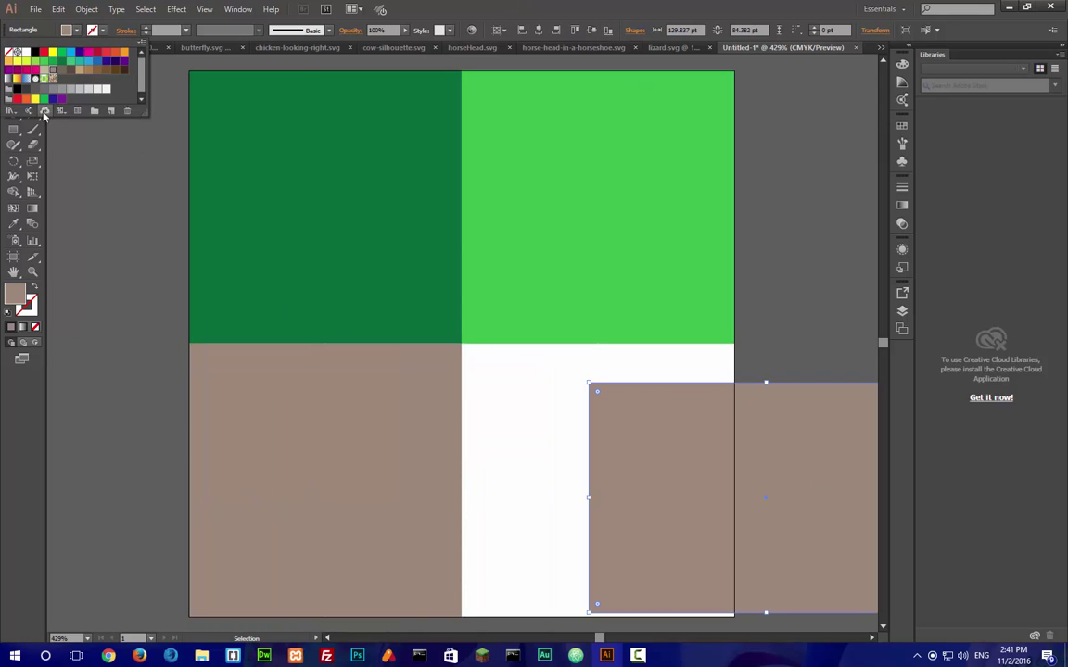
left_click(59, 71)
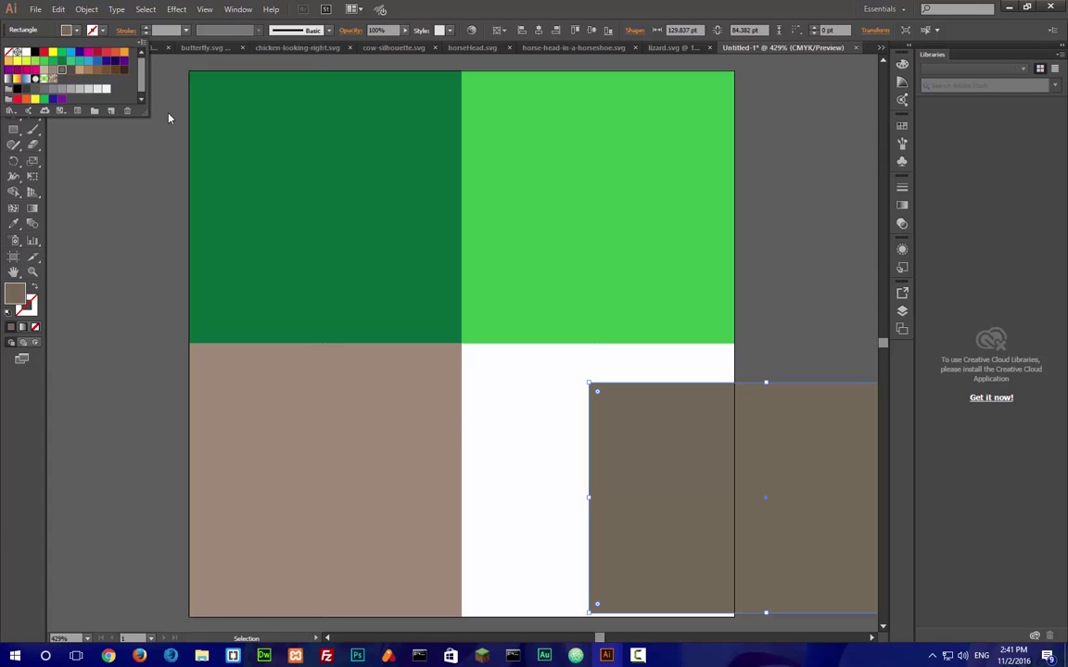
Step: Resize the grayish brown rectangle to 100 × 100 pt and align it to the artboard's lower-right corner
left_click(580, 430)
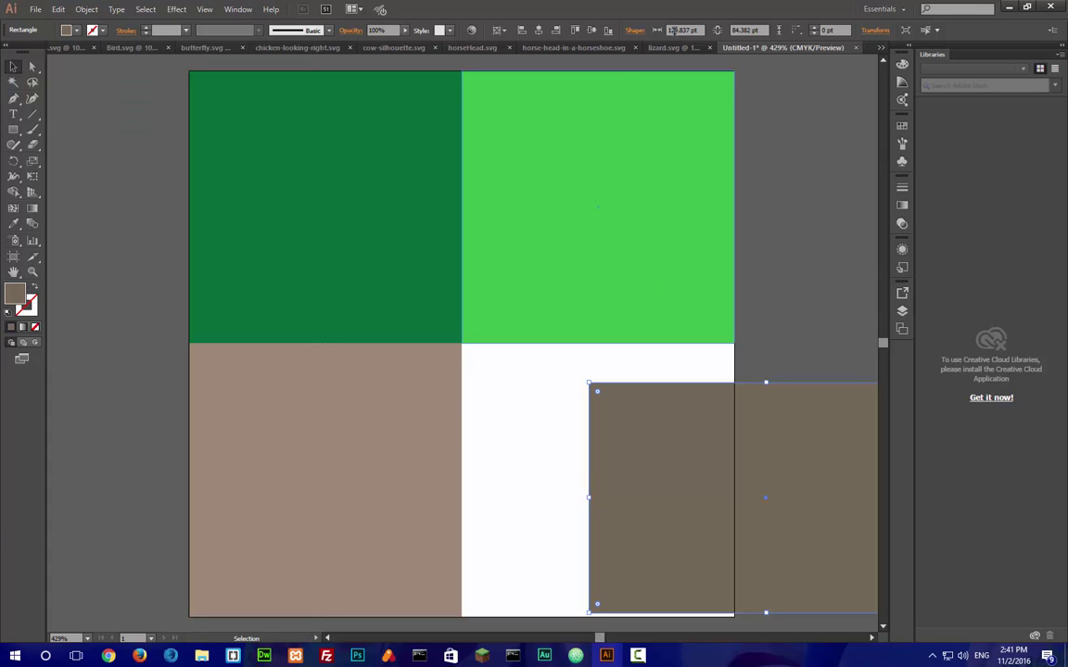
left_click(673, 31)
type("10pt")
key("Tab")
type("11")
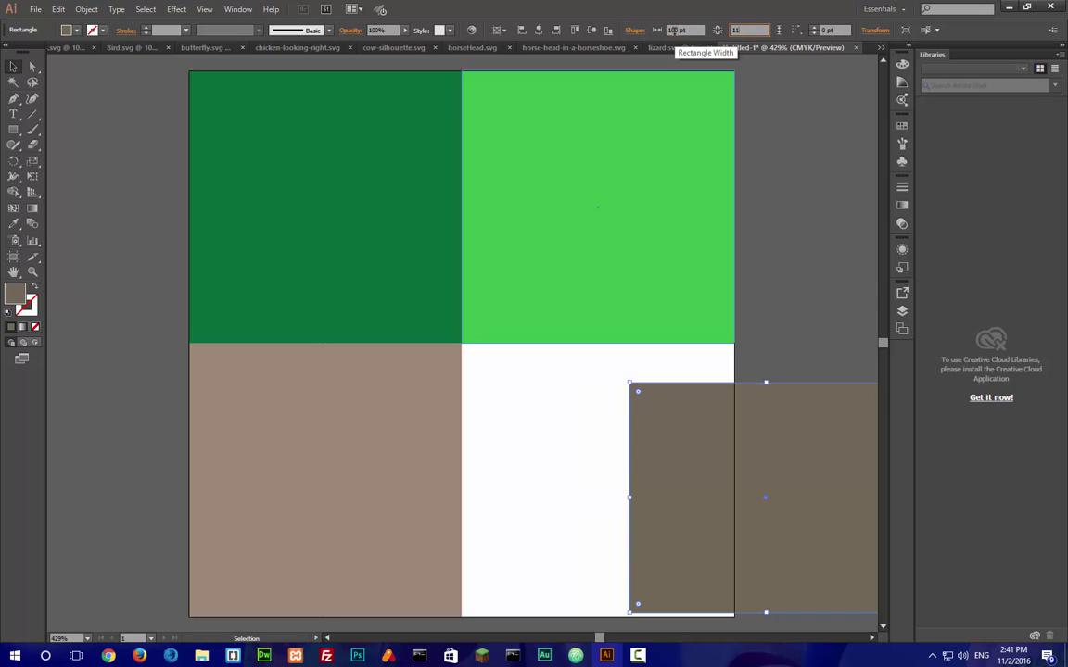
type("00")
key("Return")
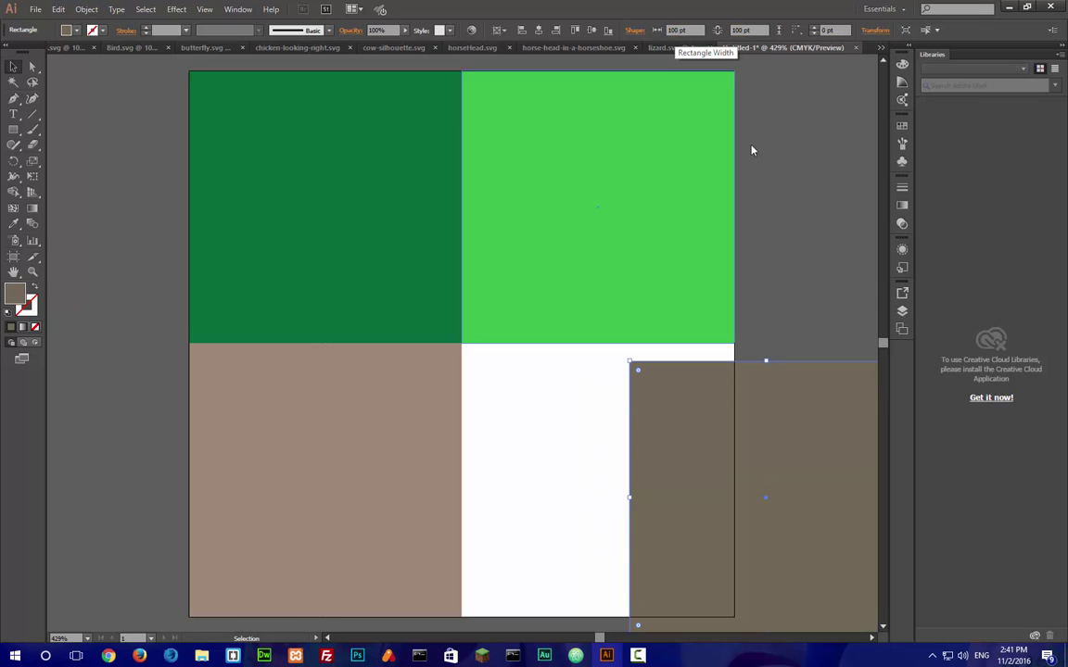
left_click(607, 32)
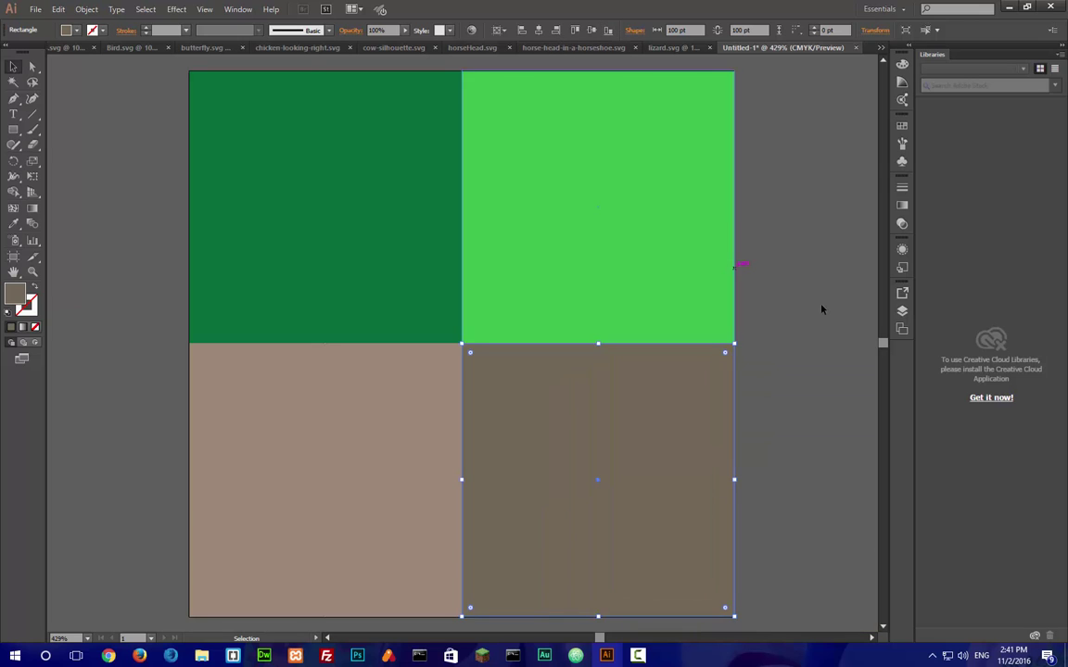
left_click(821, 309)
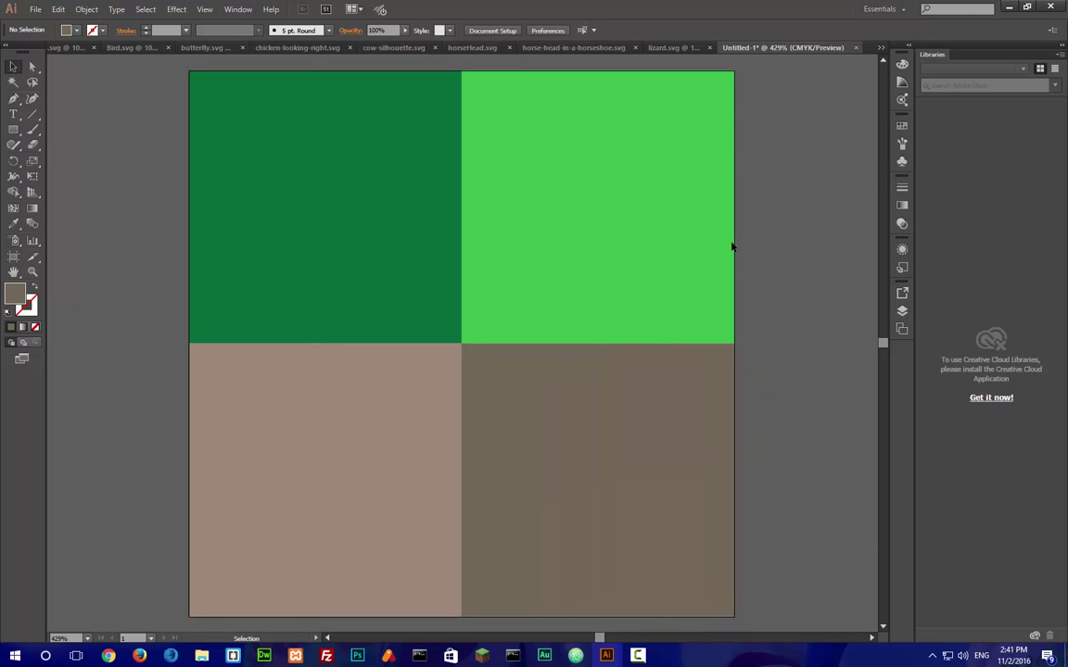
Step: Fill the dark green square and the diagonally opposite grayish brown square with black
key("ctrl+a")
left_click(102, 345)
left_click(322, 153)
left_click(74, 31)
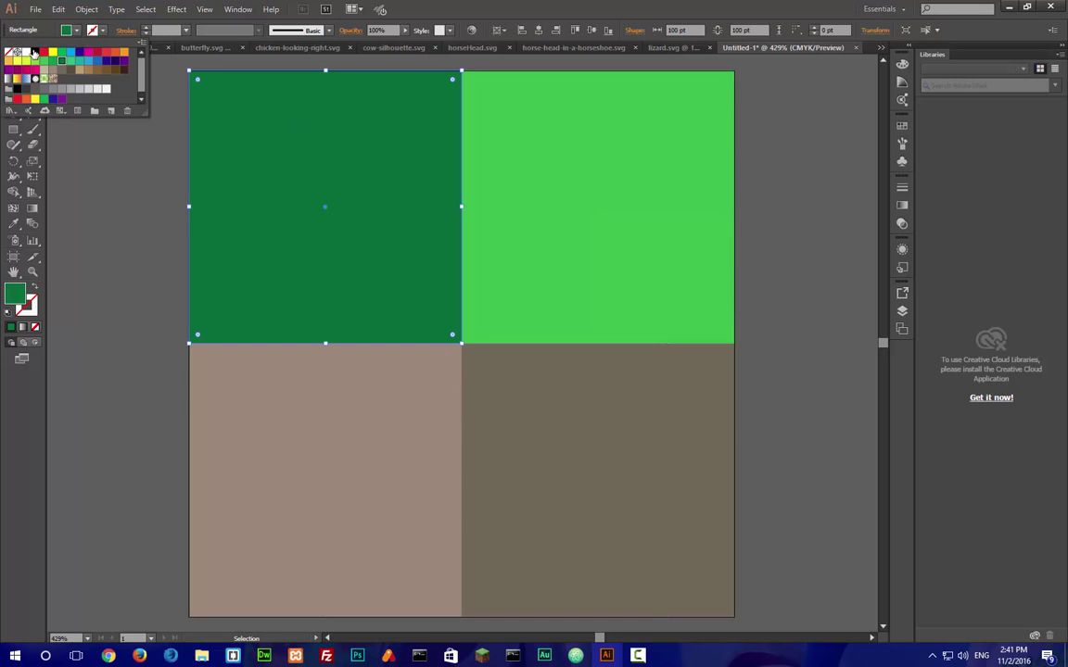
left_click(35, 52)
left_click(691, 498)
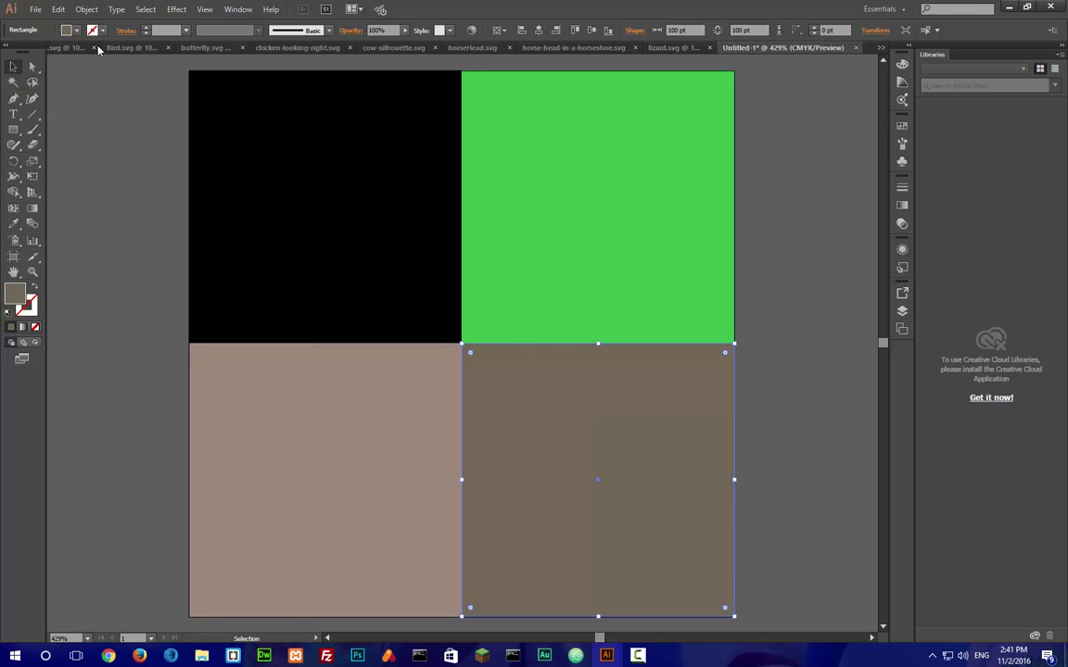
left_click(74, 30)
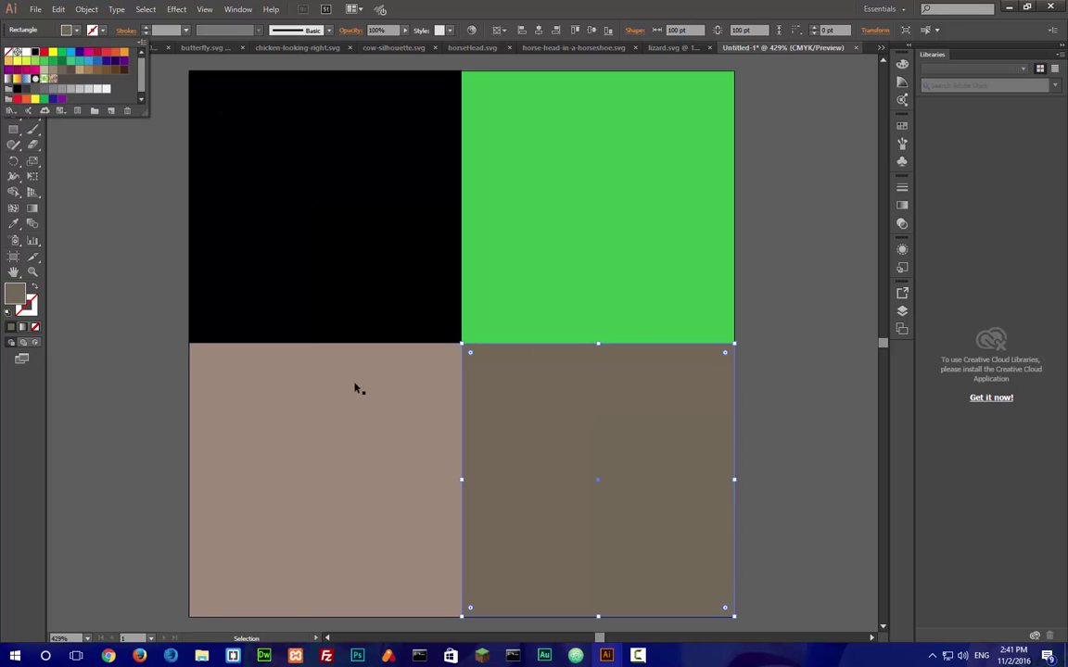
left_click(35, 52)
Step: Fill the light brown and bright green squares with white to complete the checkerboard, leaving nothing selected
left_click(325, 445)
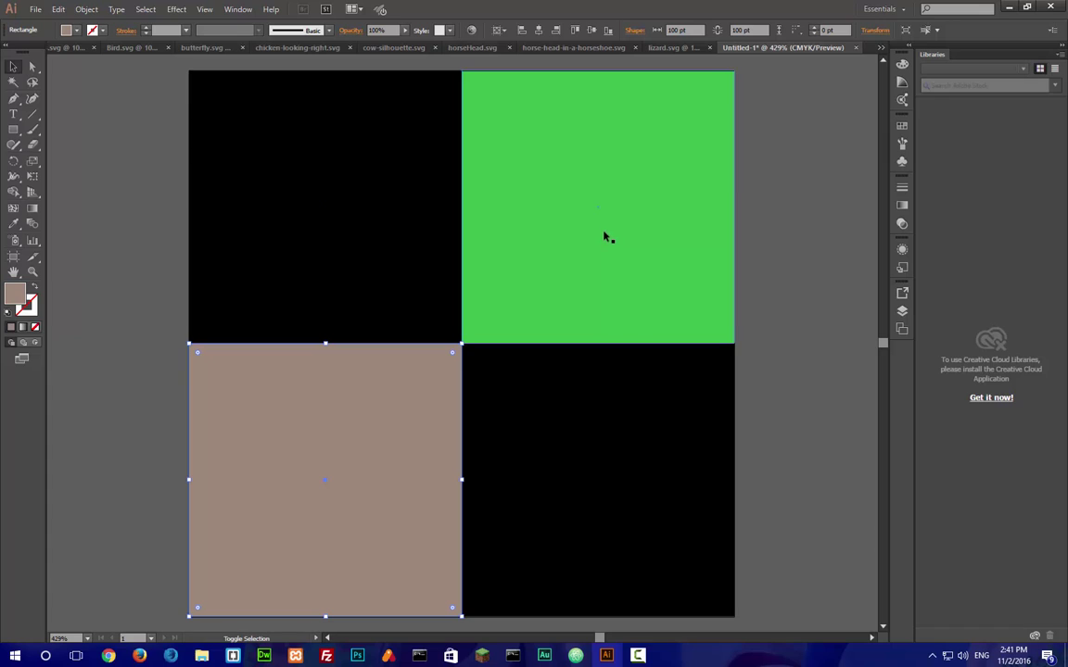
key("ctrl+a")
left_click(66, 31)
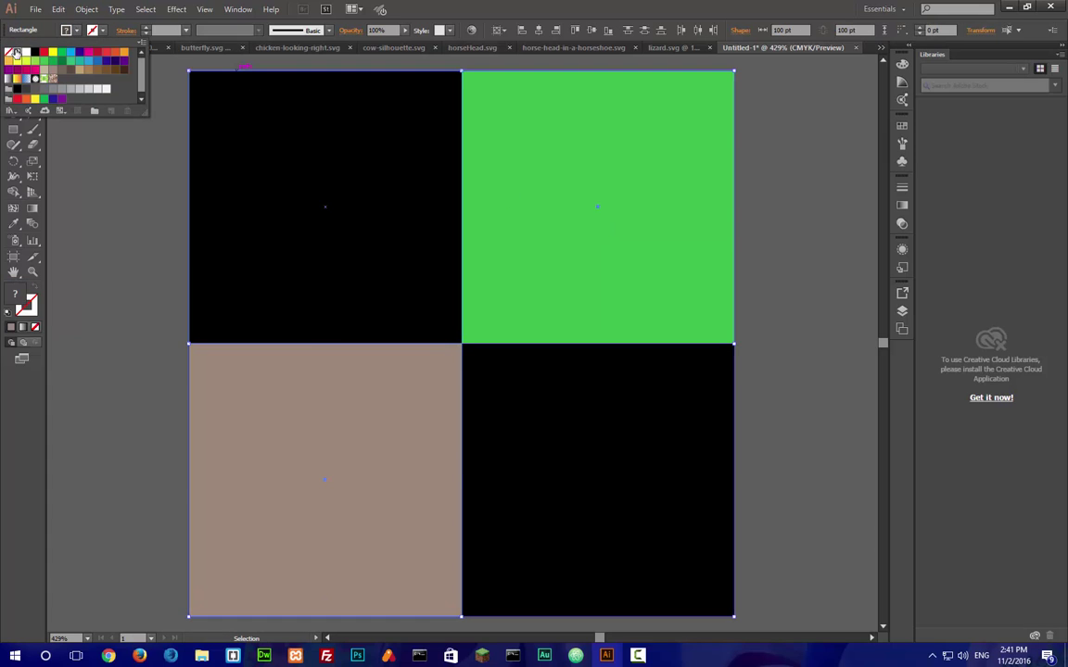
left_click(22, 54)
left_click(26, 53)
left_click(184, 312)
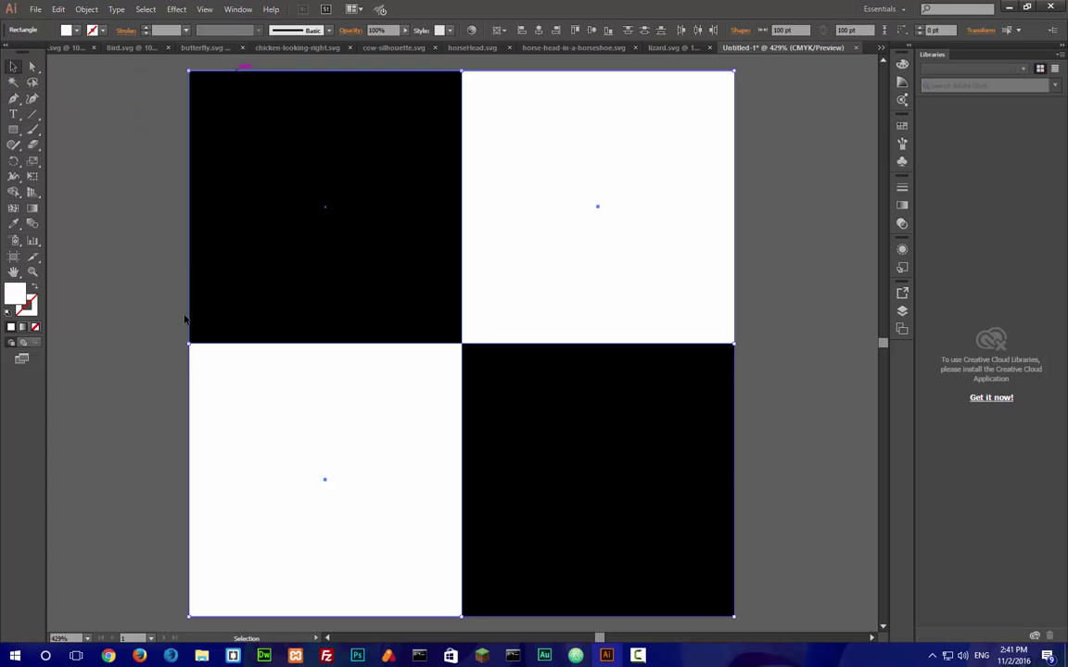
left_click(190, 330)
left_click(159, 329)
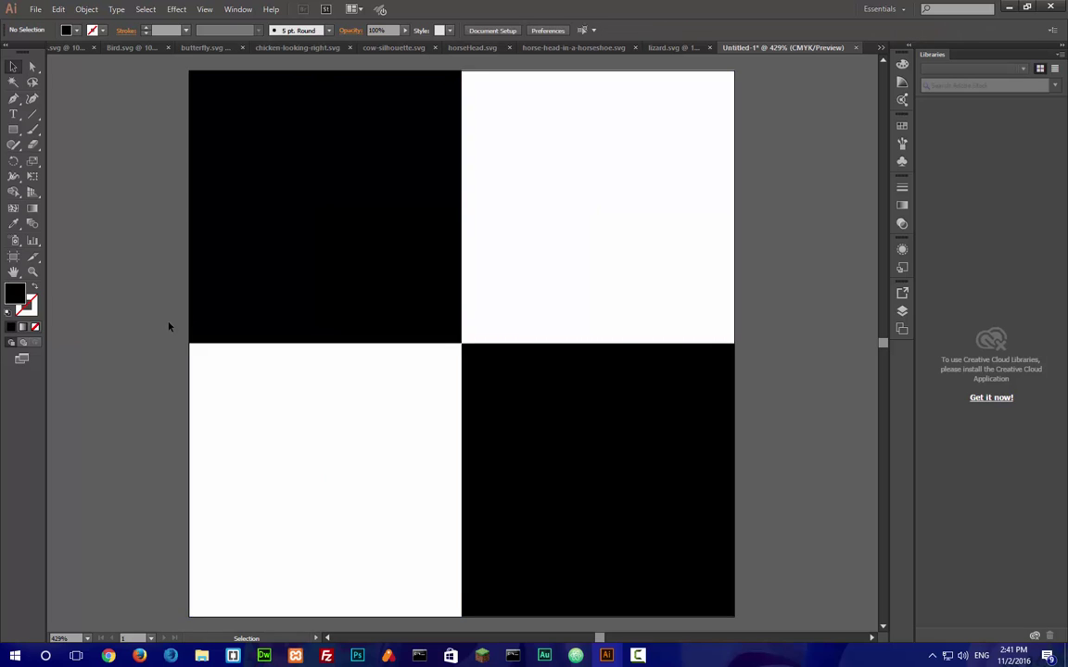
Step: Start an Export for Screens of the artboard and set its format to SVG
left_click(35, 9)
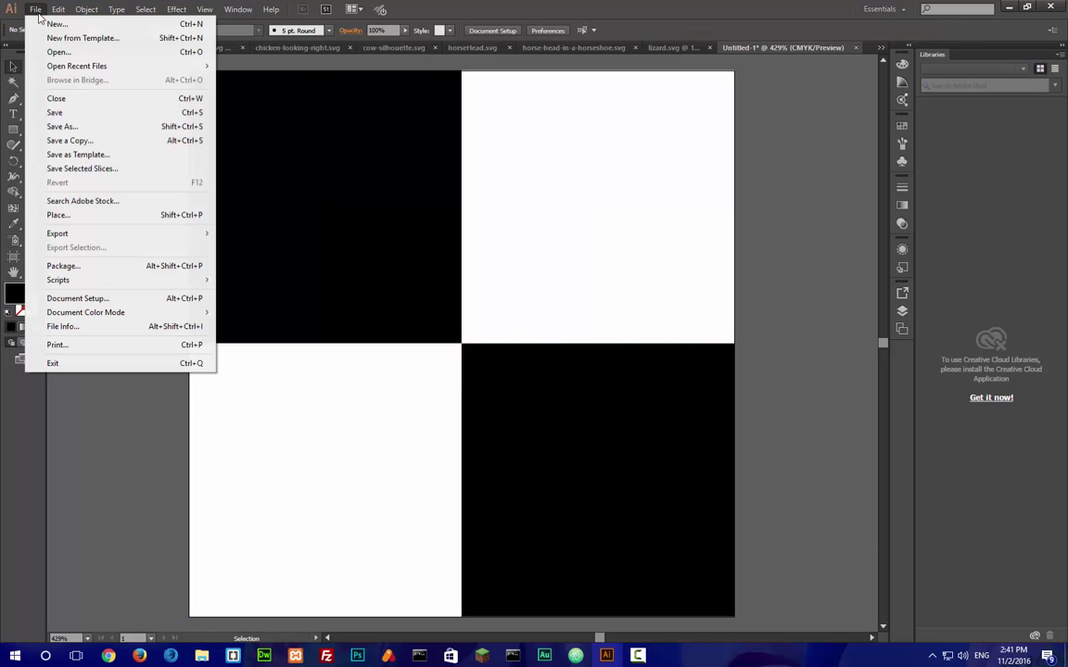
mouse_move(127, 237)
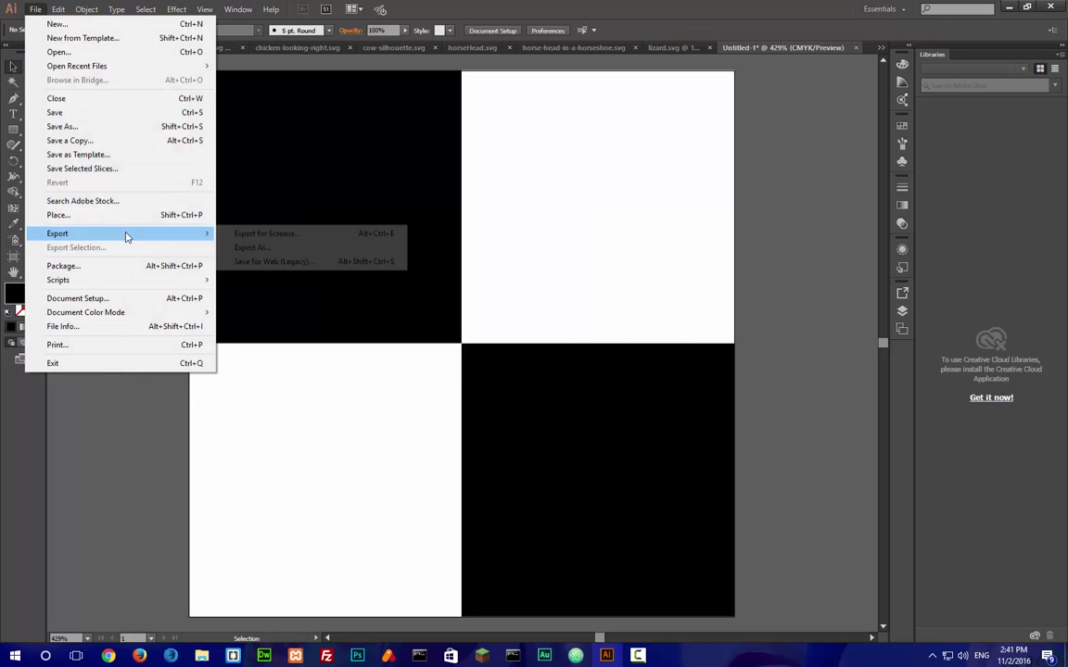
left_click(333, 235)
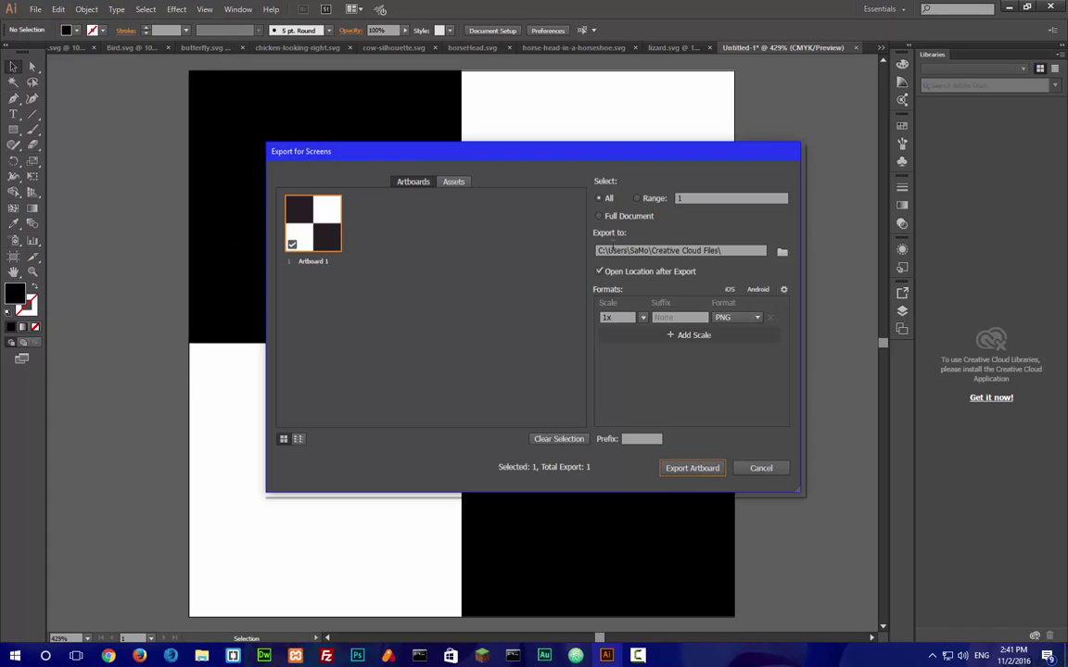
left_click(719, 316)
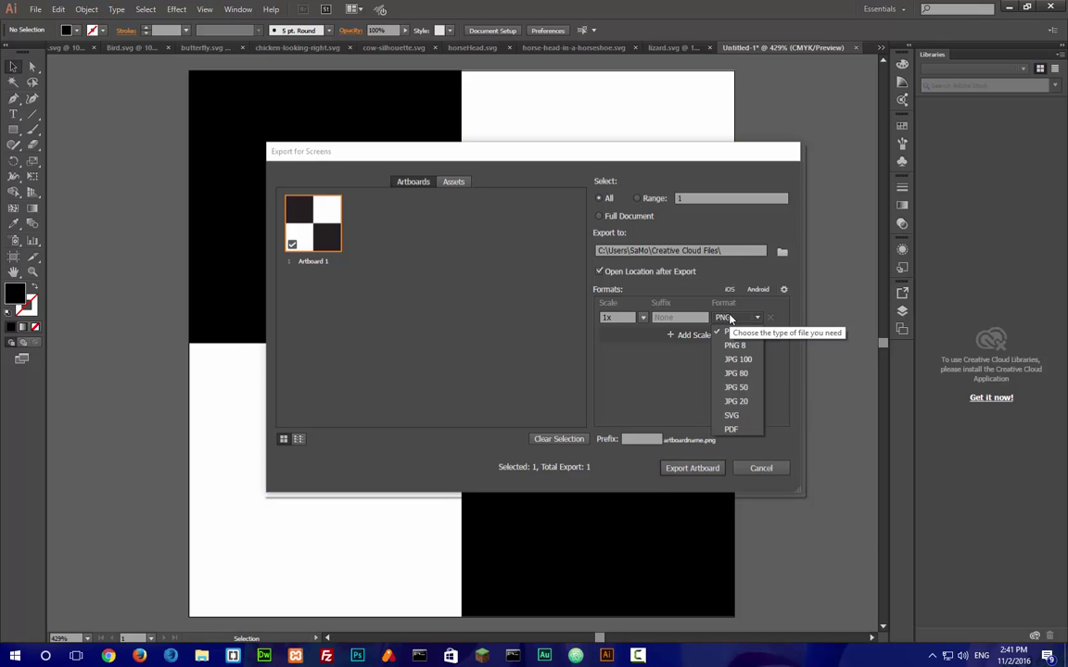
left_click(737, 418)
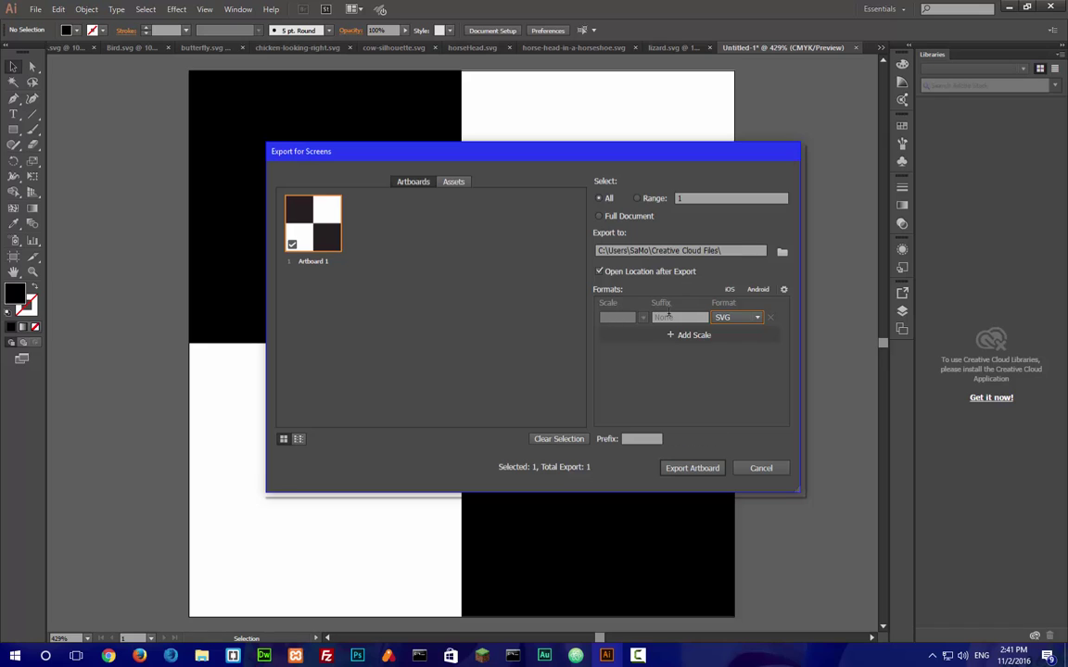
Step: Choose New folder on the Desktop as the export location and export the artboard there
left_click(781, 252)
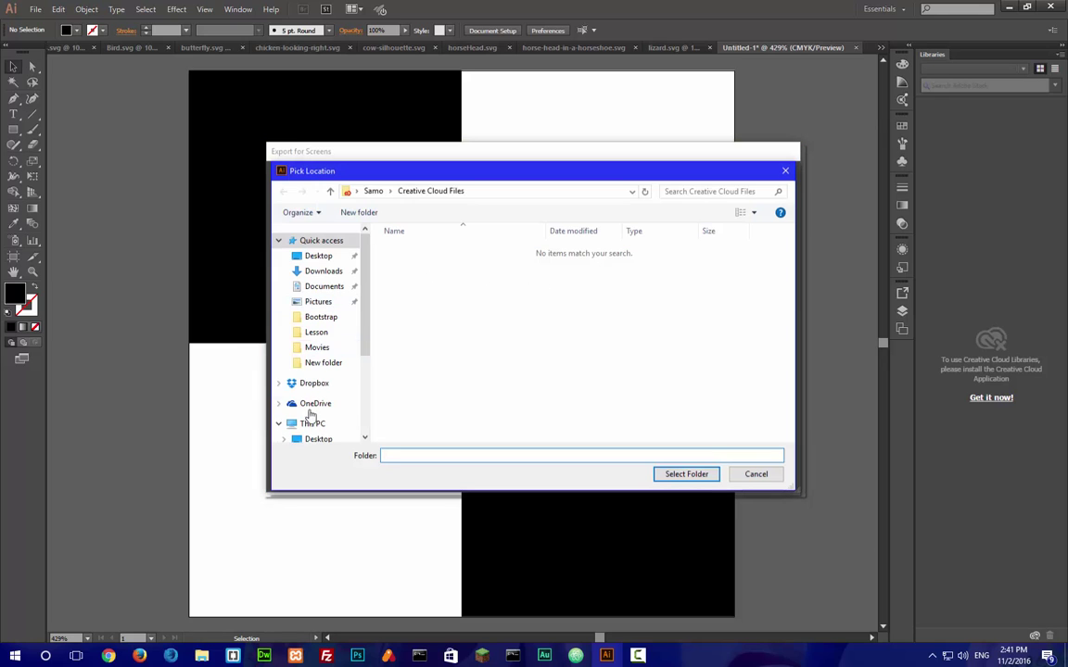
left_click(318, 257)
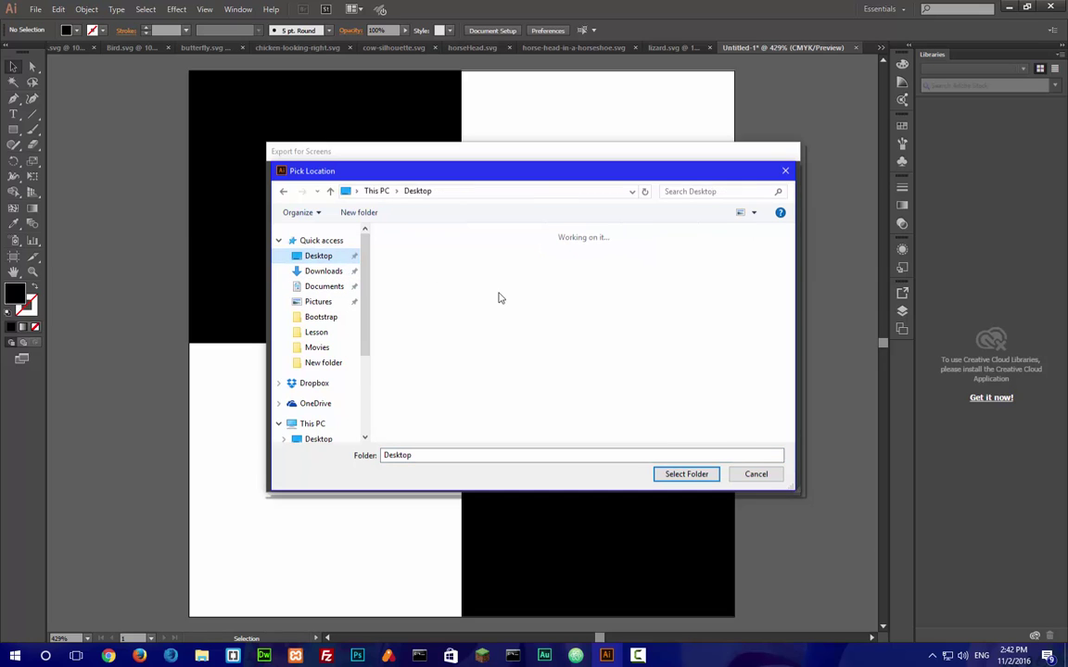
double_click(428, 287)
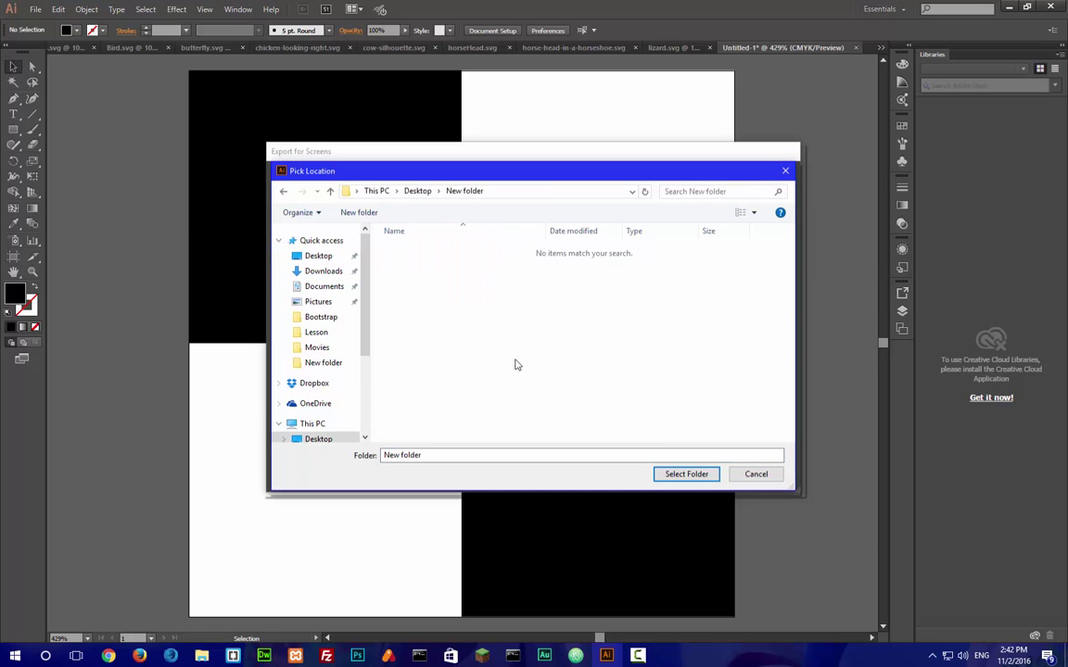
left_click(686, 473)
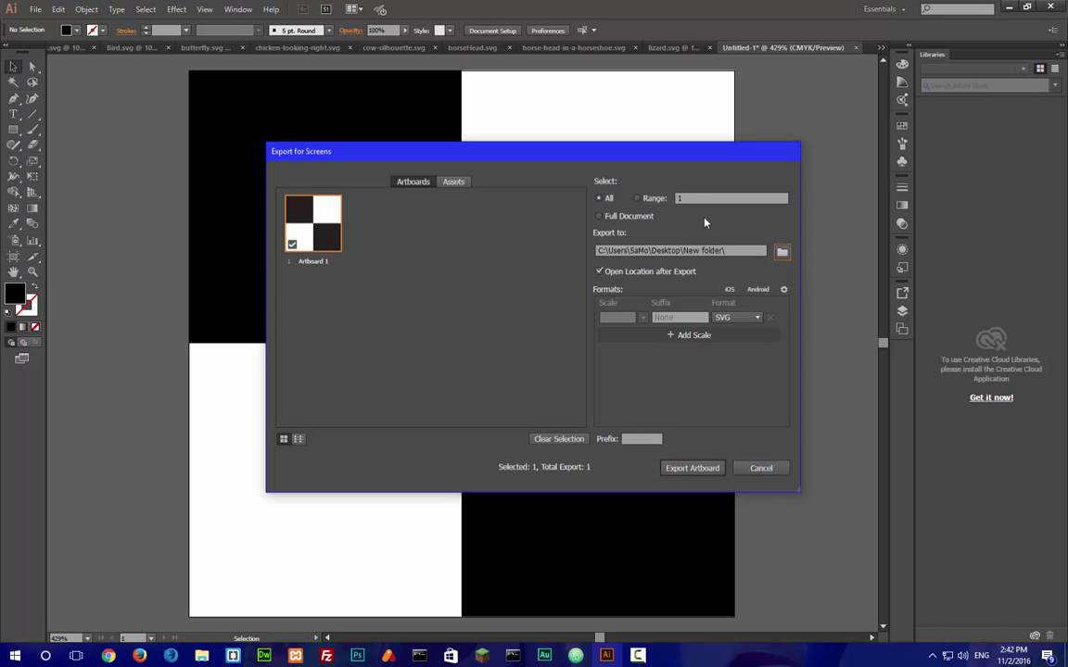
left_click(679, 473)
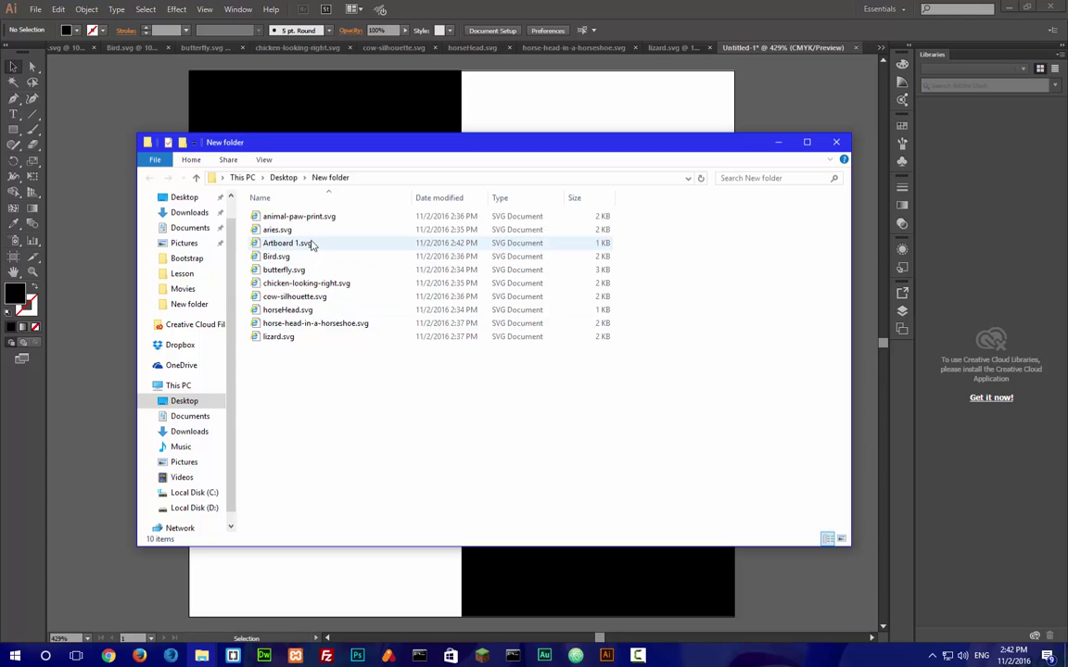
Step: Rename the exported file Artboard 1.svg as square.svg
left_click(283, 244)
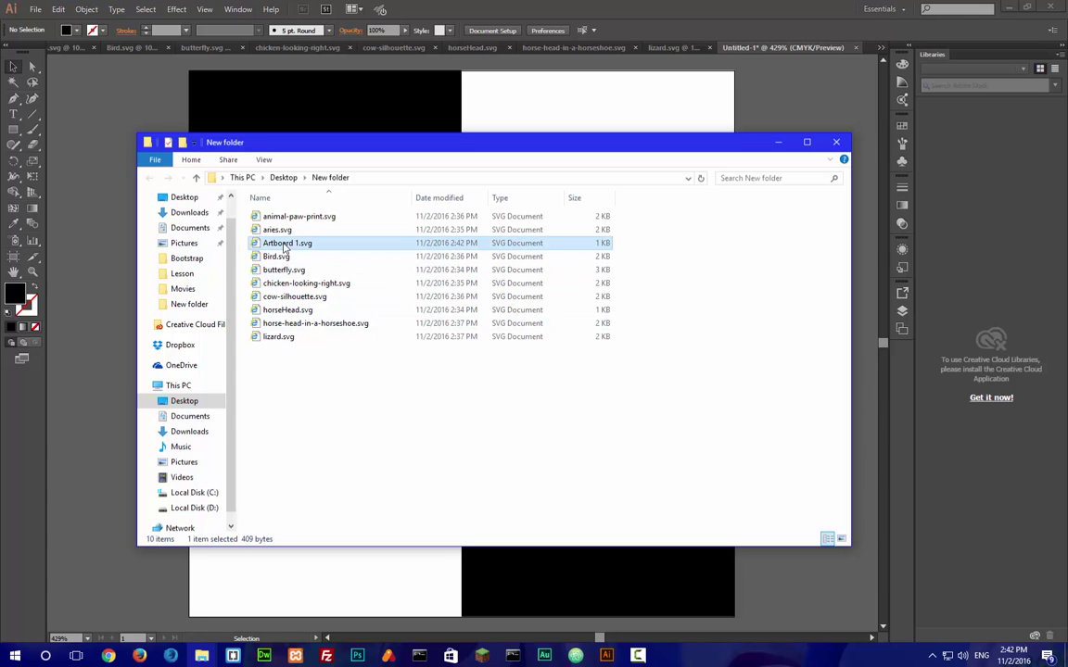
left_click(284, 244)
type("s")
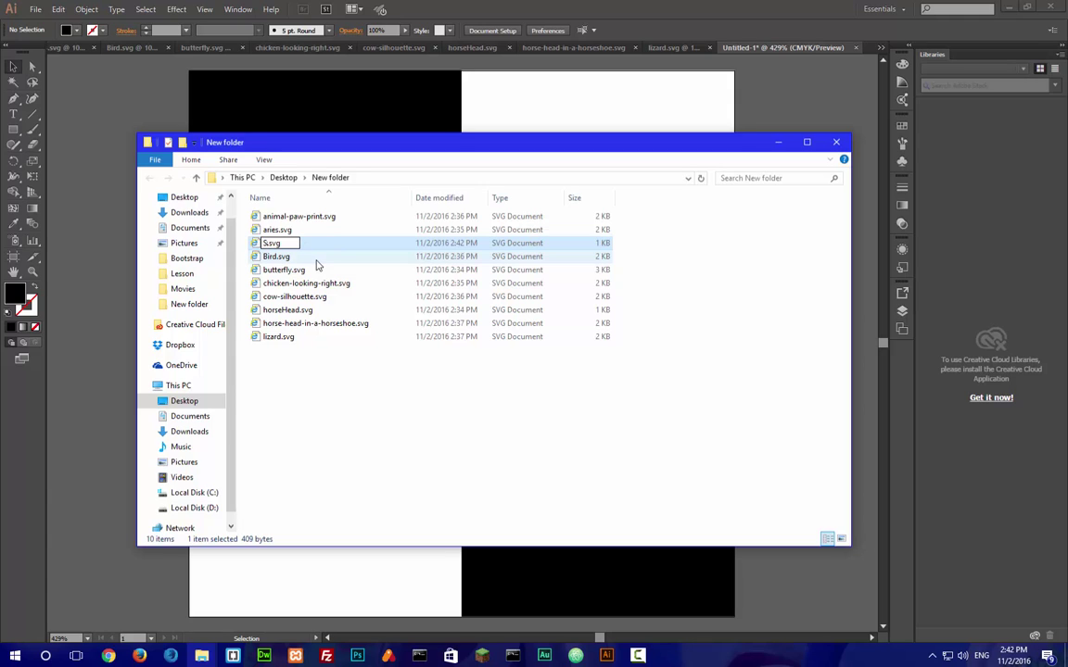
type("que")
type("a")
type("re")
key("Return")
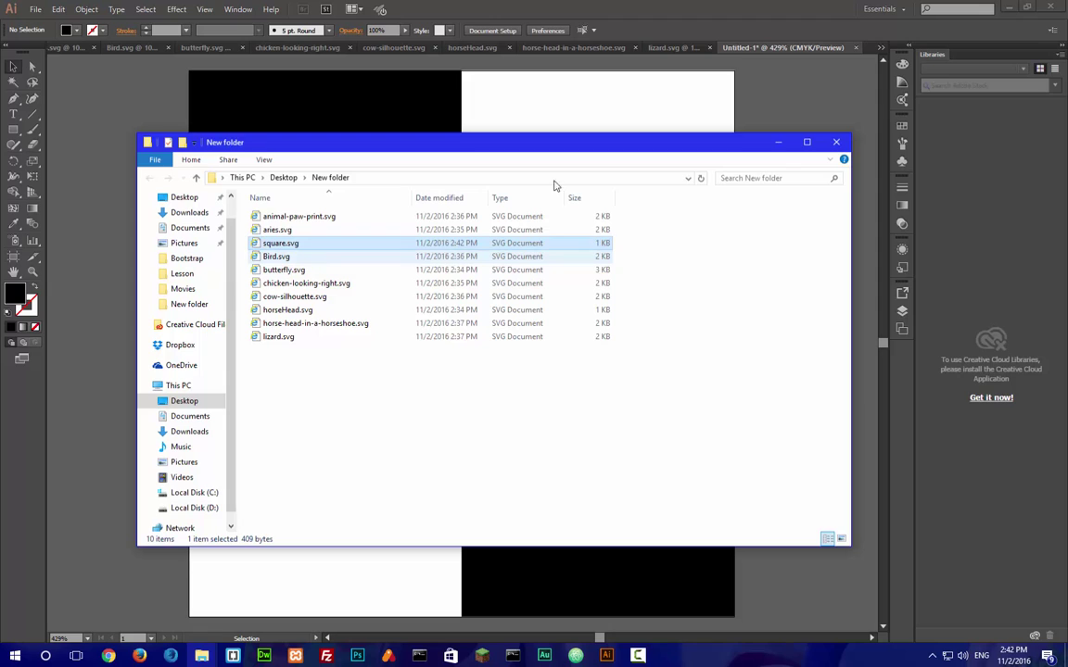
Step: Return to Illustrator and close the untitled checkerboard document without saving it
left_click(864, 50)
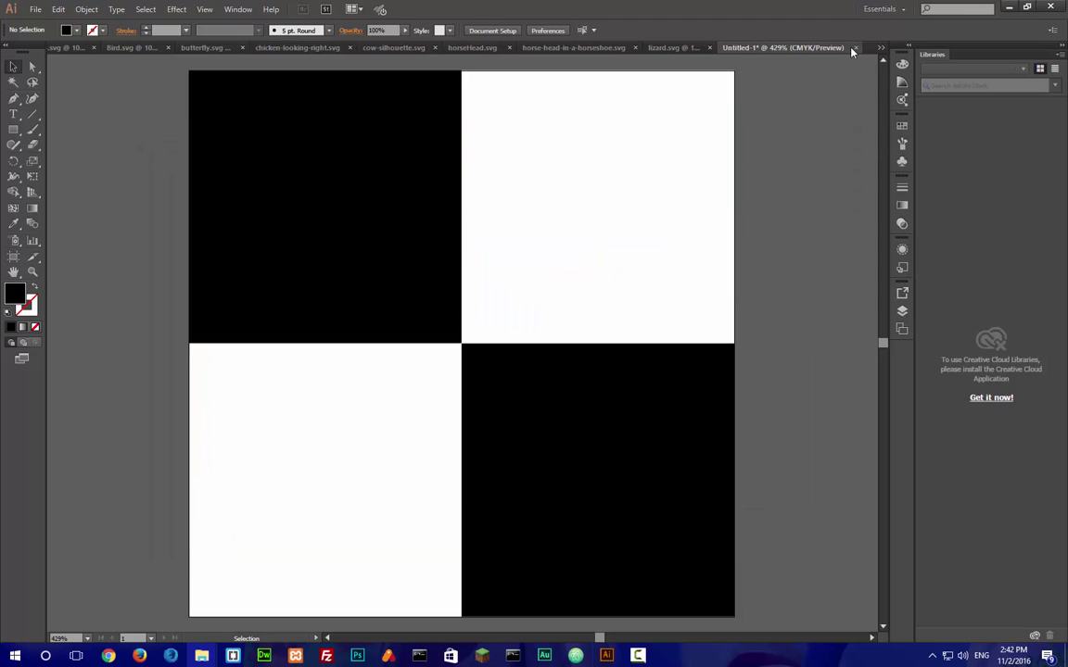
left_click(854, 47)
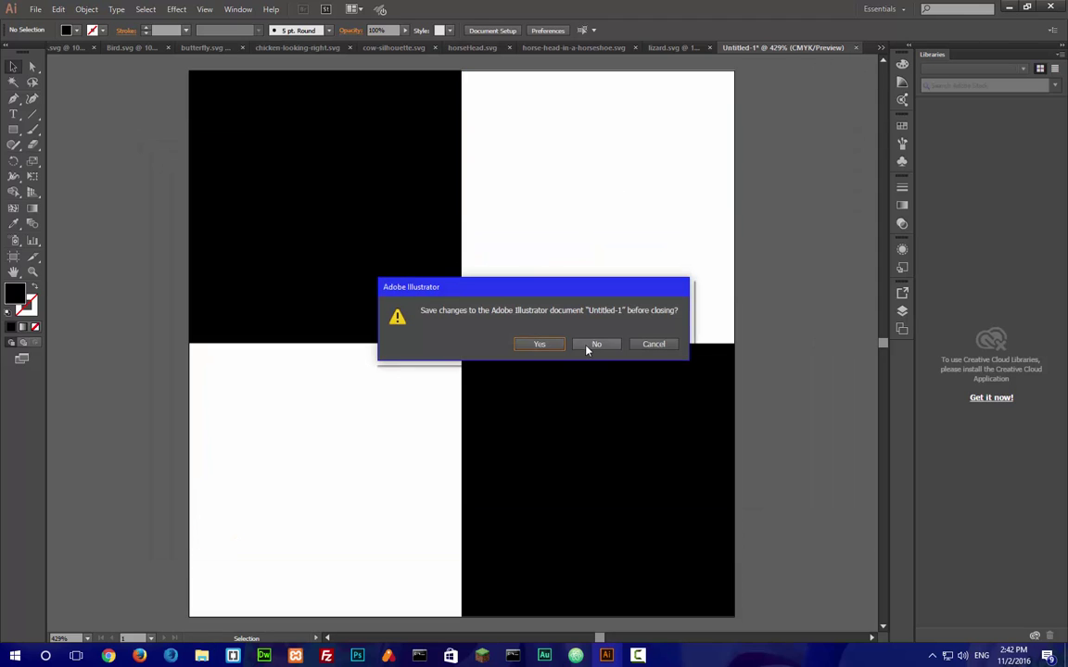
left_click(586, 346)
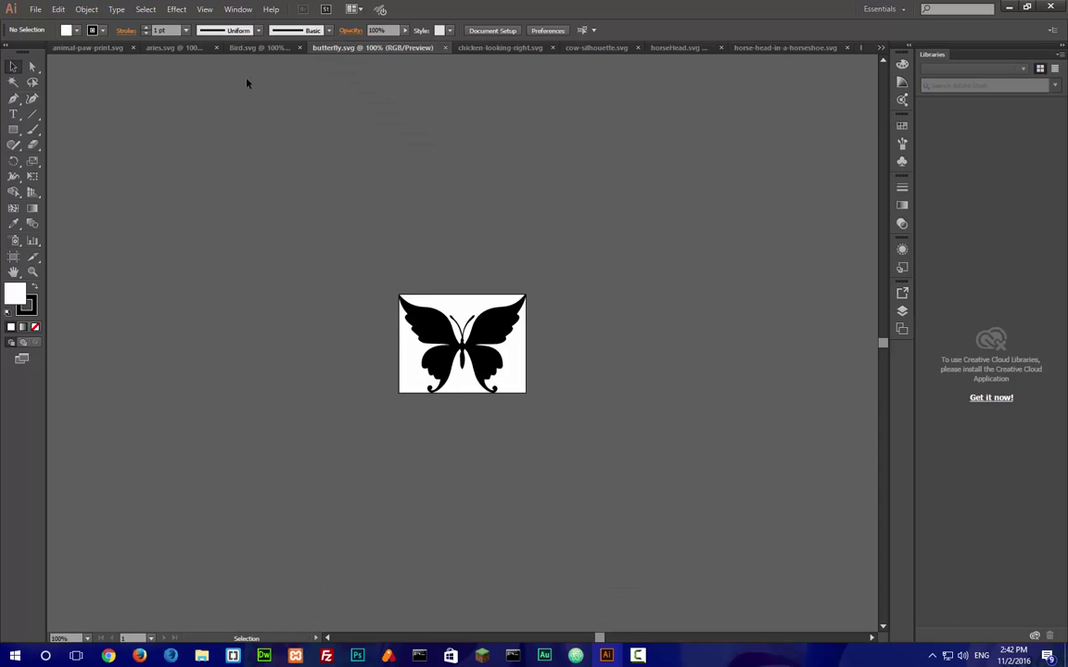
Step: Close all remaining animal icon documents and minimize Illustrator to return to the folder of SVG files
key("ctrl+a")
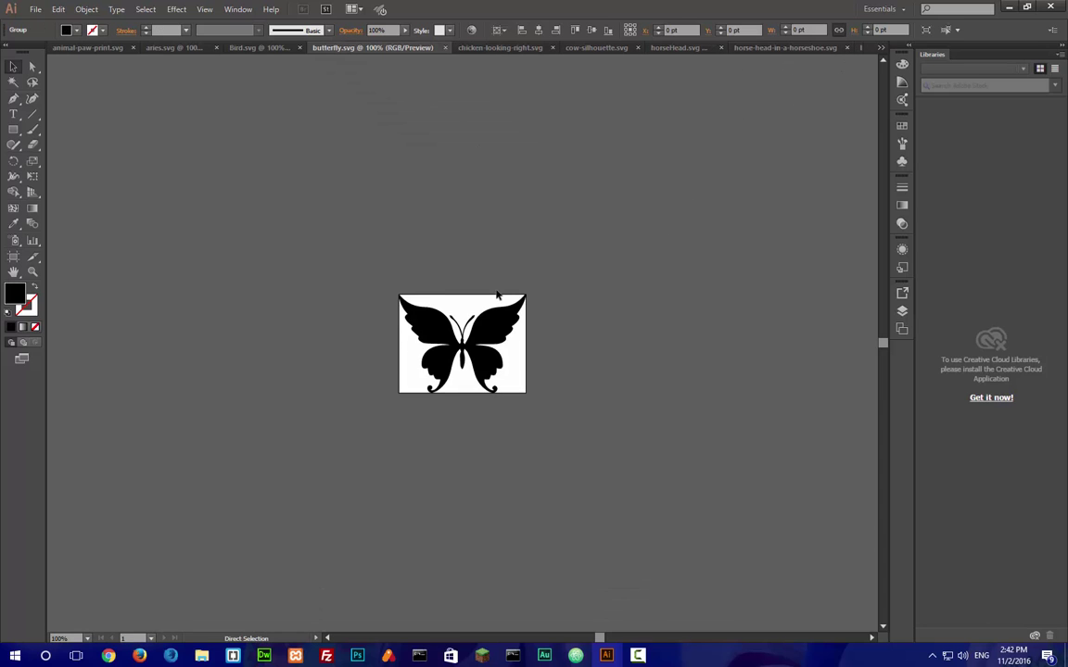
key("ctrl+w")
key("ctrl+w")
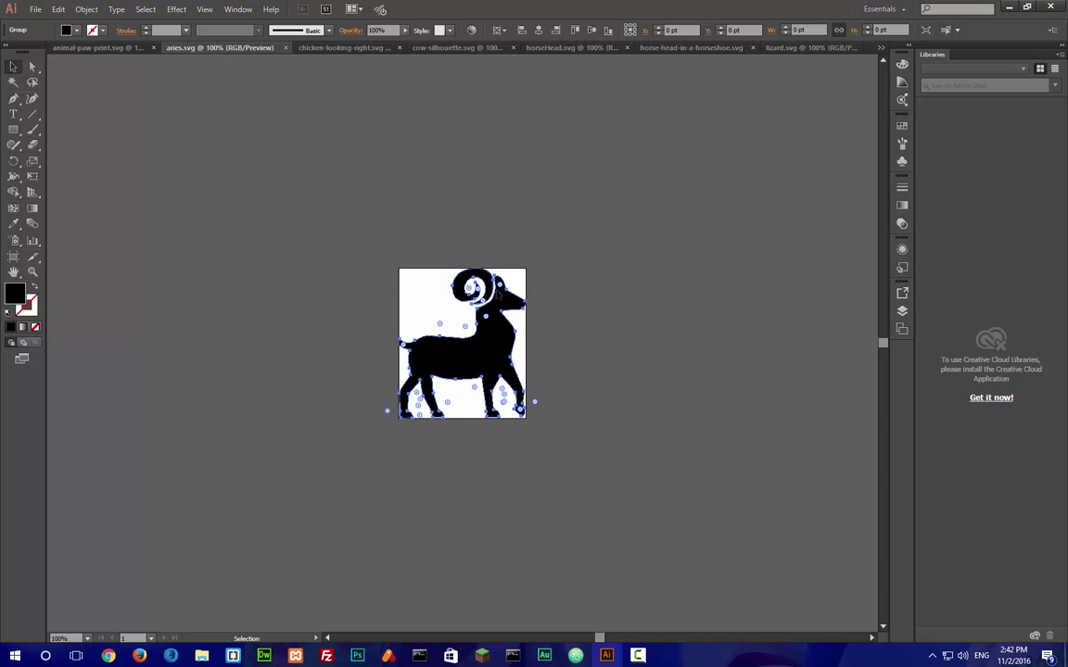
key("ctrl+w")
key("ctrl+w")
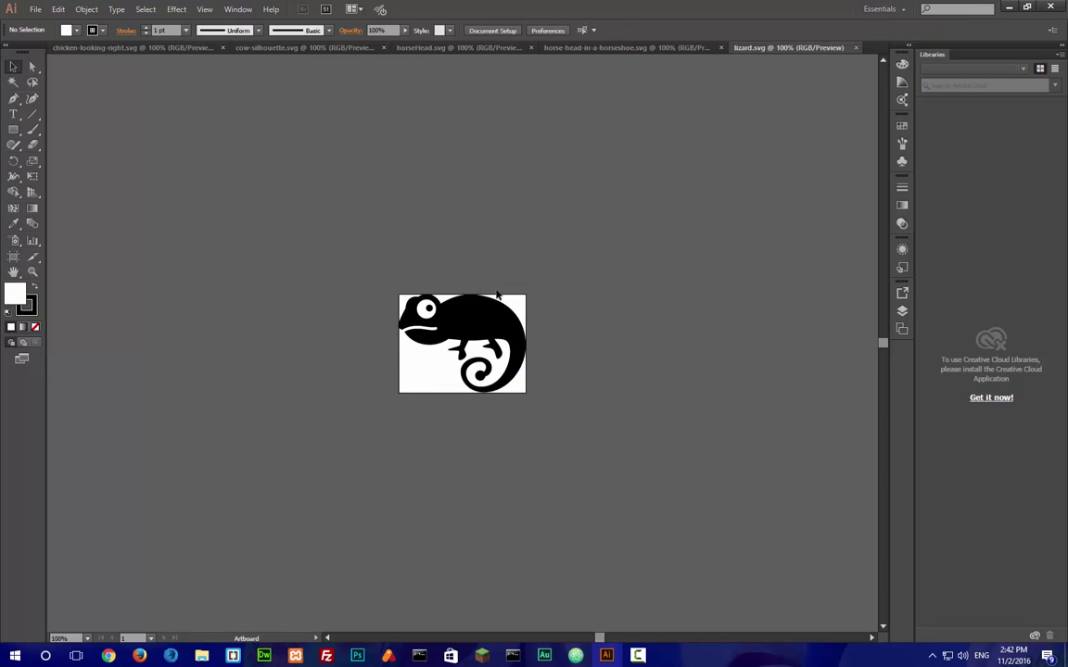
key("ctrl+w")
key("ctrl+w")
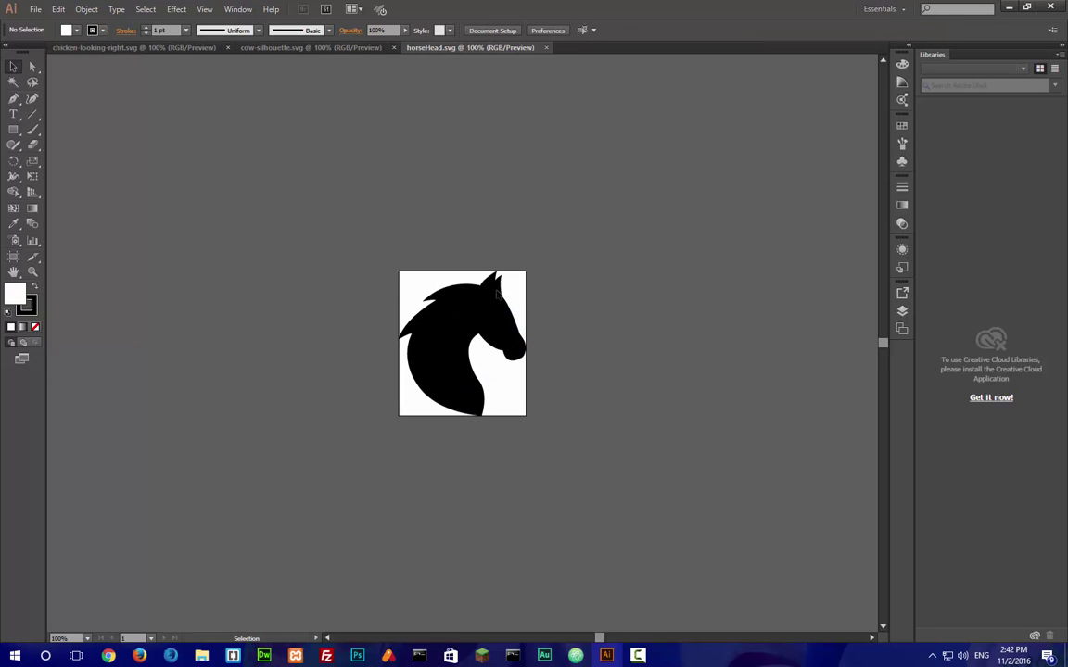
key("ctrl+w")
key("ctrl+w")
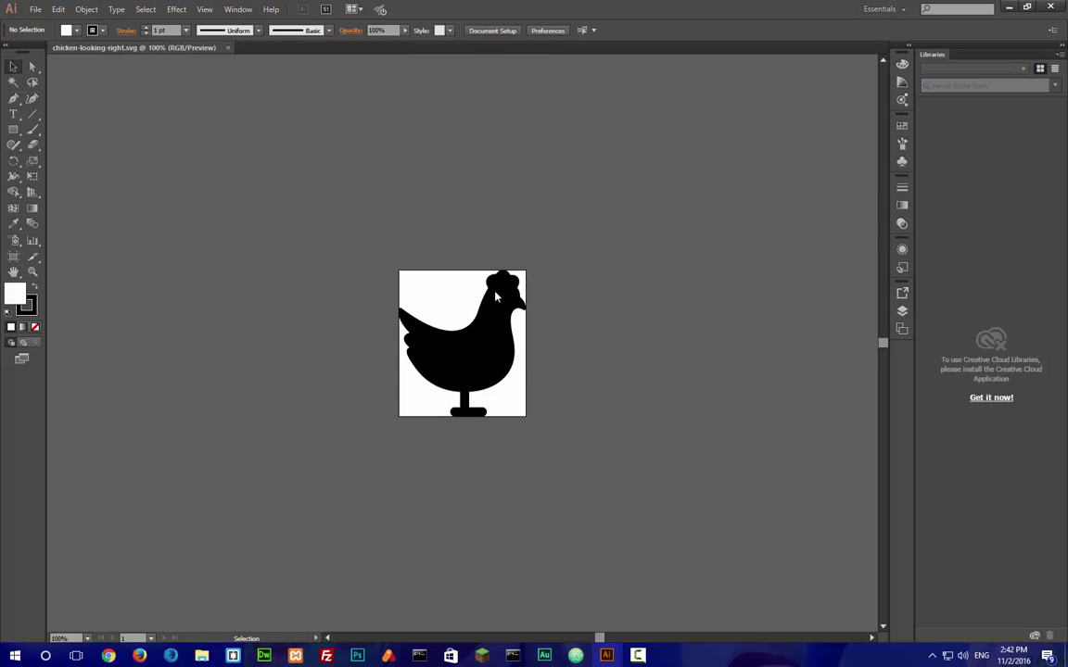
key("ctrl+w")
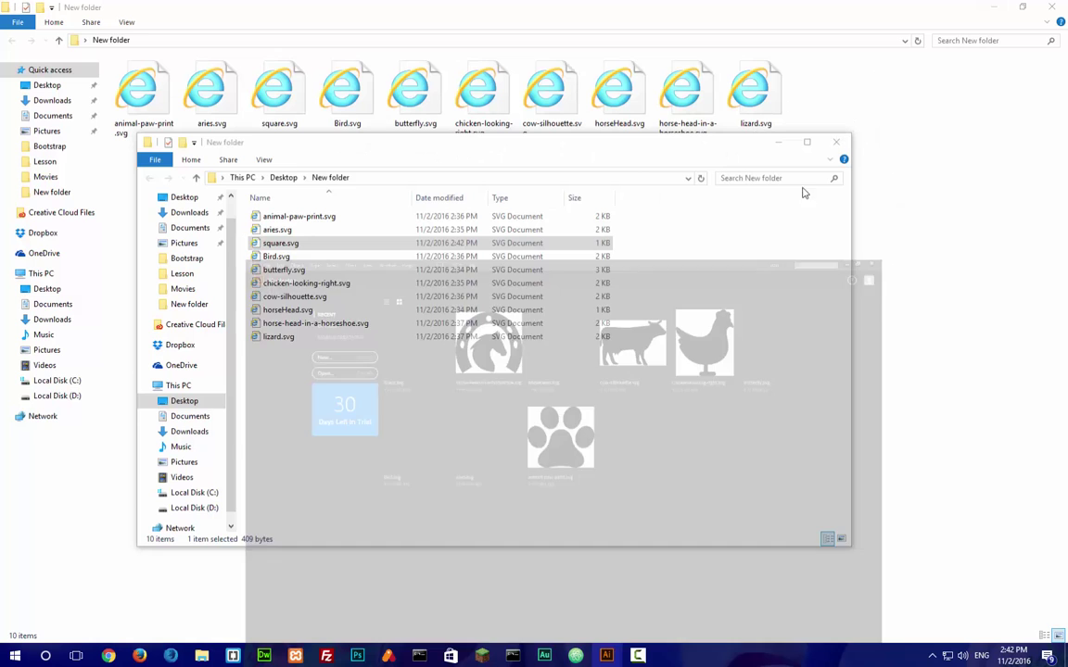
left_click(1008, 6)
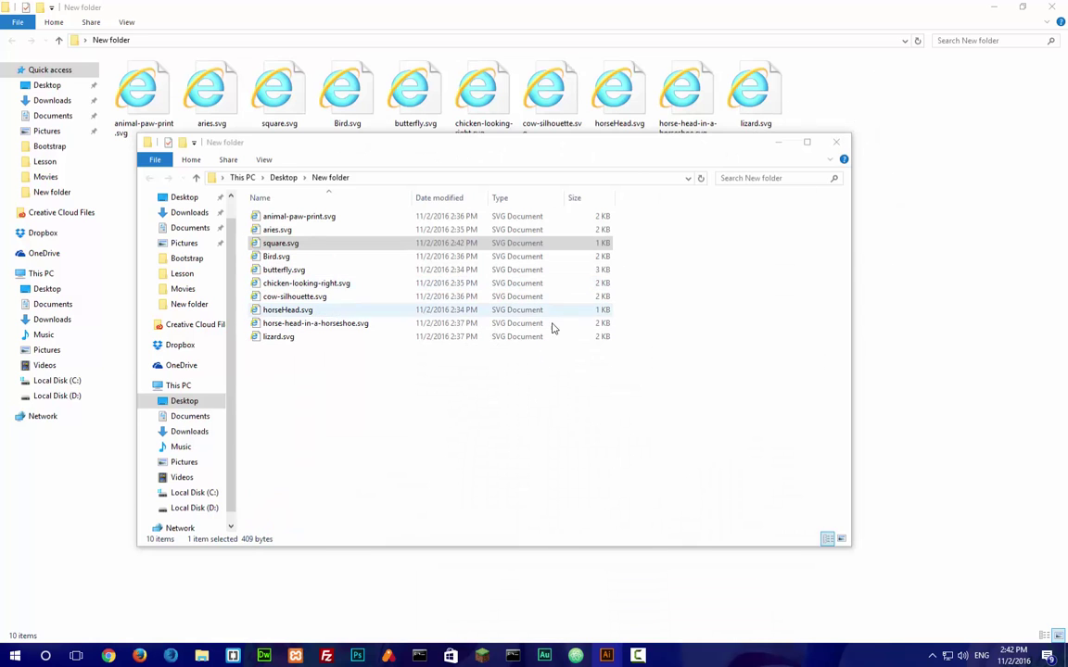
Step: Close the extra New folder window and switch to the IcoMoon app in Firefox
left_click(835, 142)
left_click_drag(845, 176, 681, 352)
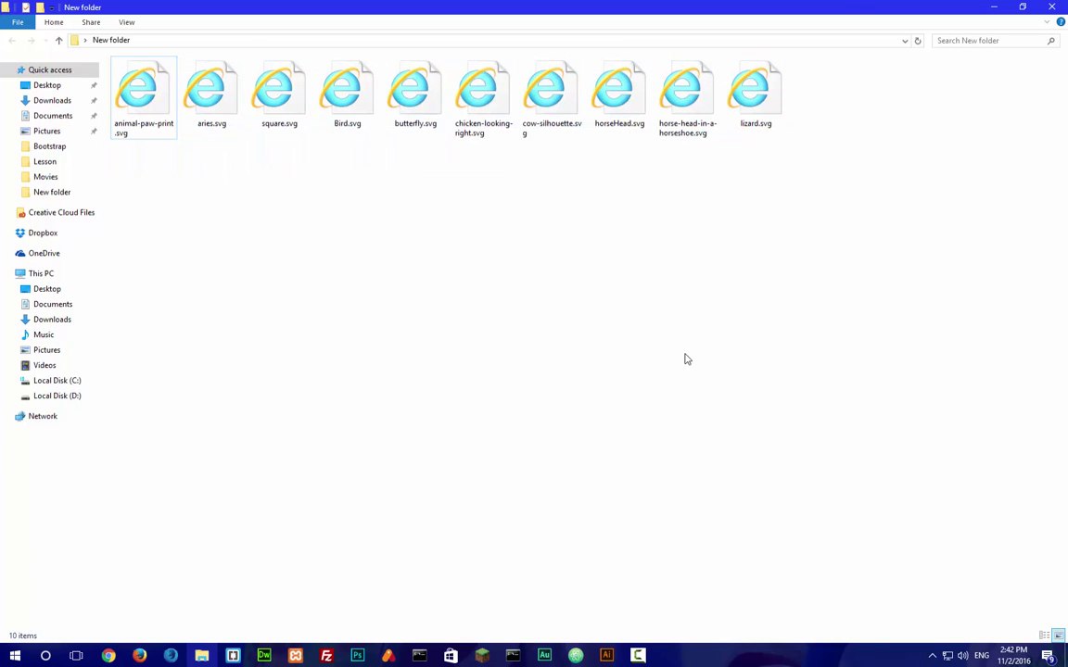
left_click(146, 656)
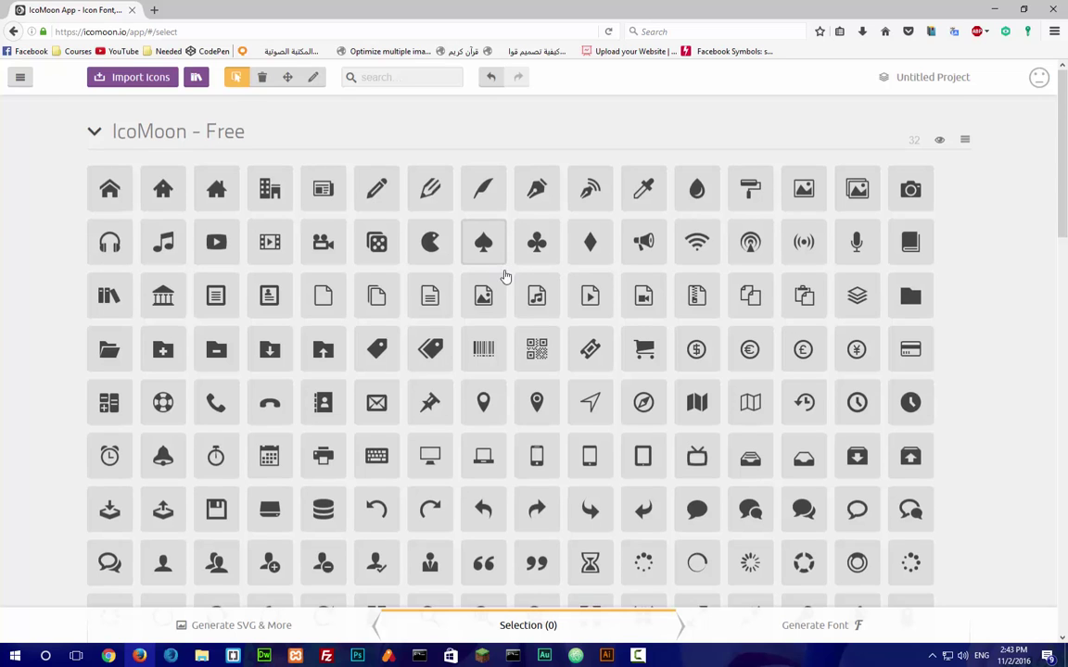
Step: Select the filled grinning, smiling and tongue-out face icons in the IcoMoon - Free set
scroll(502, 269, "down", 4)
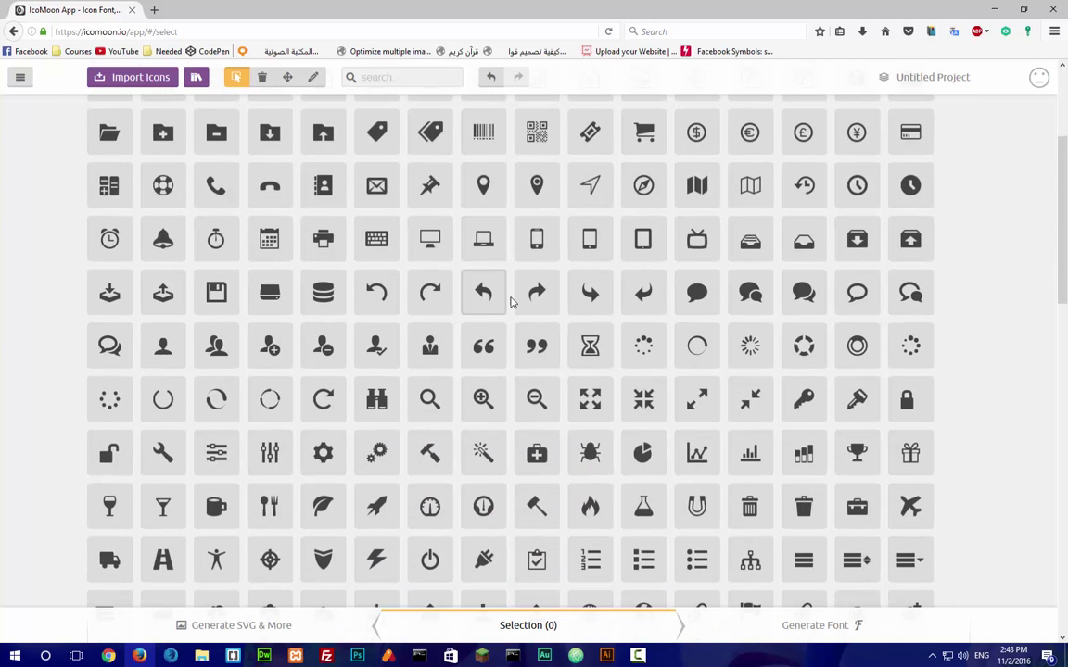
scroll(509, 304, "down", 2)
scroll(509, 308, "down", 4)
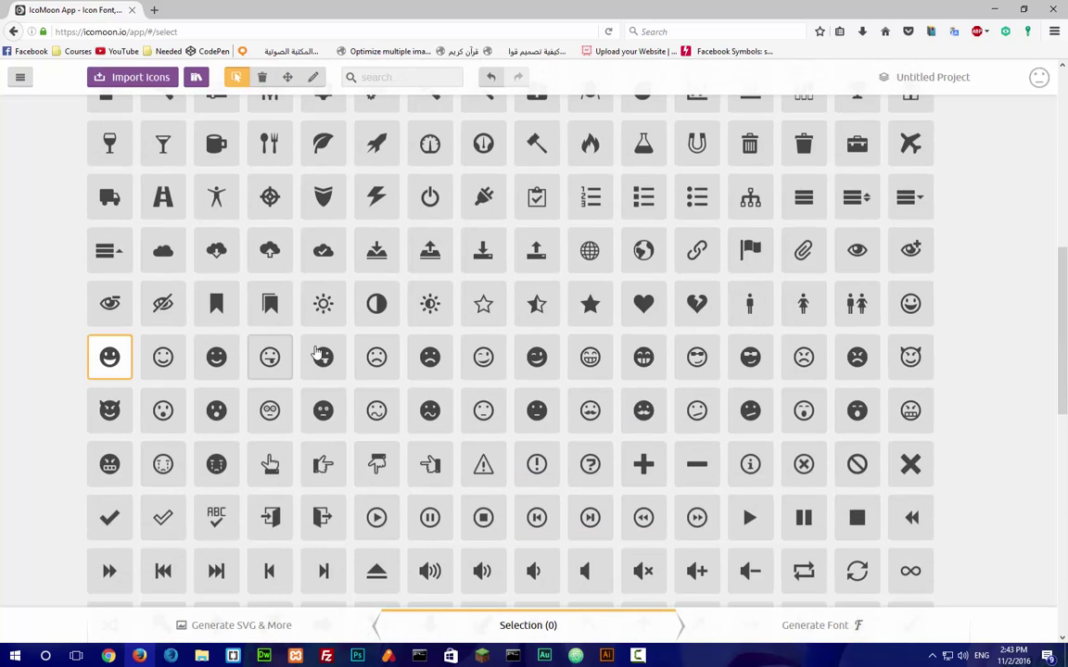
left_click(215, 357)
left_click(325, 359)
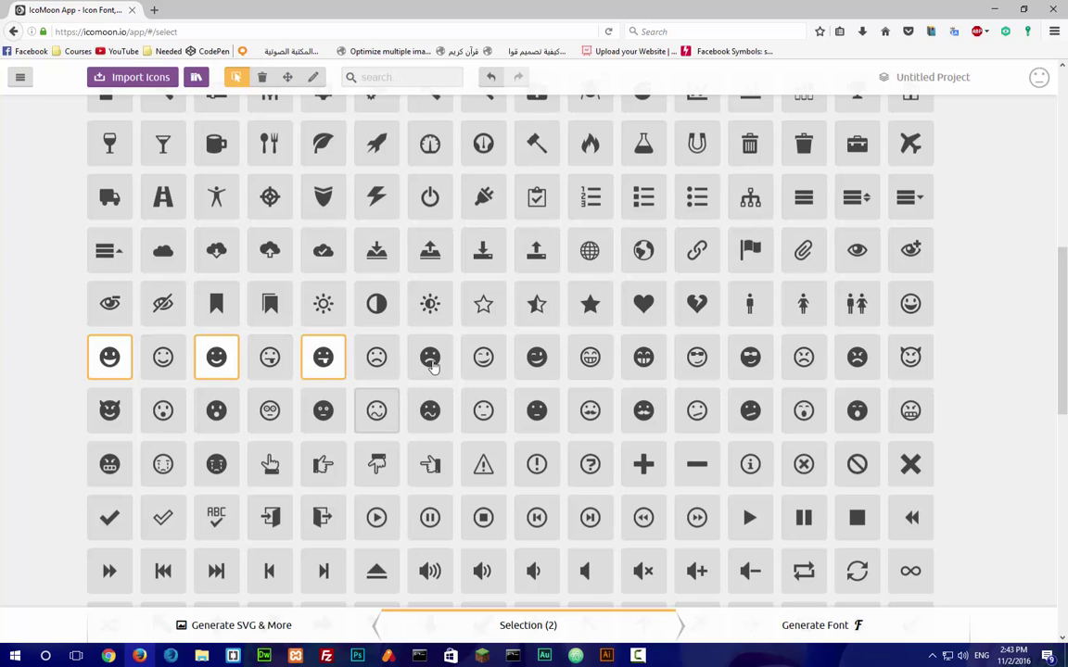
scroll(684, 498, "down", 5)
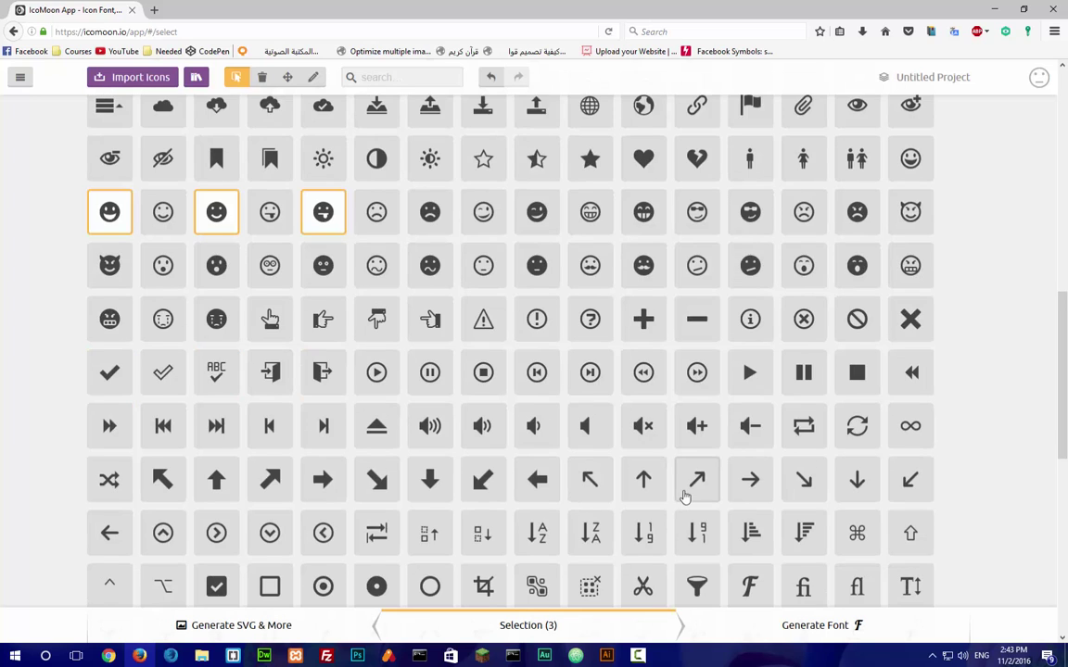
Step: Import all ten SVG files, from animal-paw-print.svg to square.svg, from New folder on the Desktop
scroll(732, 444, "up", 9)
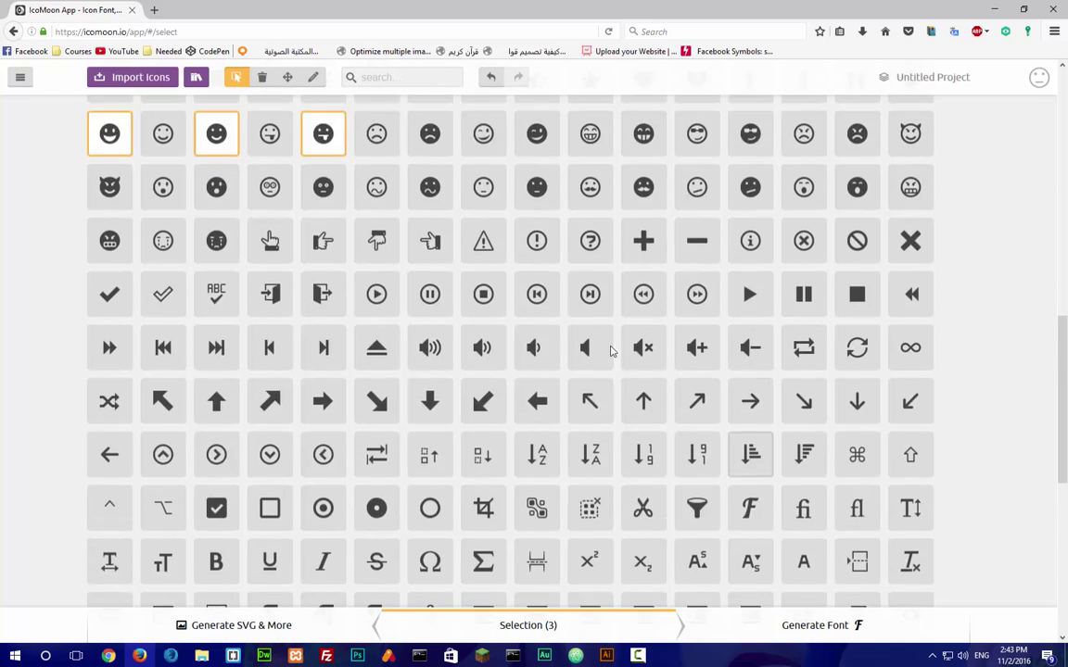
scroll(678, 341, "up", 4)
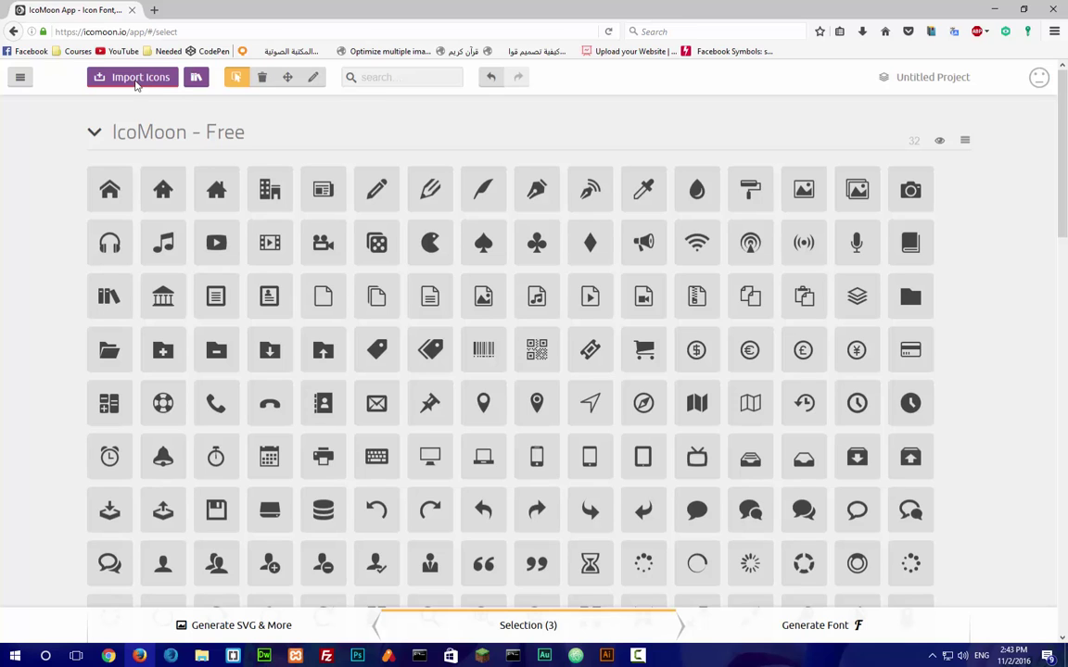
left_click(139, 78)
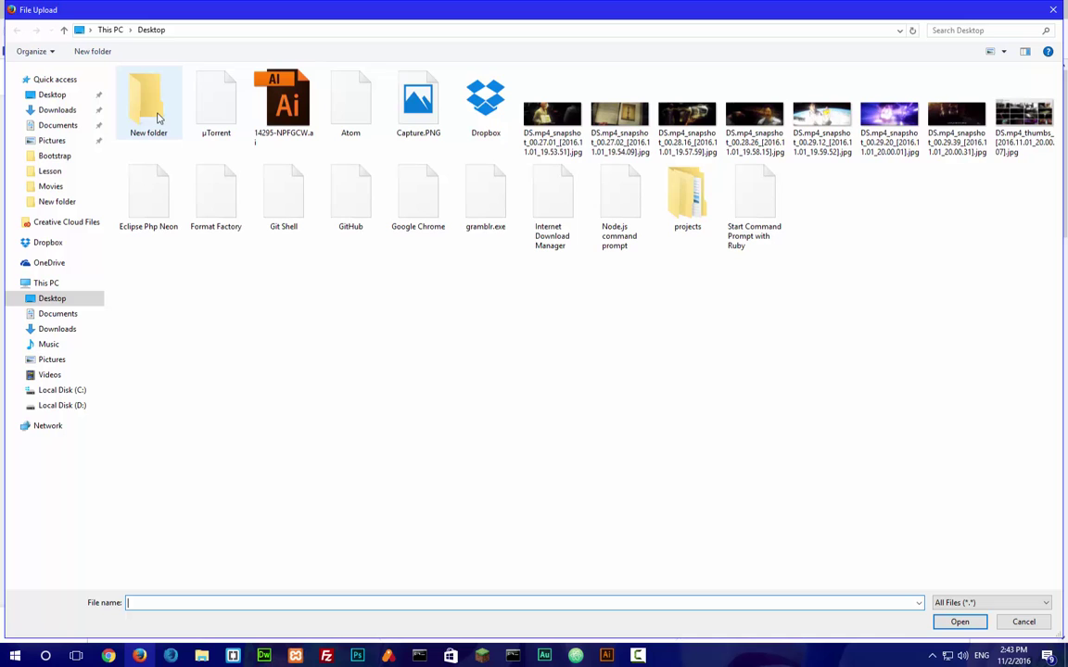
double_click(160, 128)
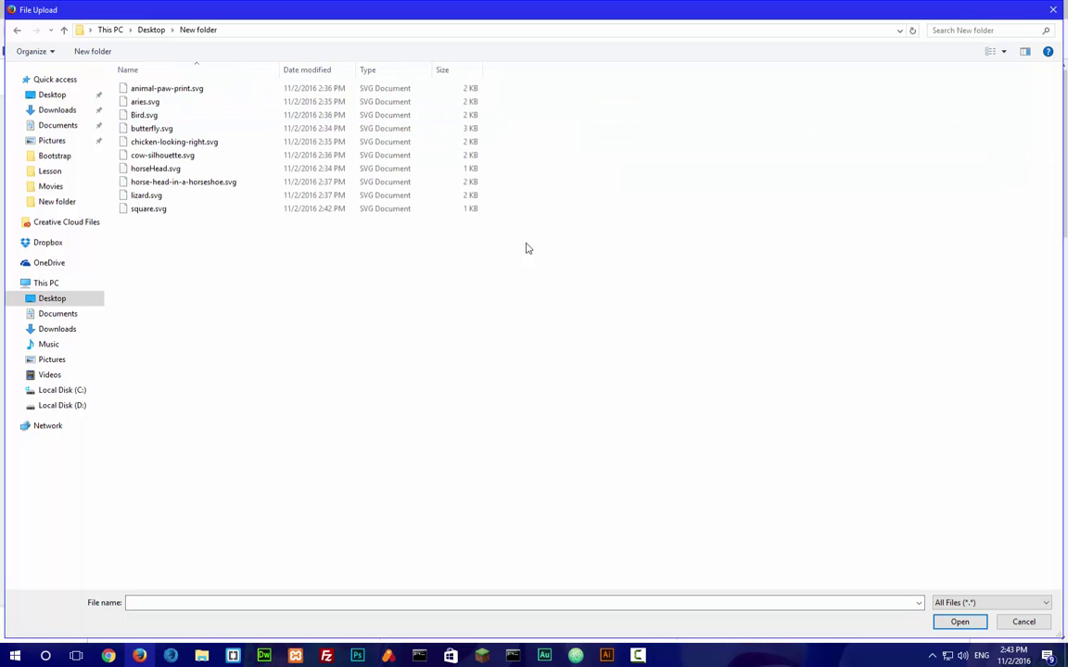
left_click_drag(594, 287, 119, 26)
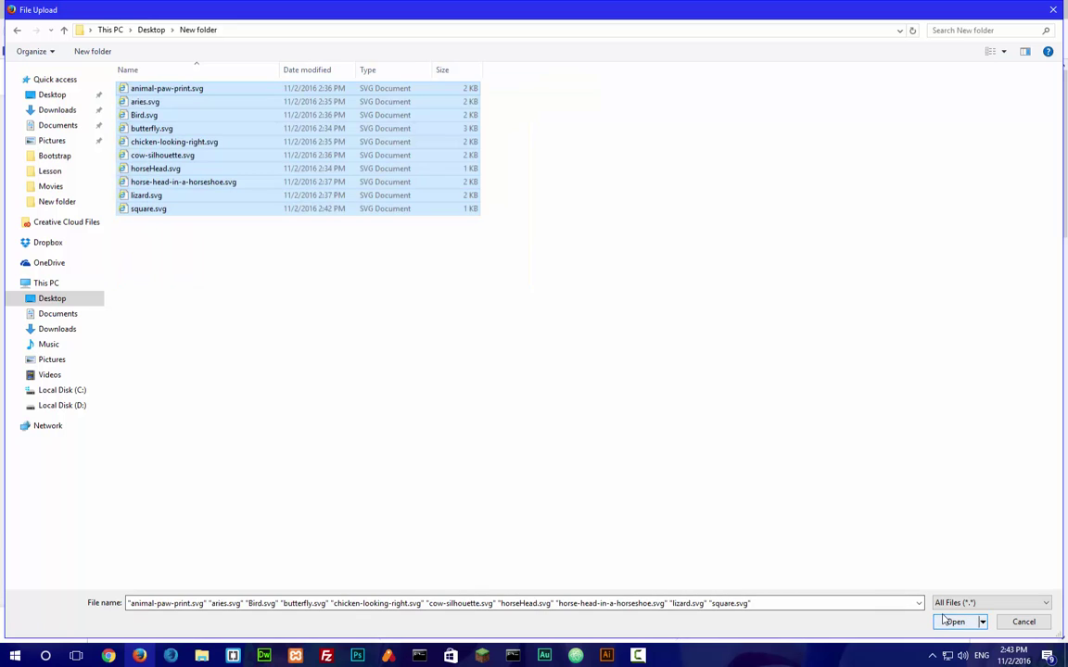
left_click(954, 622)
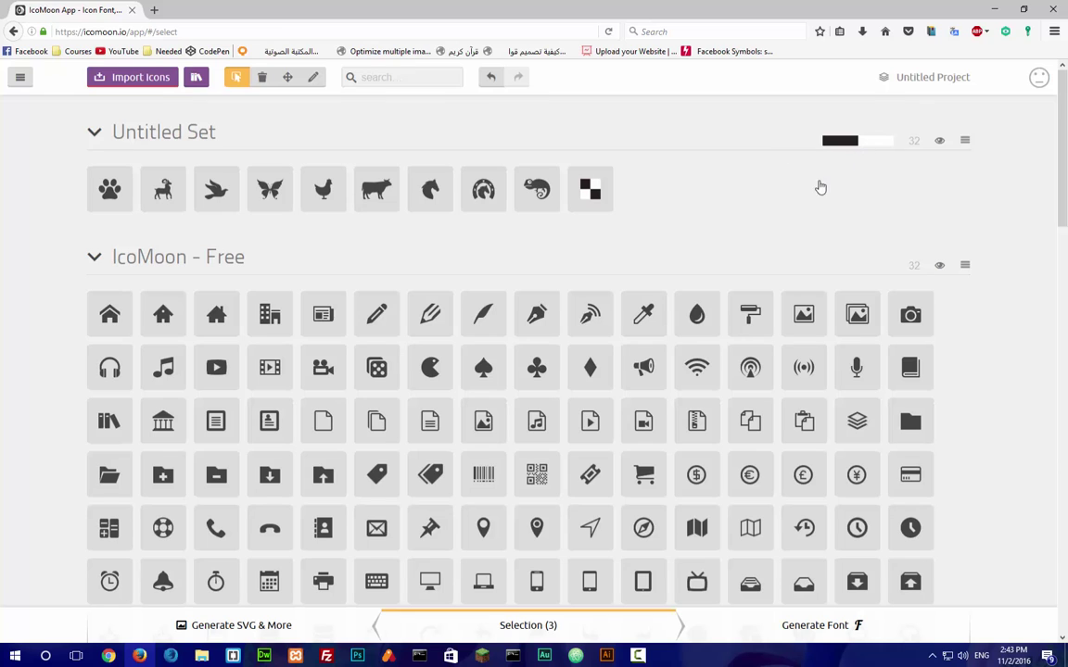
Step: View the color themes of Untitled Set and close them without changing anything
left_click(836, 142)
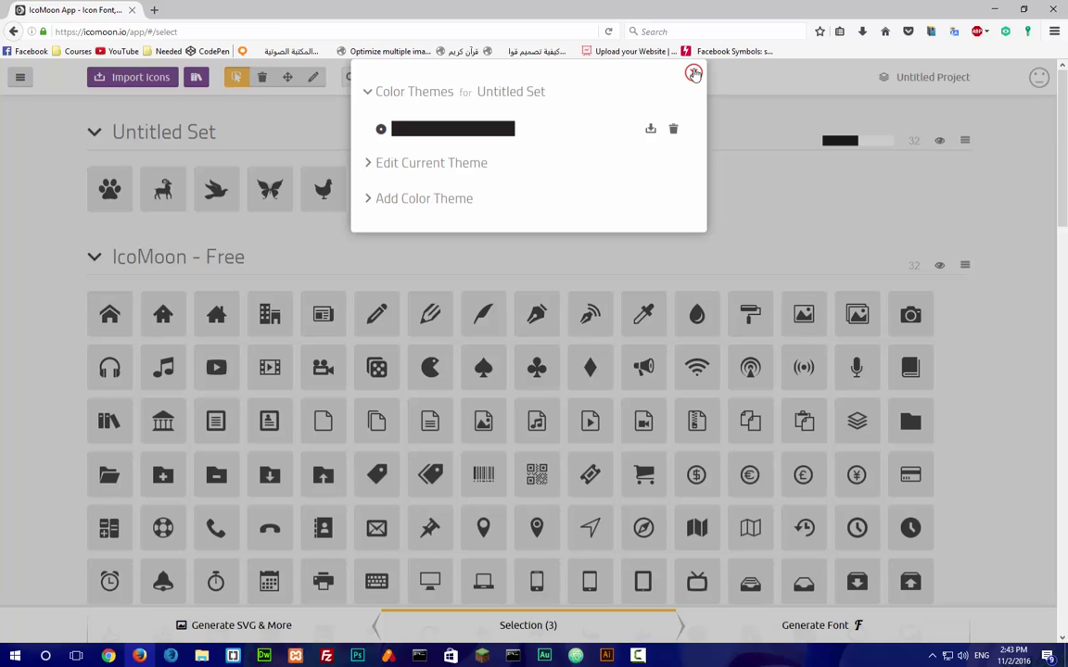
left_click(763, 138)
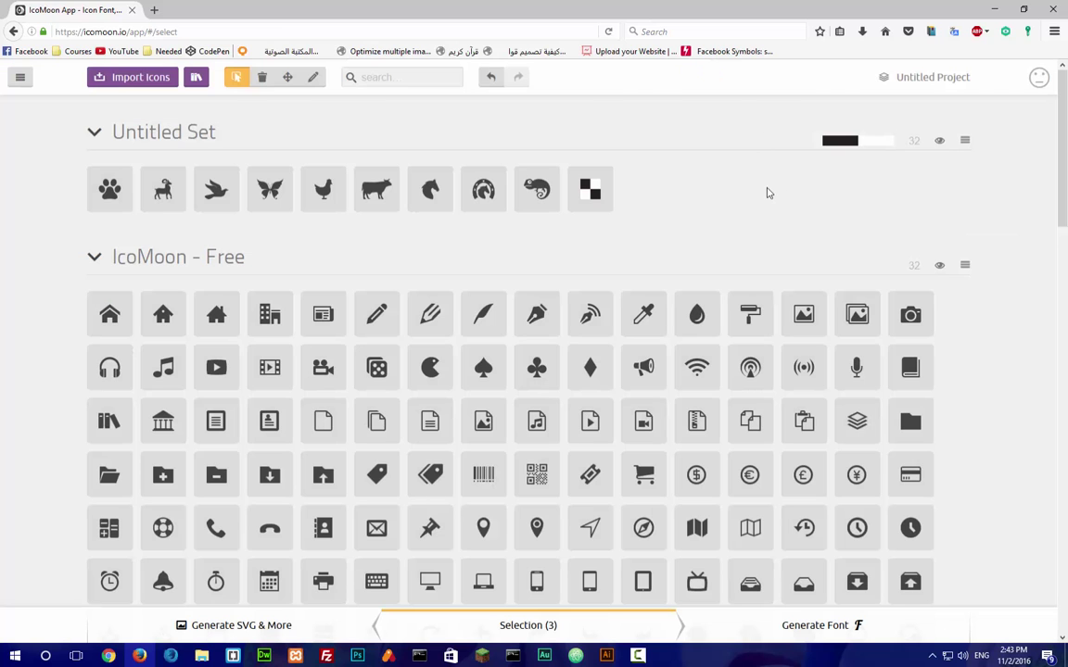
Step: Select all ten imported icons in Untitled Set, from the paw print to the checkerboard, and leave the set expanded
left_click(485, 195)
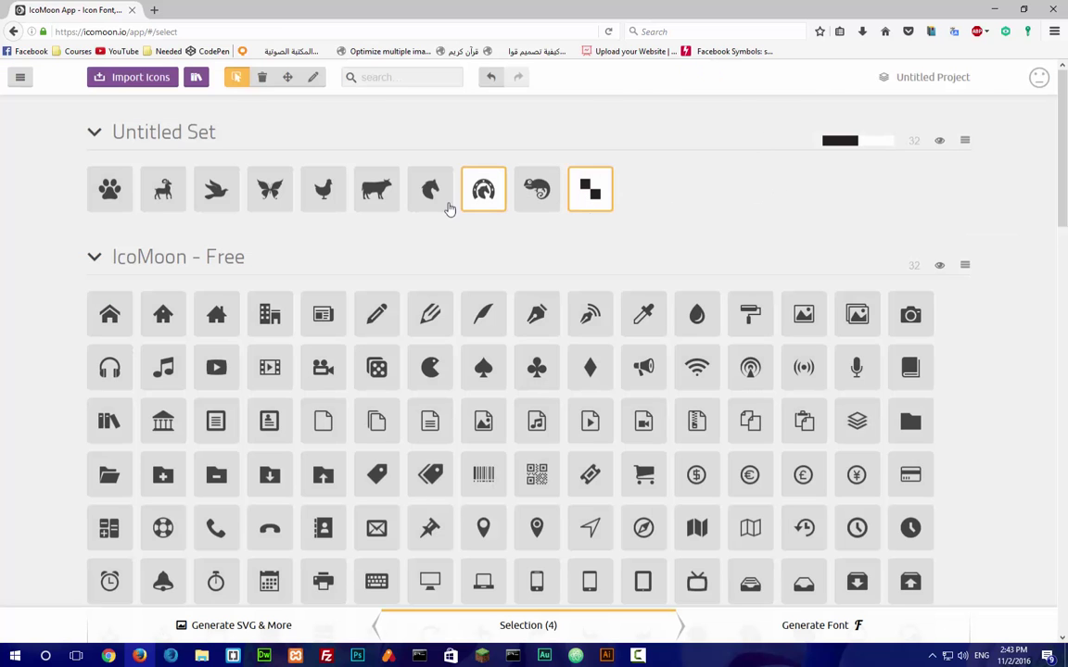
left_click(376, 193)
left_click(323, 192)
left_click(269, 192)
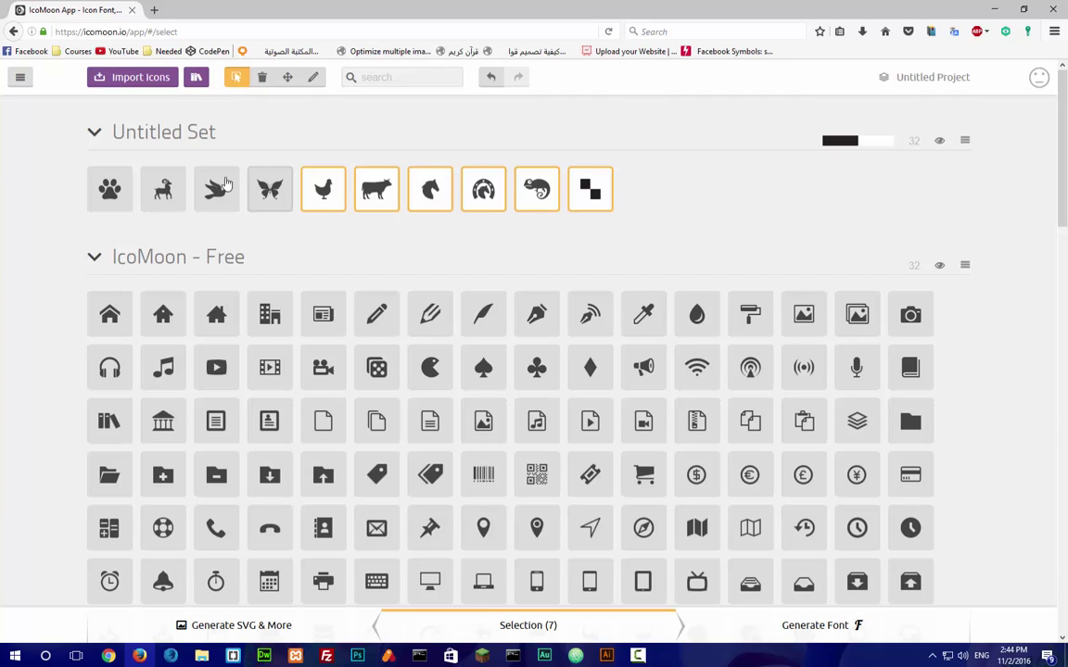
left_click(165, 190)
left_click(109, 189)
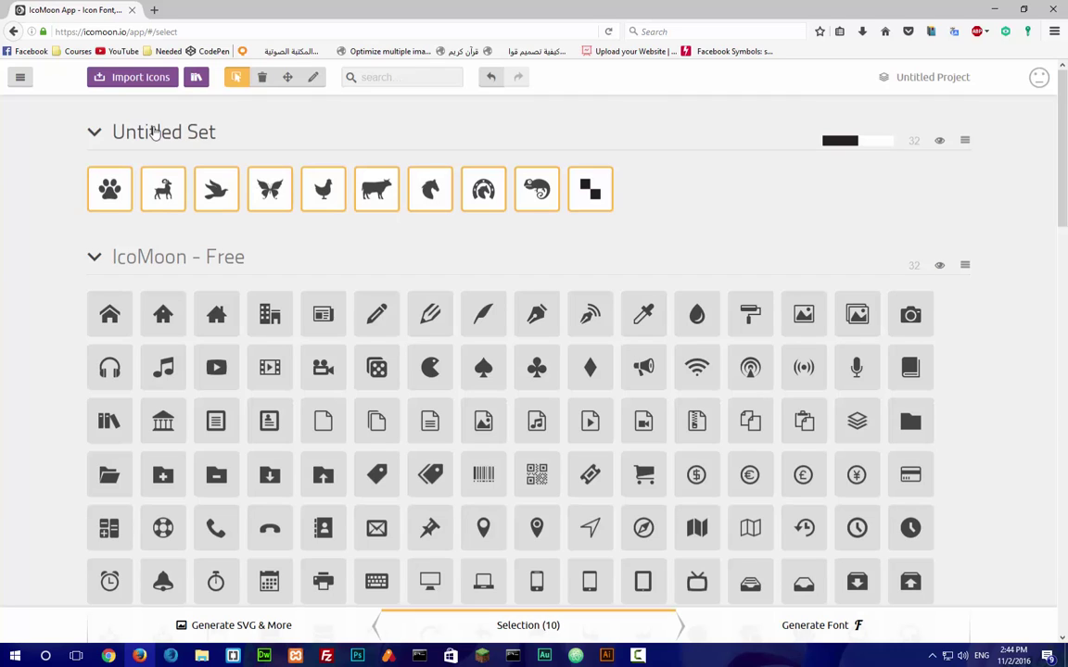
left_click(92, 132)
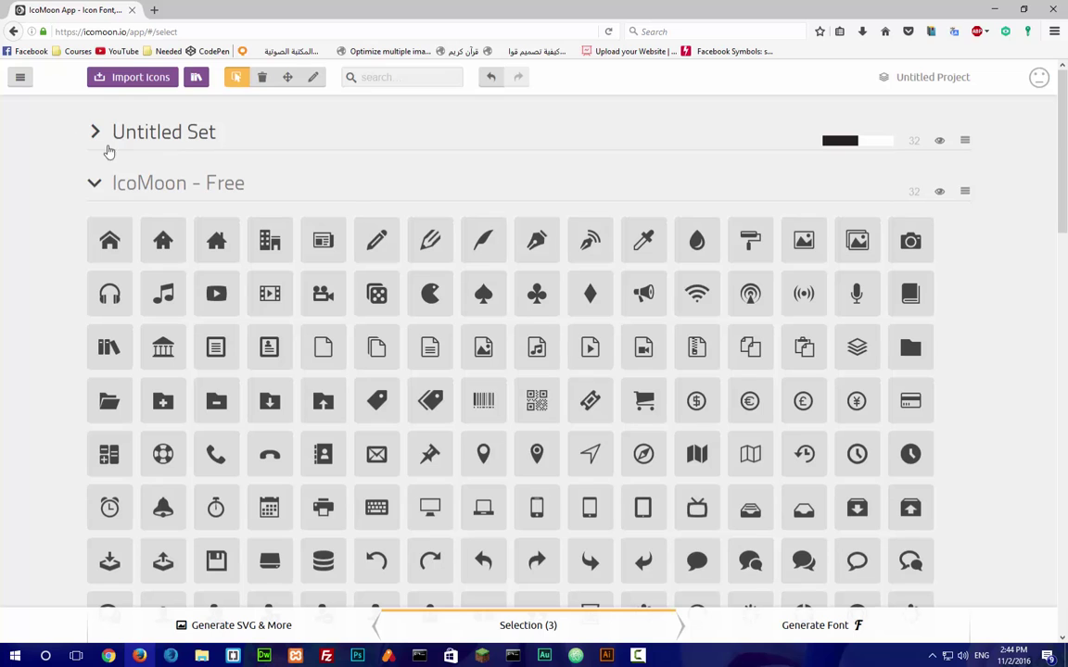
left_click(125, 139)
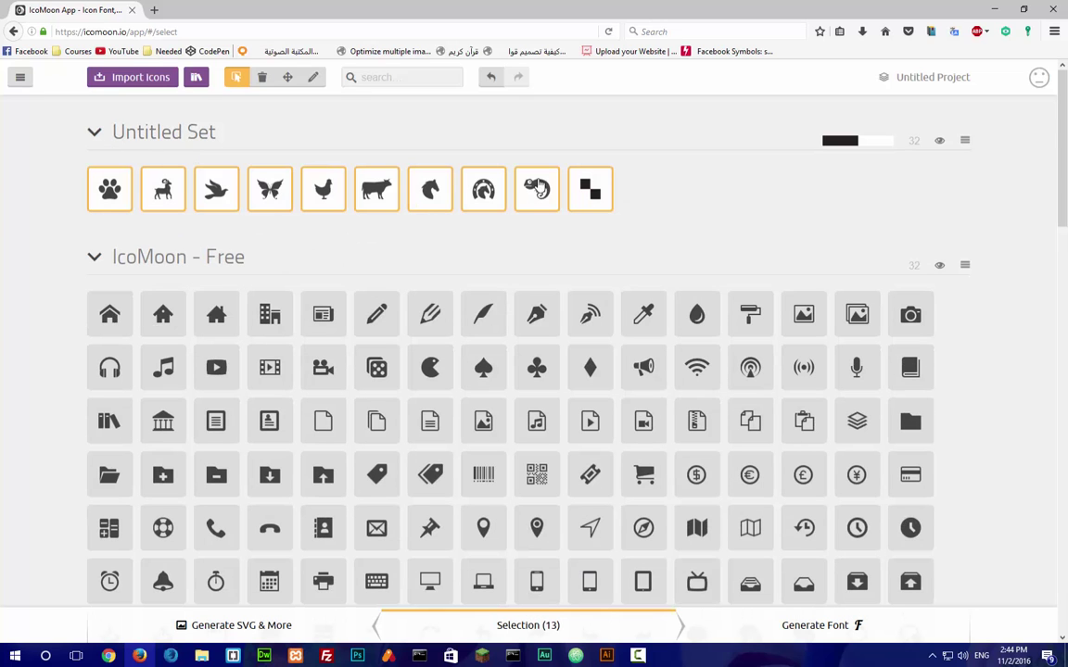
scroll(741, 241, "down", 8)
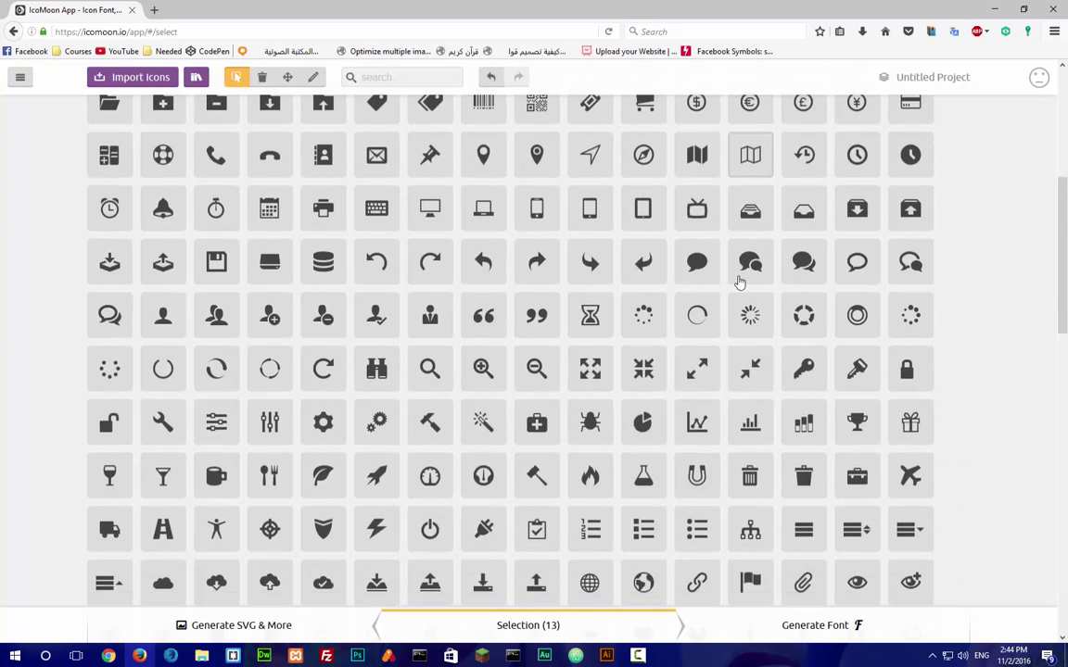
scroll(751, 292, "down", 7)
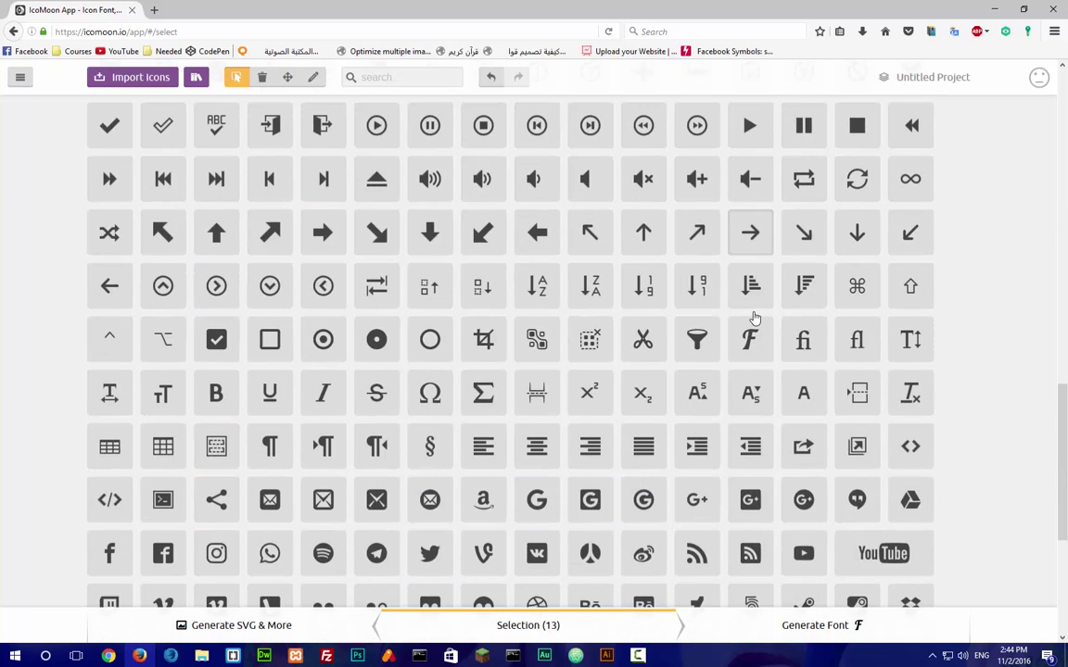
scroll(769, 343, "down", 3)
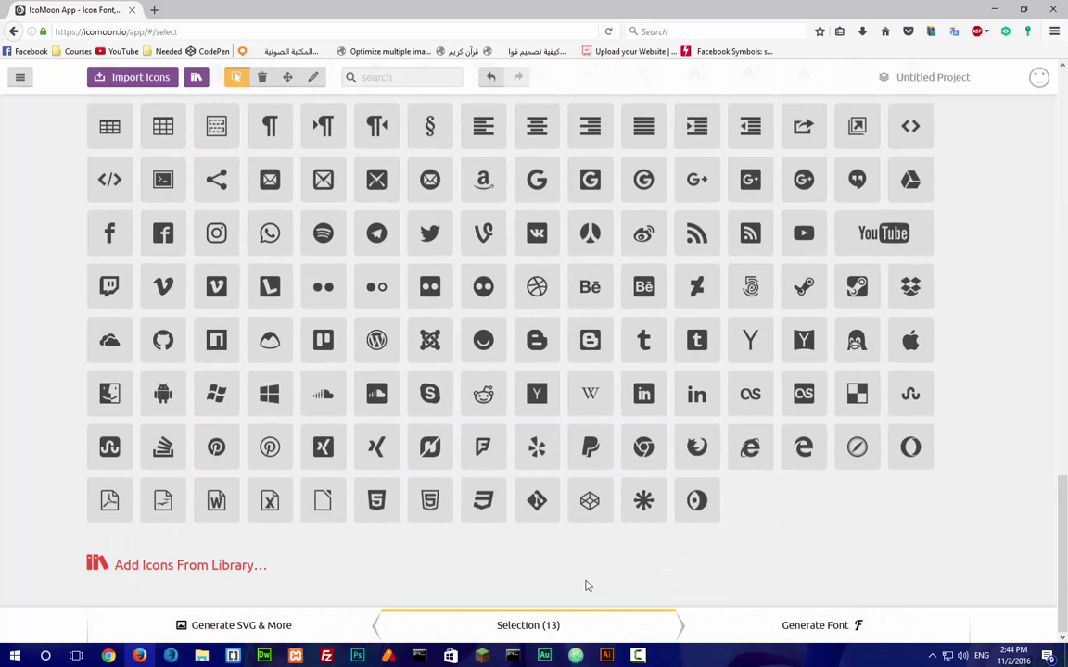